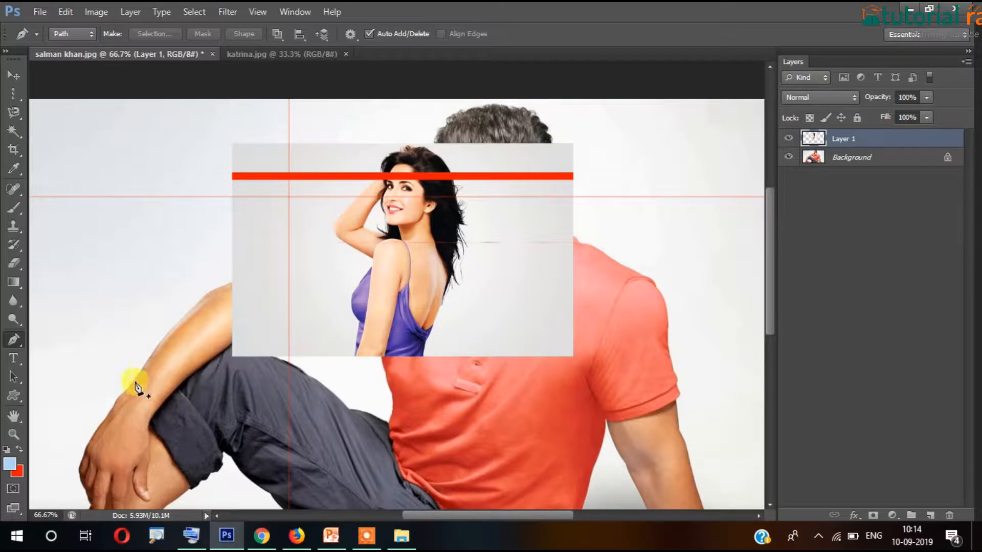
right_click(13, 341)
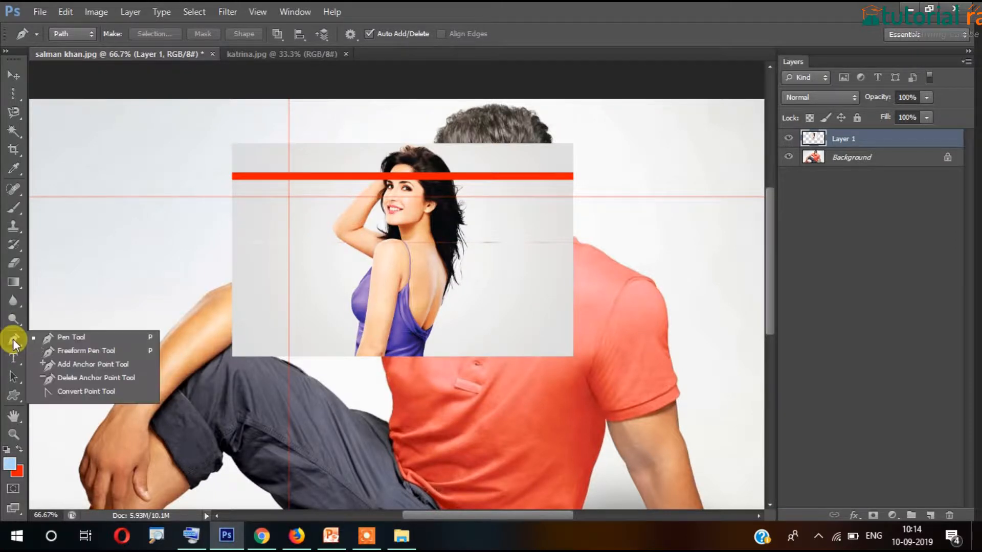
click(67, 337)
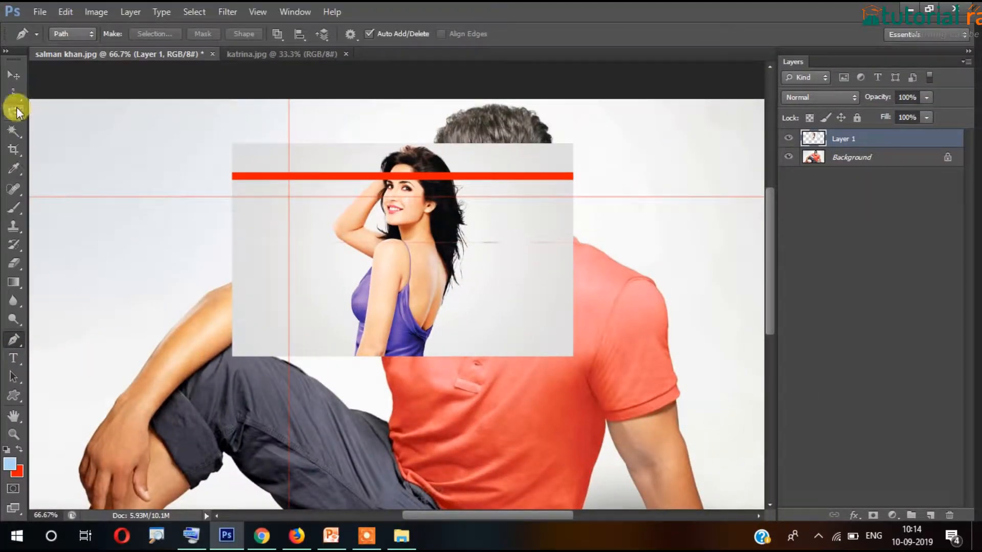
Activate the Move tool and alternate the layer selection between Background and Layer 1, ending on Layer 1
click(13, 75)
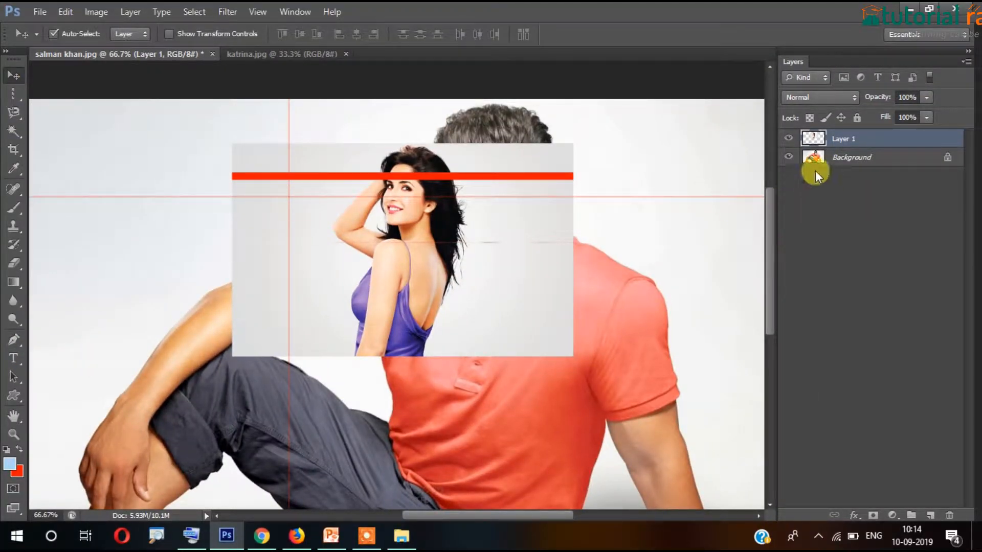
click(851, 158)
click(851, 140)
click(851, 158)
click(851, 140)
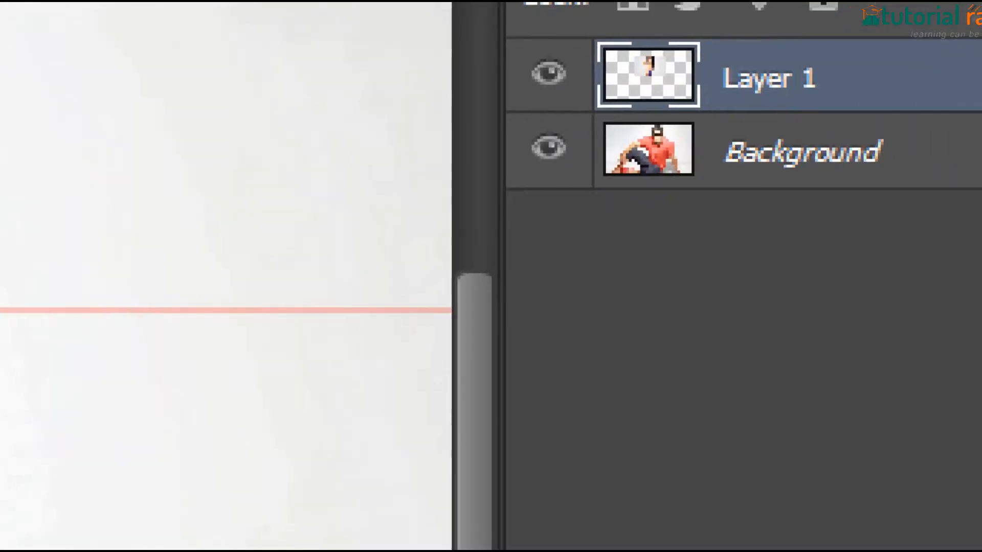
click(856, 147)
mouse_move(623, 61)
mouse_down()
mouse_move(604, 178)
mouse_move(767, 59)
mouse_up()
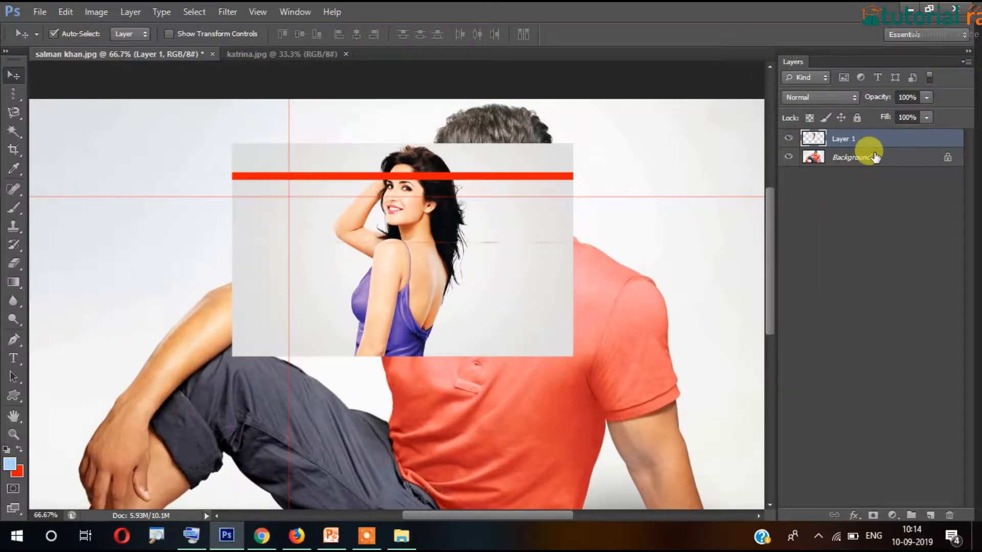
click(875, 157)
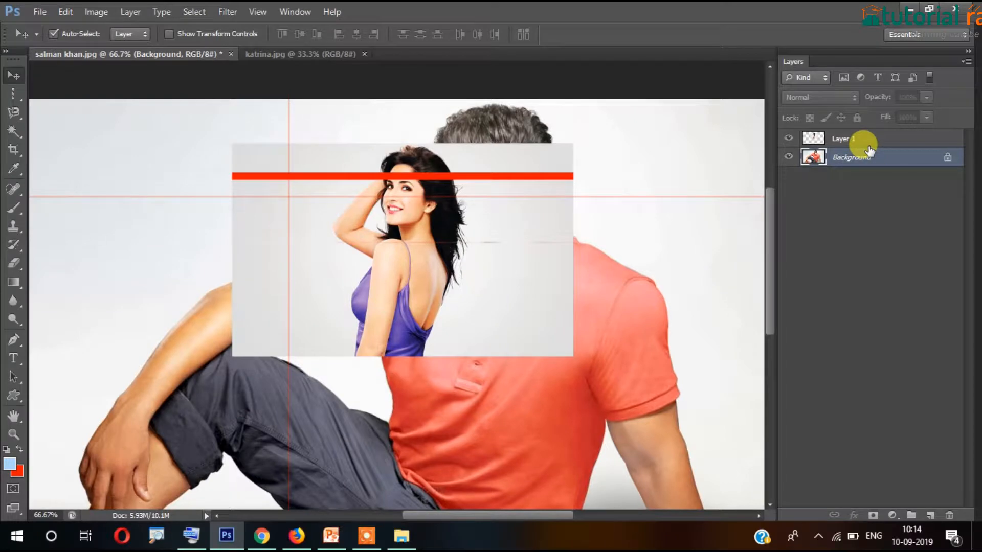
click(844, 156)
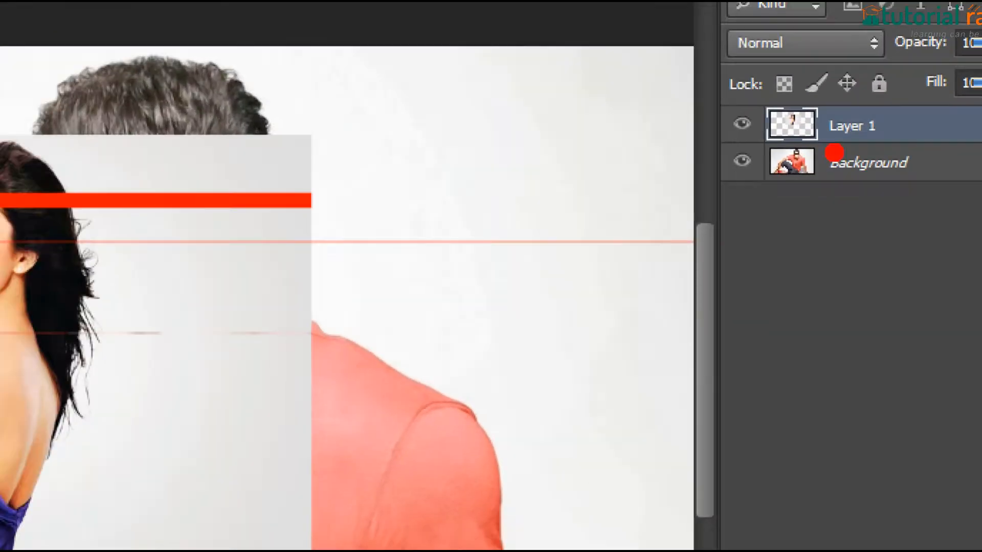
mouse_move(770, 87)
mouse_down()
mouse_move(740, 110)
mouse_move(751, 131)
mouse_move(837, 148)
mouse_move(906, 133)
mouse_move(783, 86)
mouse_up()
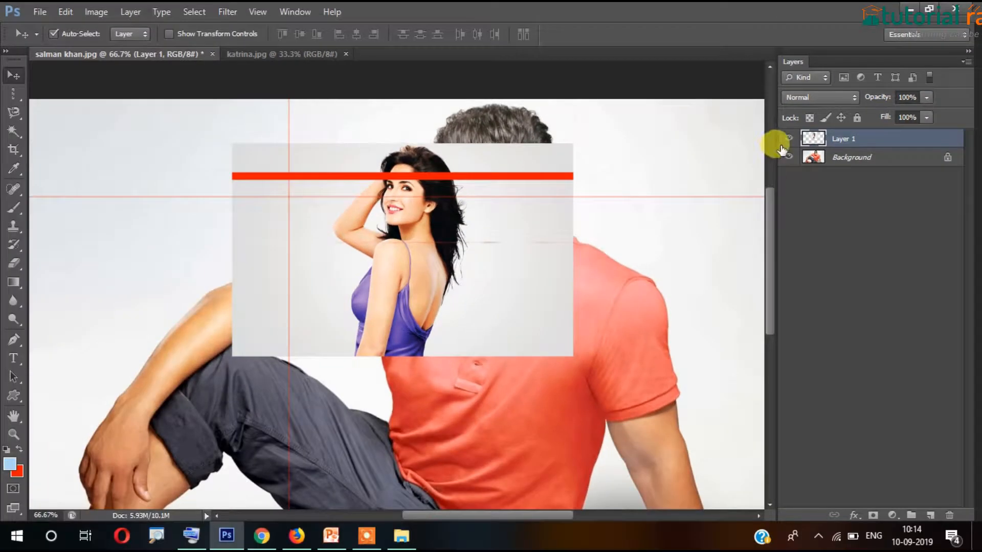
Switch Layer 1's visibility off and on several times to compare the picture with and without it, leaving it shown
click(792, 133)
click(789, 139)
click(789, 139)
click(789, 140)
click(790, 139)
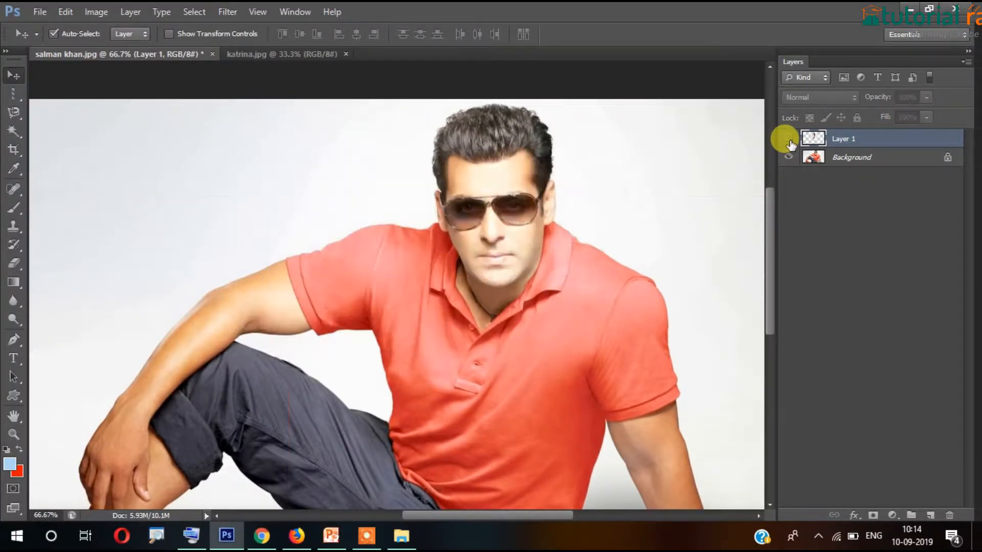
click(790, 139)
click(790, 140)
click(790, 139)
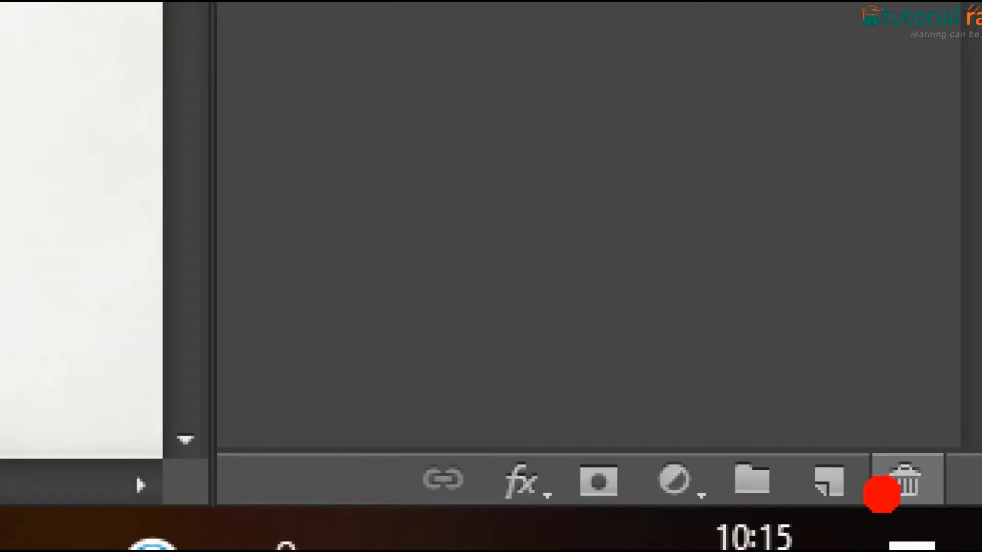
Delete Layer 1 from salman khan.jpg
mouse_move(878, 425)
mouse_down()
mouse_move(851, 456)
mouse_move(842, 516)
mouse_move(943, 539)
mouse_move(916, 413)
mouse_up()
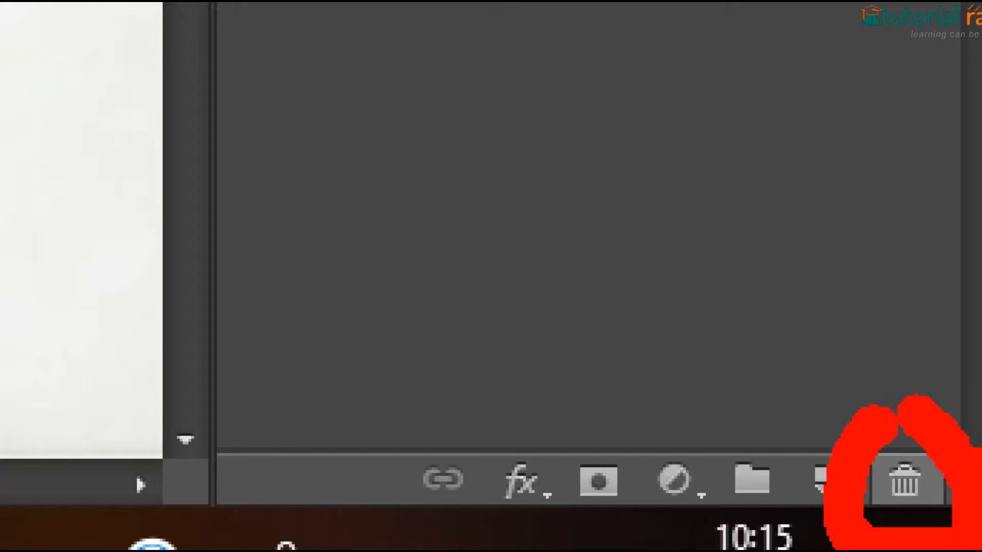
mouse_move(844, 404)
mouse_down()
mouse_move(837, 368)
mouse_move(928, 376)
mouse_up()
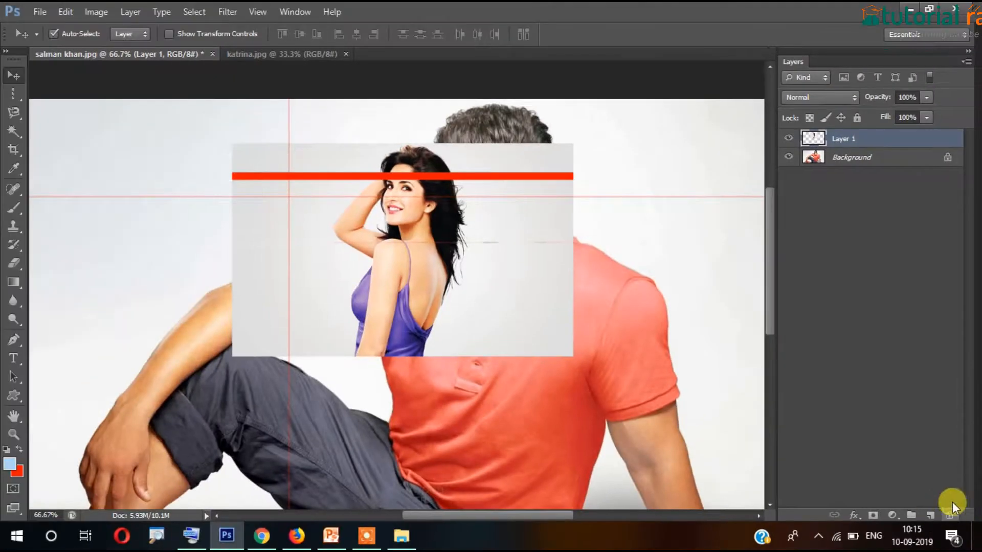
click(952, 518)
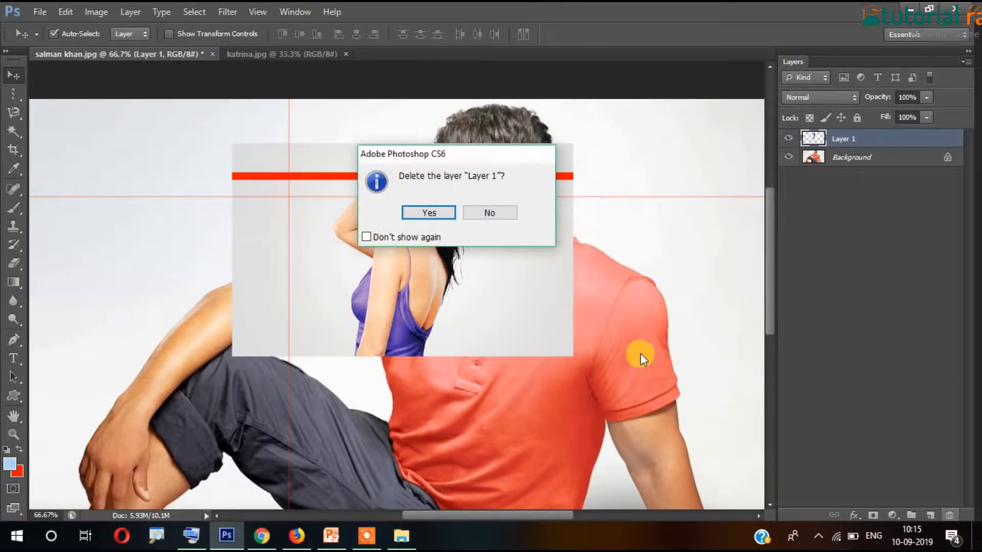
click(428, 215)
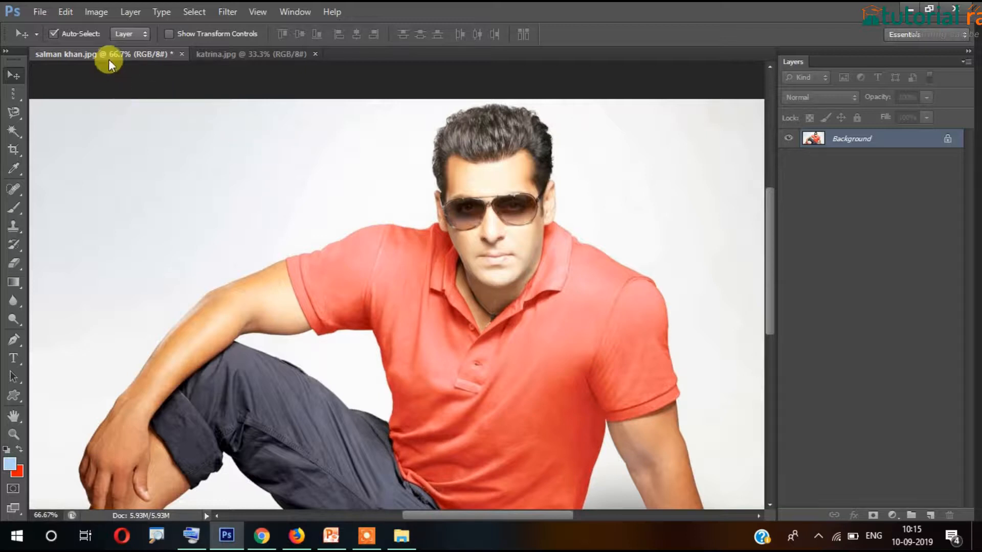
Copy the selected full image from katrina.jpg and paste it into salman khan.jpg as a new layer
click(245, 55)
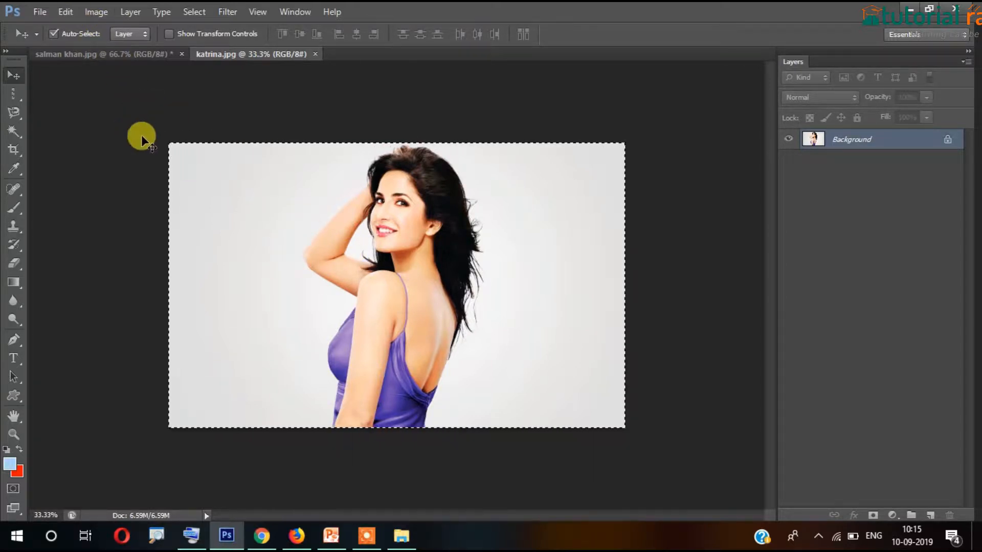
click(64, 12)
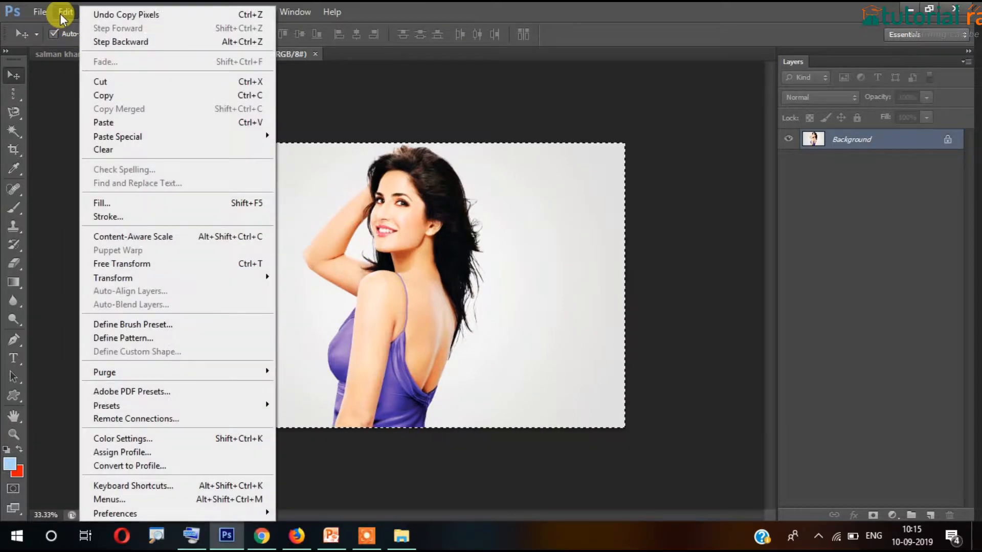
click(117, 97)
click(106, 54)
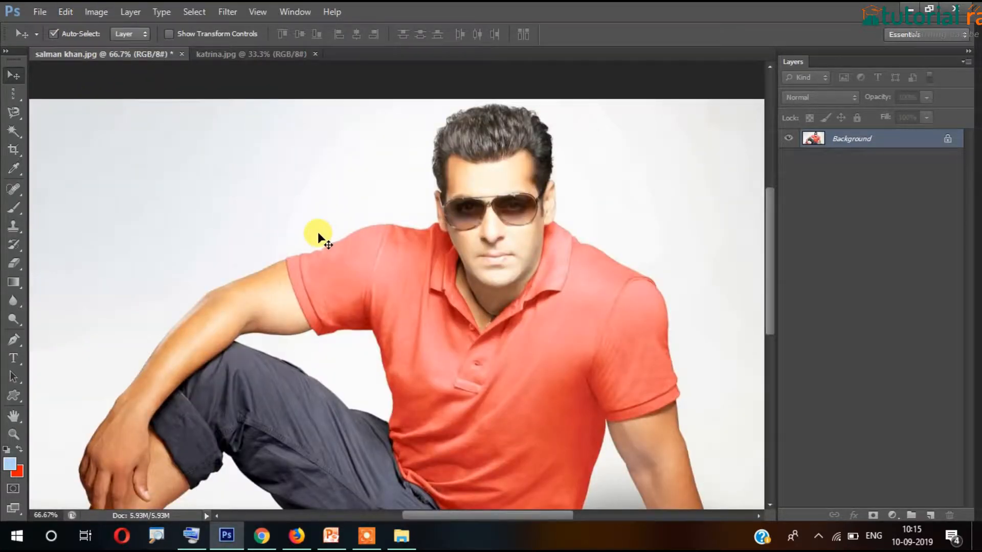
key(ctrl+v)
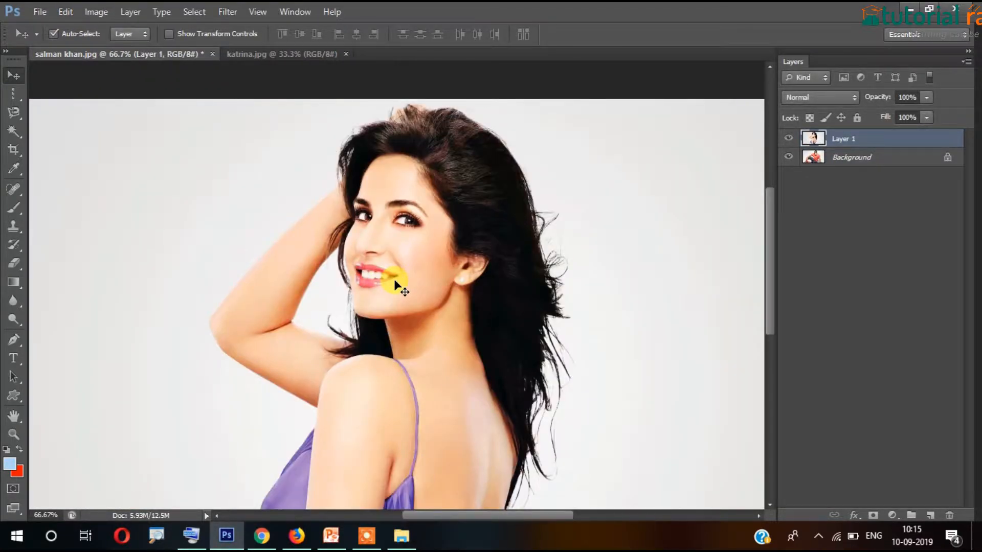
Scale the pasted layer down with Free Transform to slightly narrower than the canvas and place it near the centre
key(ctrl+minus)
key(ctrl+minus)
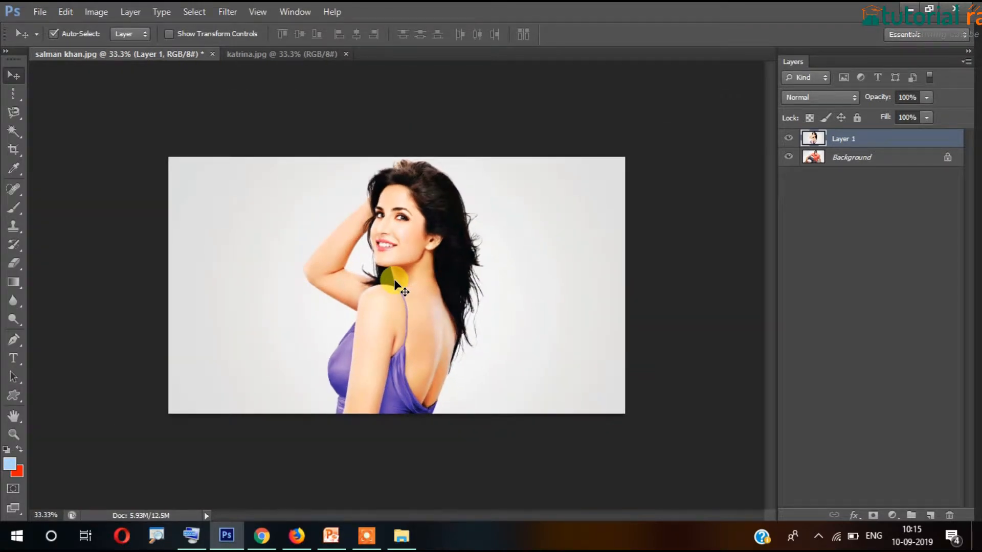
key(ctrl+t)
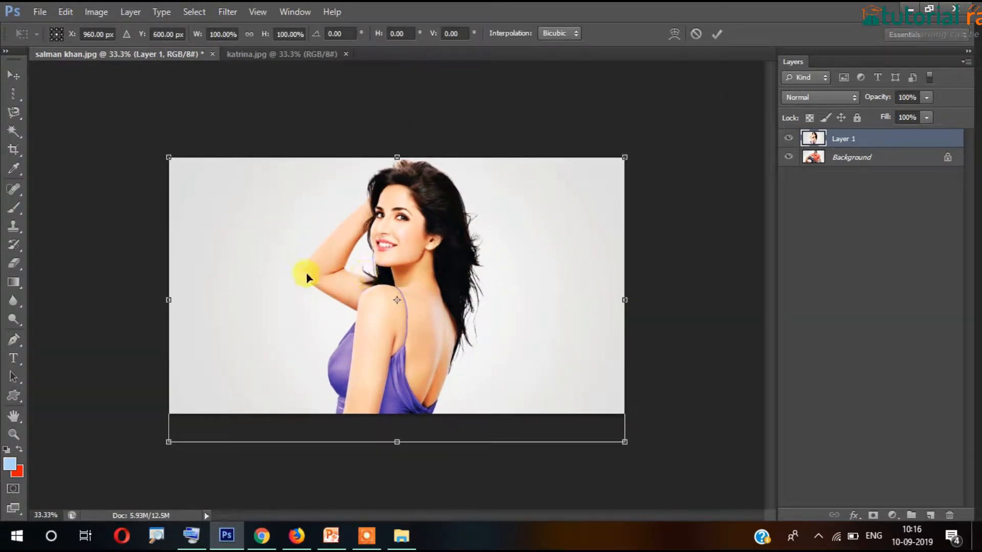
drag(617, 438, 372, 274)
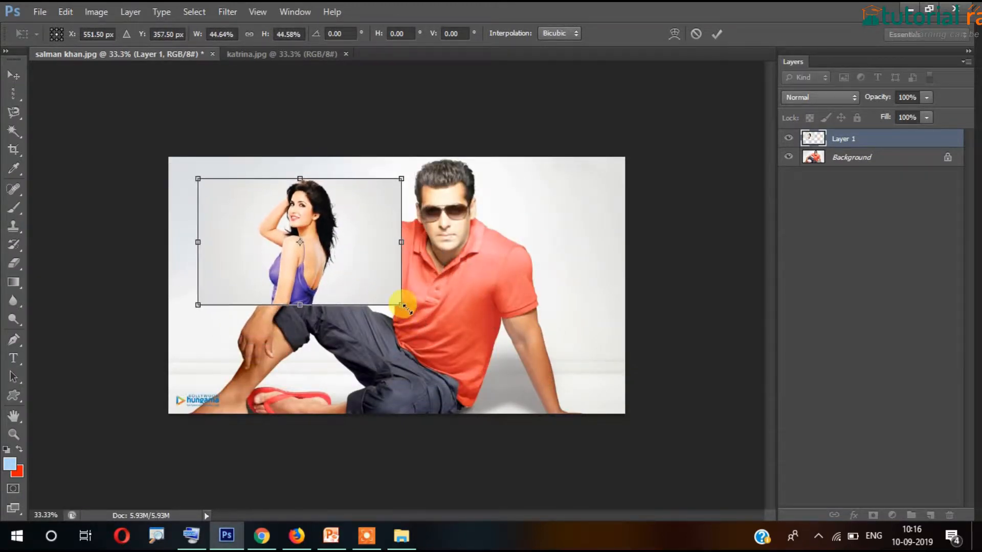
drag(403, 306, 591, 428)
drag(474, 362, 471, 345)
key(Return)
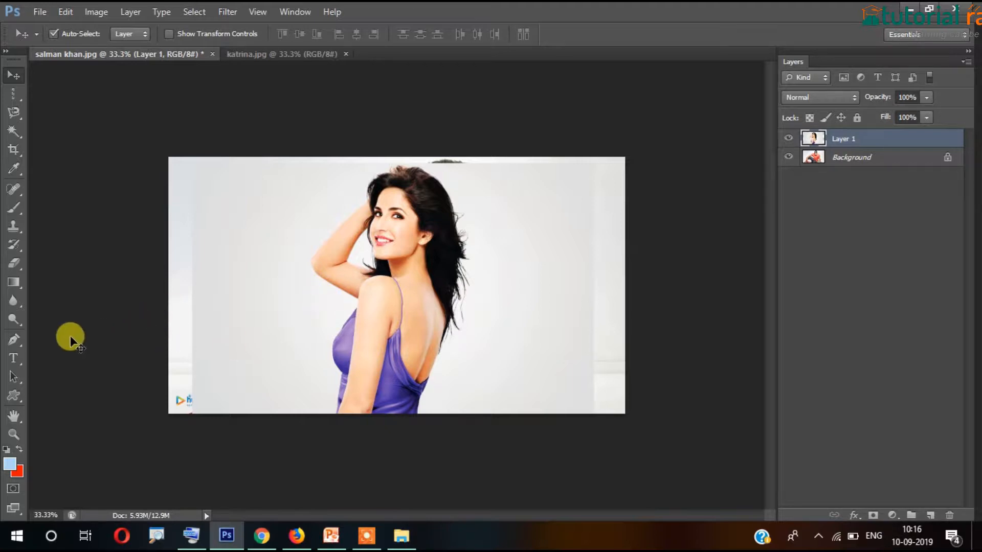
click(15, 341)
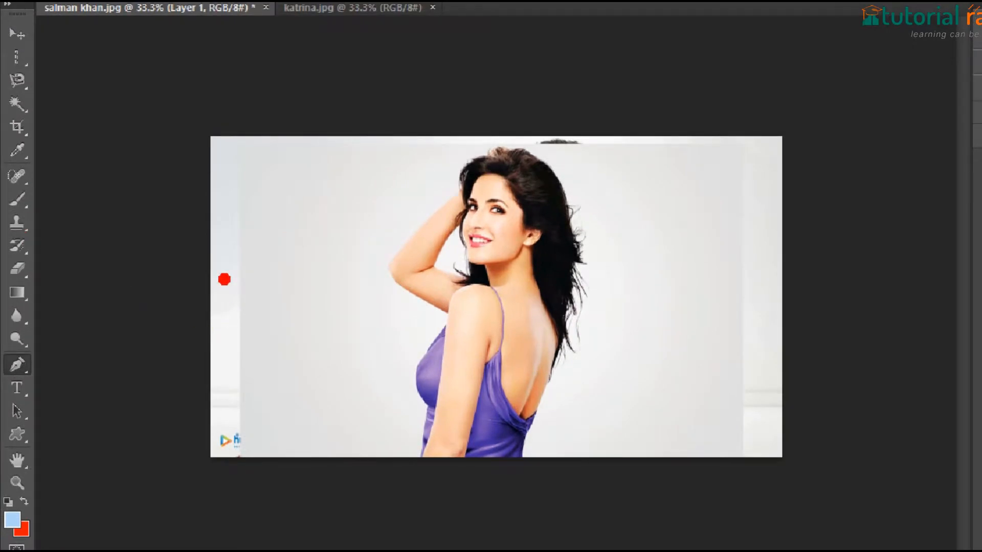
text(ctrl)
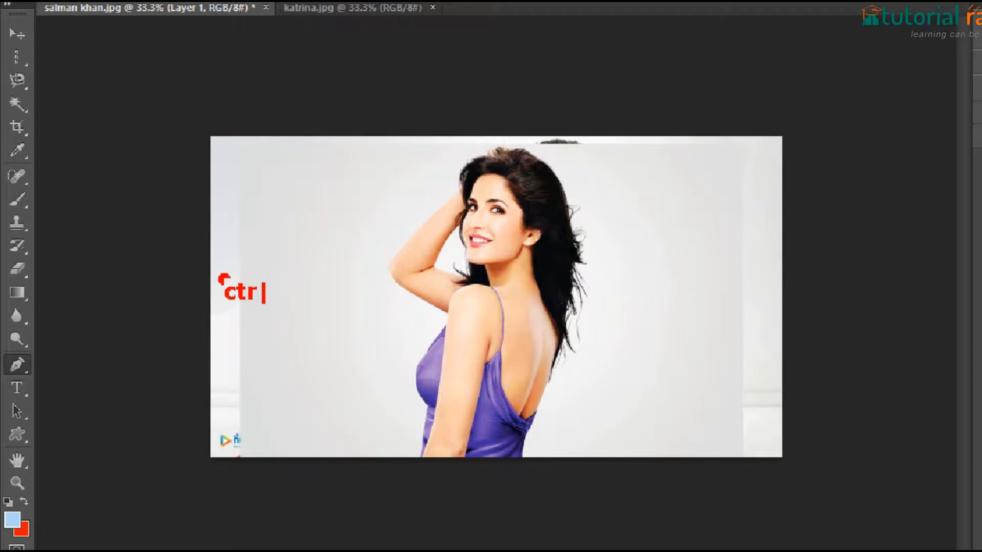
text(+ +)
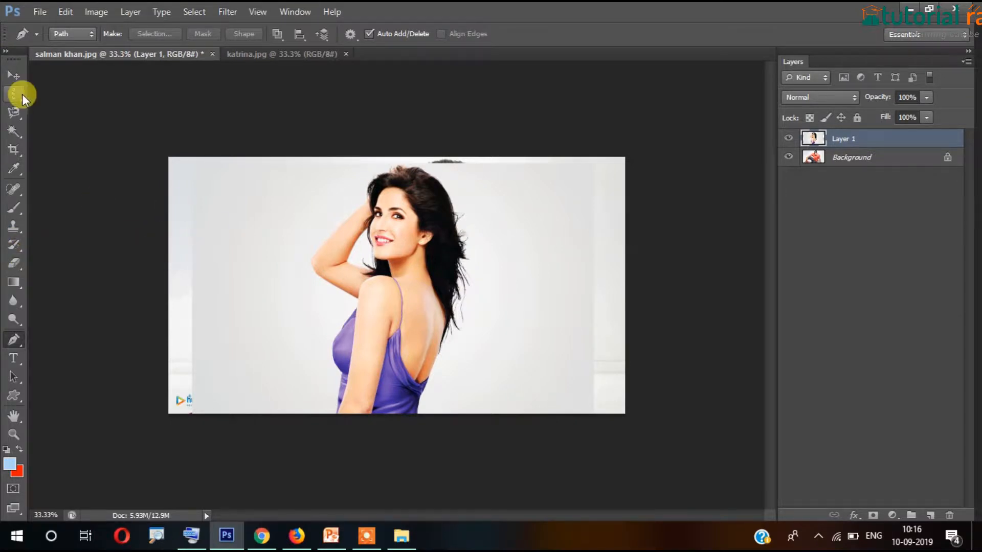
Zoom in to 300% on the pasted woman and examine her arm down to the image's lower edge
click(14, 435)
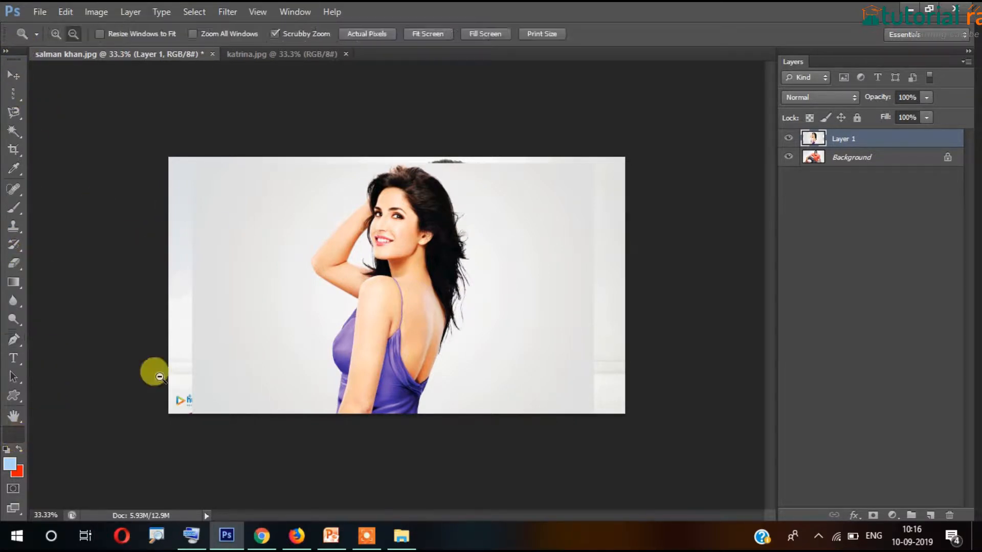
mouse_move(372, 240)
mouse_down()
mouse_move(404, 286)
mouse_move(467, 208)
mouse_move(340, 254)
mouse_move(386, 276)
mouse_move(385, 256)
mouse_up()
click(14, 76)
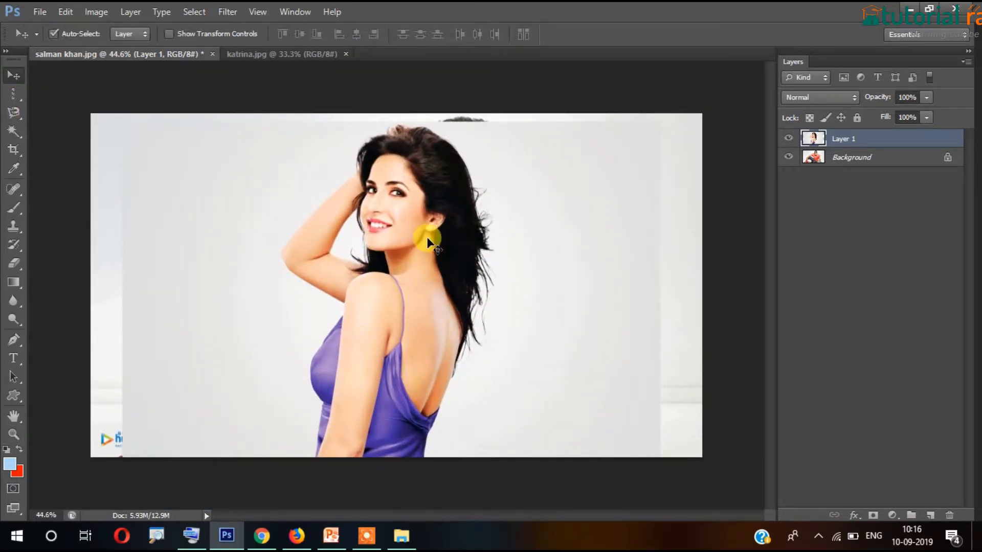
scroll(427, 240, up, 5)
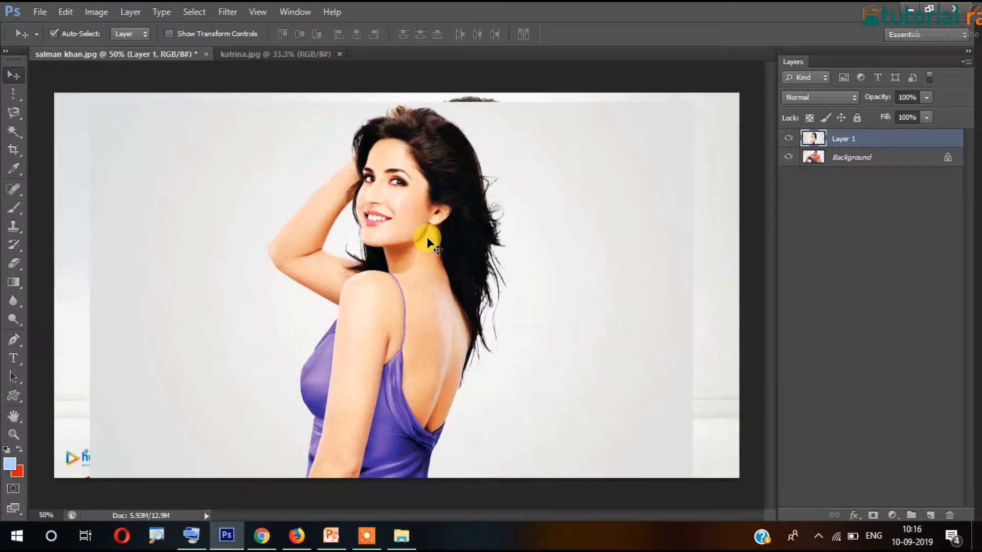
scroll(427, 241, up, 1)
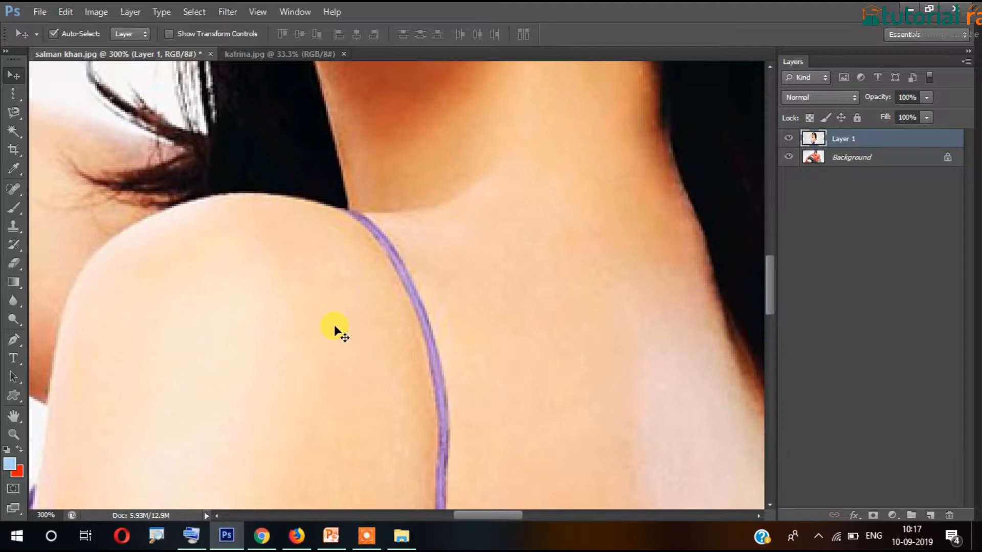
key(space)
drag(329, 481, 312, 366)
drag(287, 460, 282, 371)
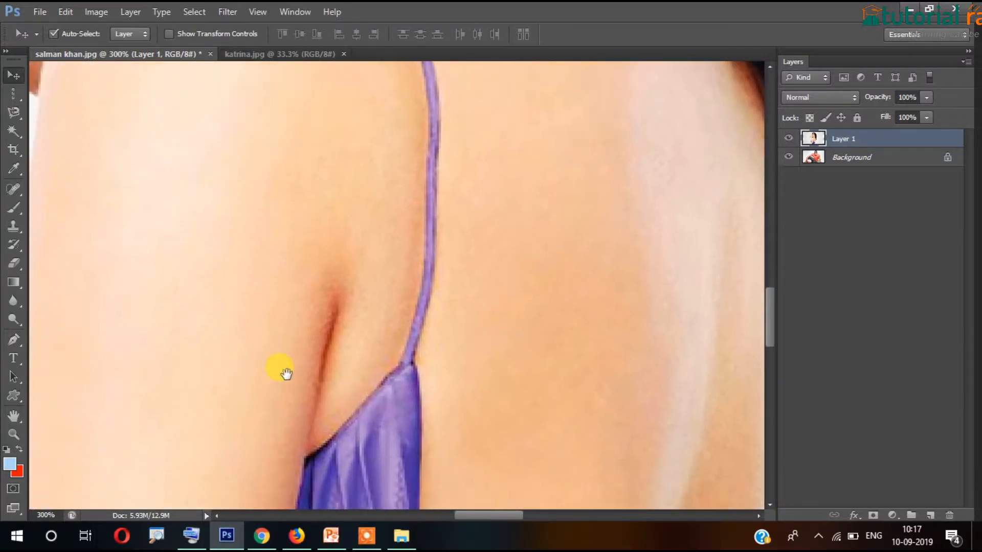
drag(245, 445, 279, 348)
drag(243, 409, 269, 319)
drag(233, 378, 261, 381)
drag(252, 313, 186, 236)
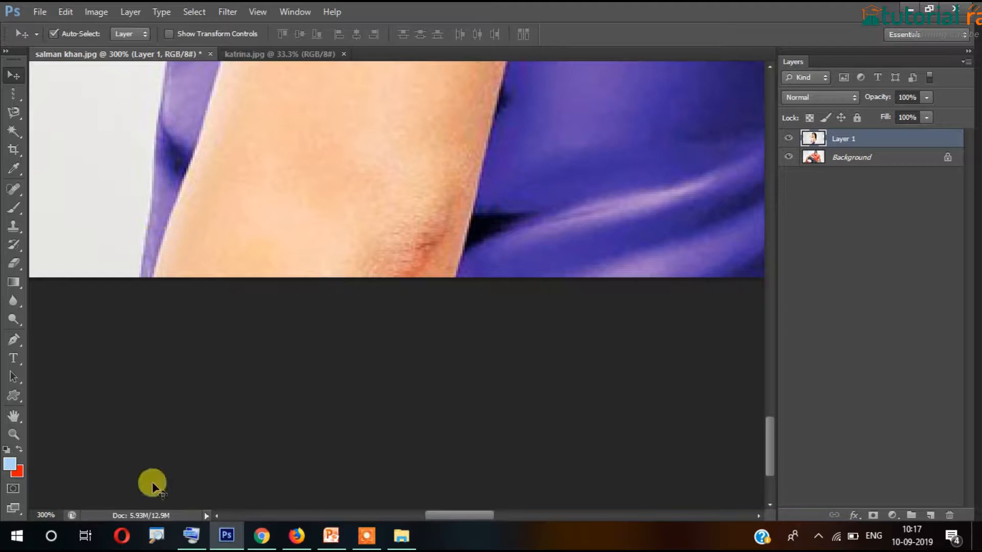
click(189, 541)
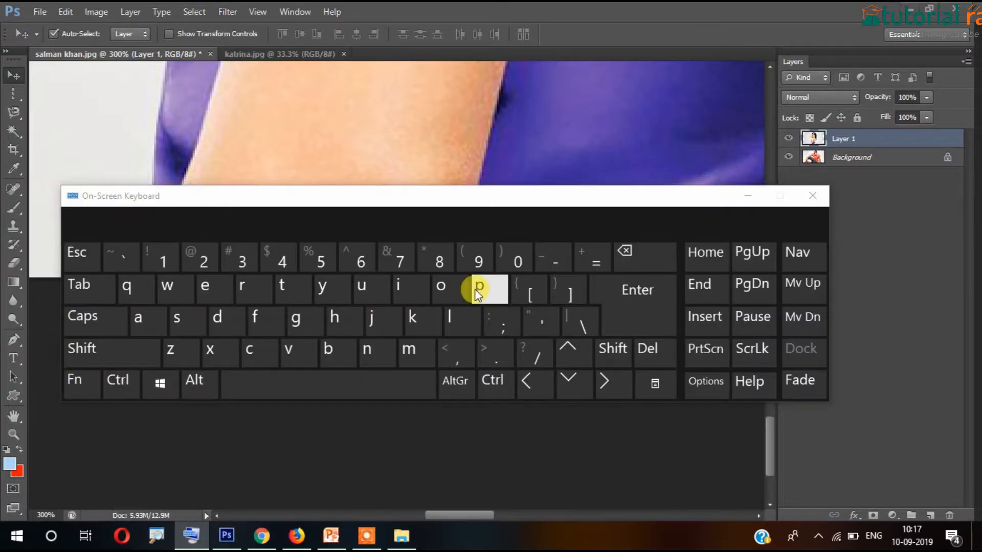
click(745, 199)
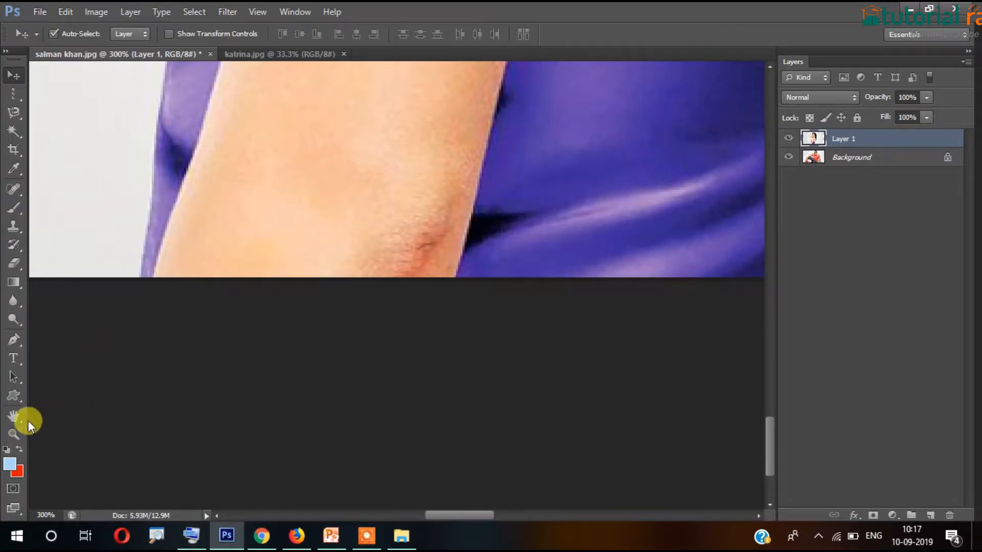
With the Pen Tool in Path mode, start a path along the photo's lower edge from the arm's outer side to the dress's far corner
click(16, 339)
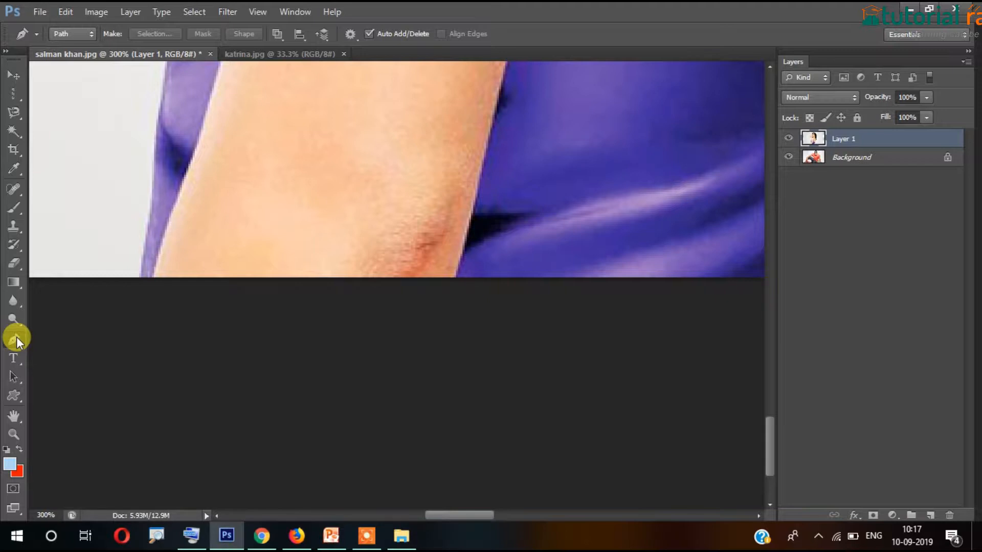
right_click(16, 338)
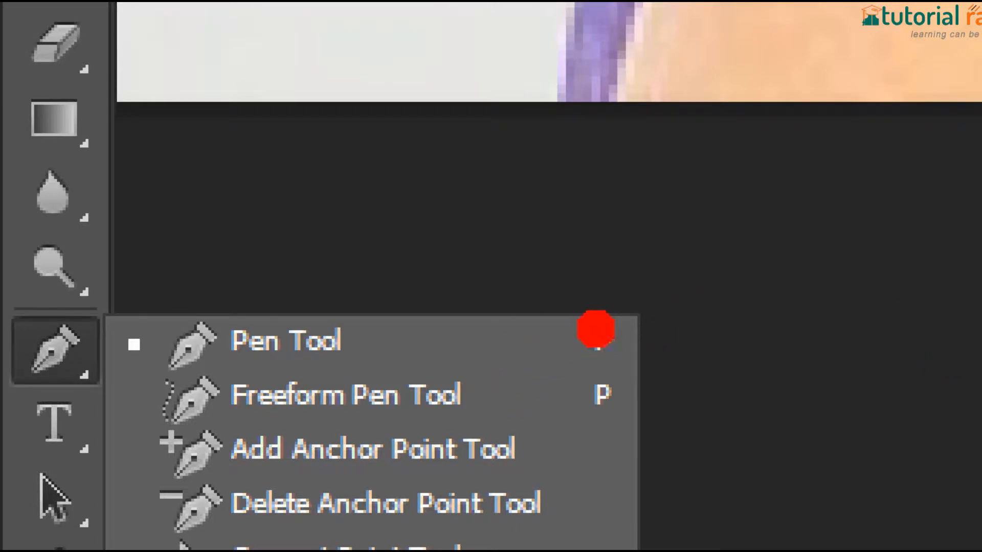
mouse_move(558, 327)
mouse_down()
mouse_move(629, 366)
mouse_move(601, 289)
mouse_up()
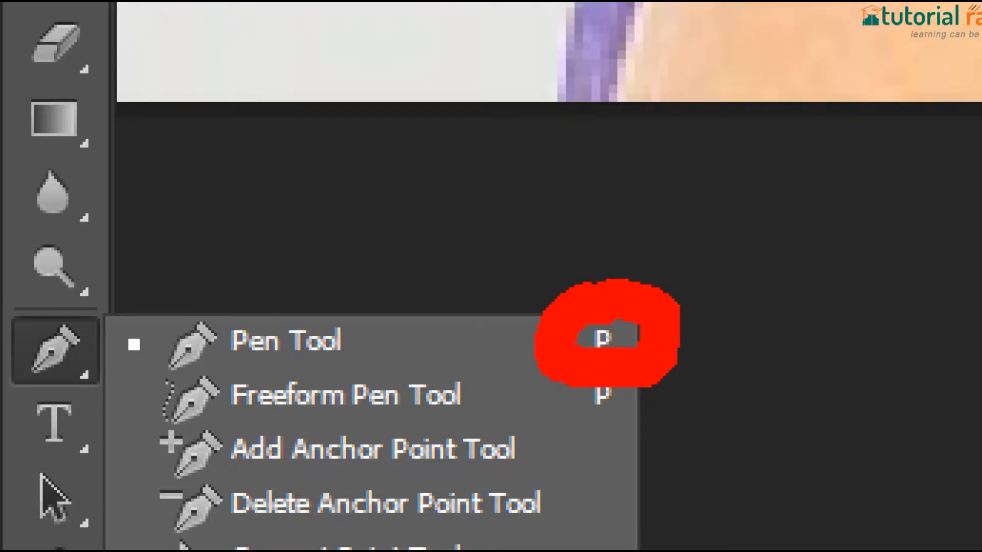
key(Escape)
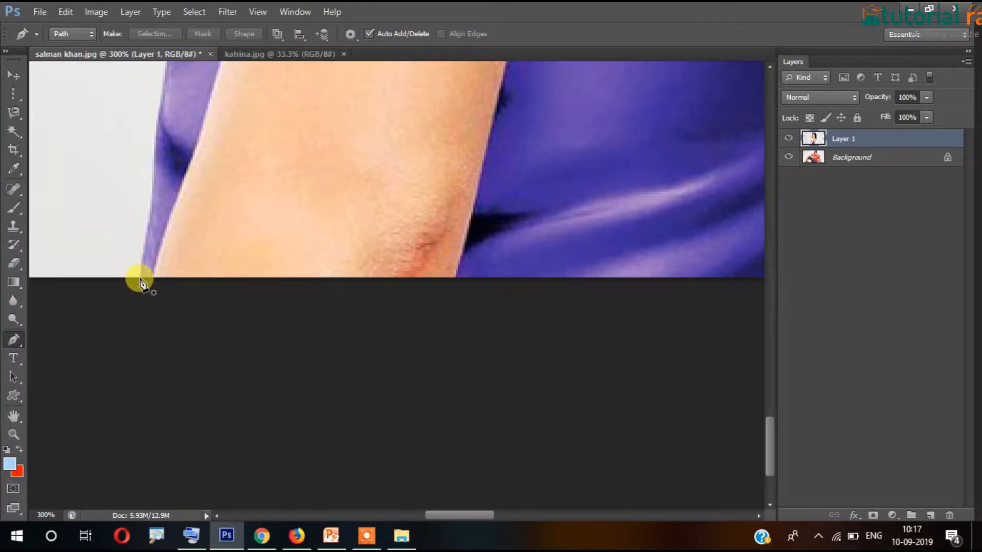
click(139, 279)
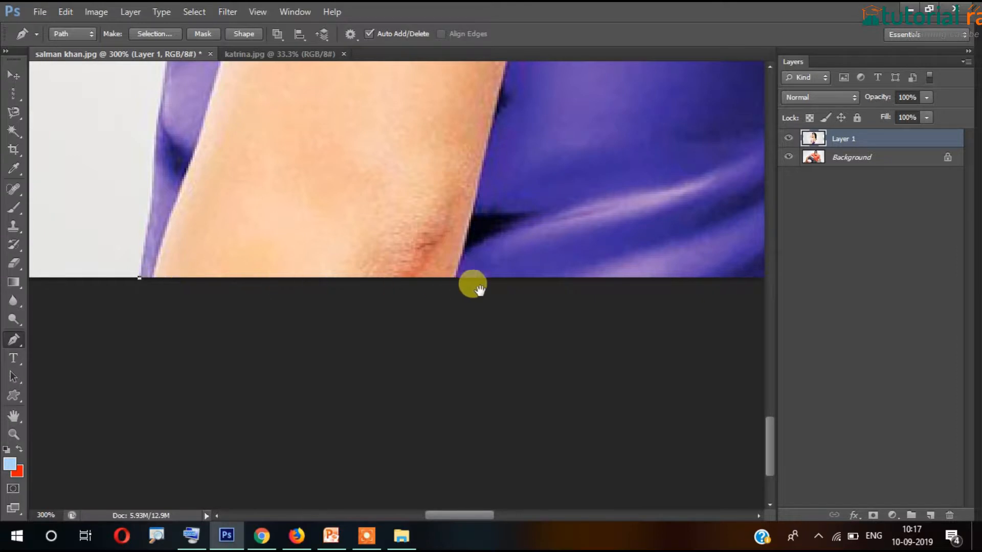
drag(484, 285, 334, 296)
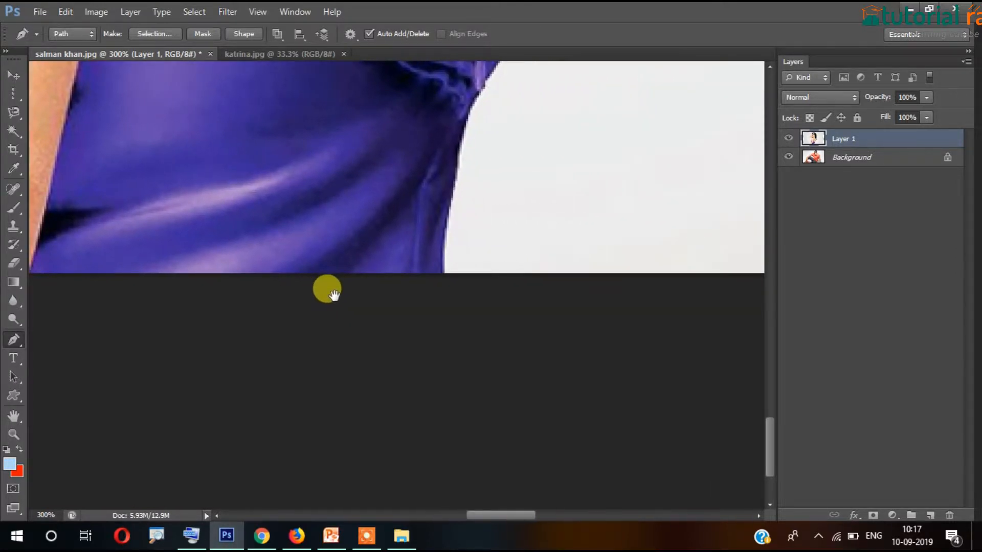
click(444, 273)
Continue the path from the lower corner up the dress's outer edge to just below the top of the purple fabric
scroll(445, 277, up, 1)
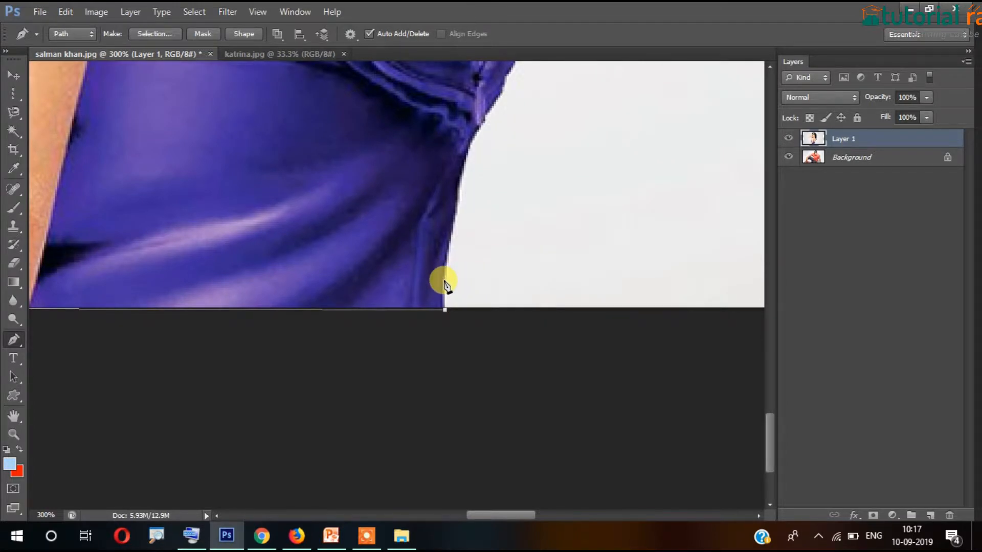
click(445, 280)
click(447, 250)
click(457, 194)
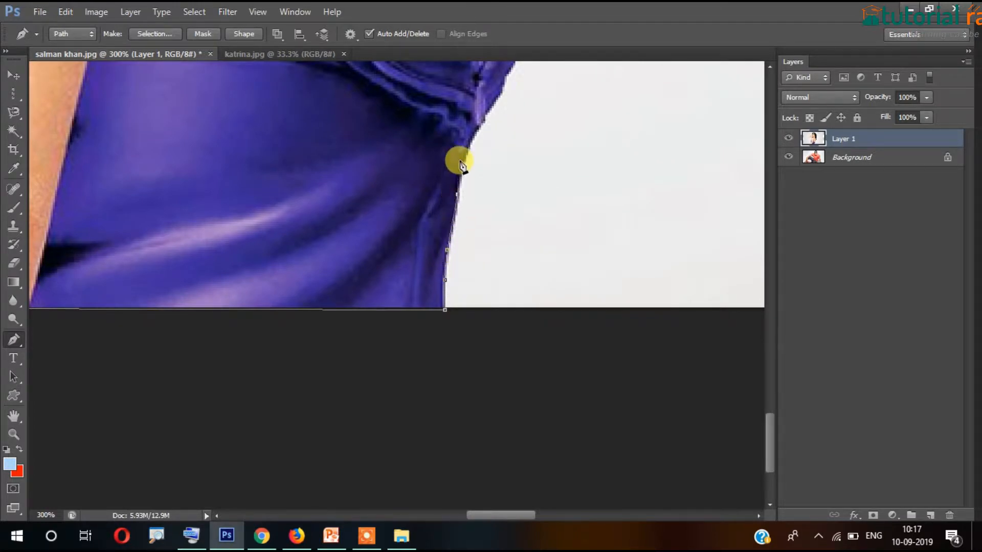
click(467, 152)
scroll(475, 238, up, 1)
scroll(580, 214, up, 1)
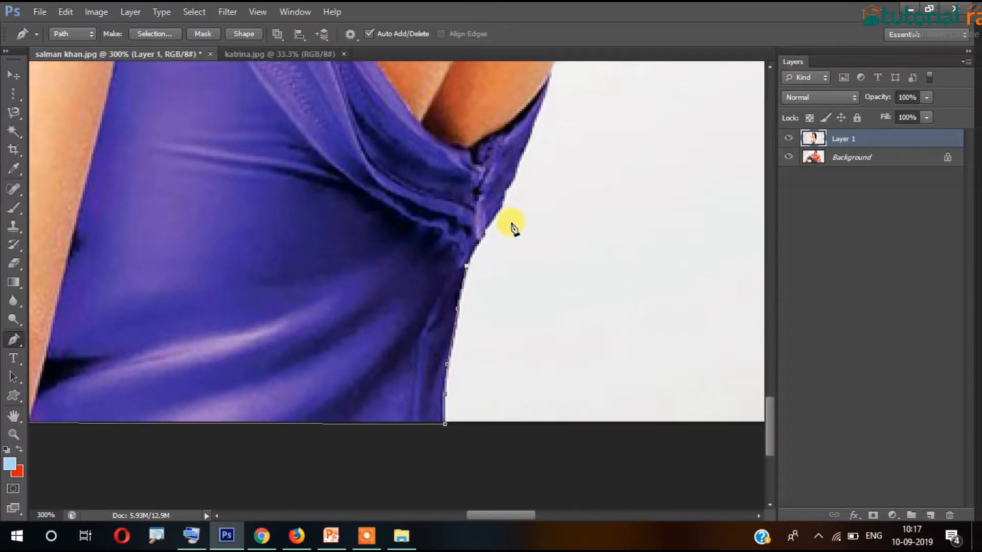
click(485, 227)
click(509, 187)
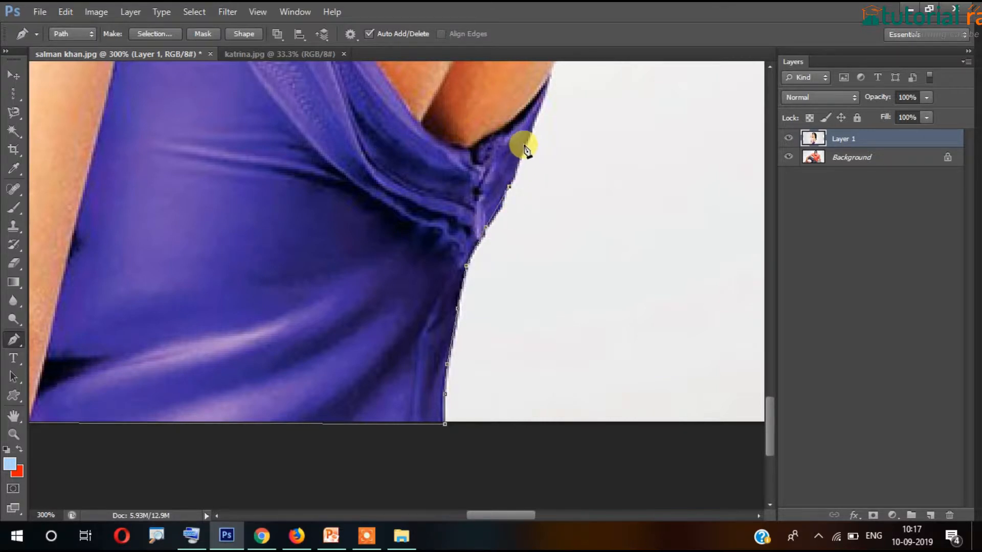
click(526, 145)
Extend the path from the top of the dress along the bare skin edge to the lowest hair tip
drag(567, 123, 438, 325)
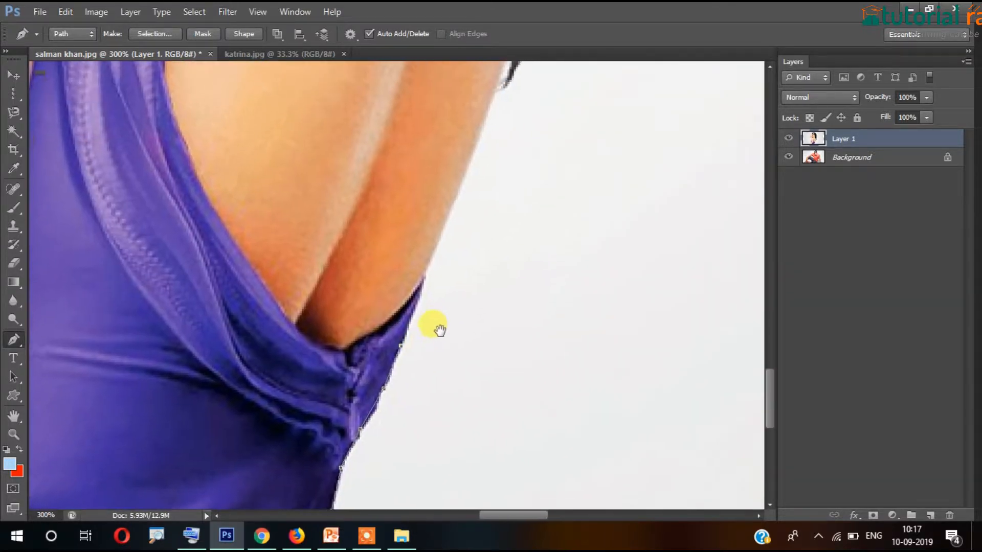
click(422, 271)
click(450, 200)
drag(492, 183, 441, 380)
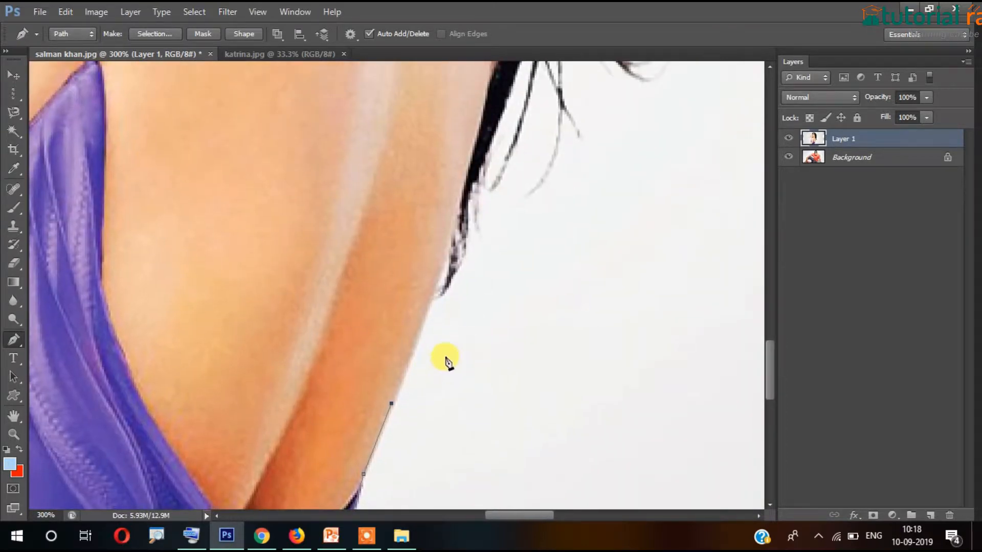
click(425, 309)
click(435, 286)
Trace the path around the lowest hair tips and up along the first thin loose strands
drag(443, 265, 446, 293)
click(468, 271)
click(470, 239)
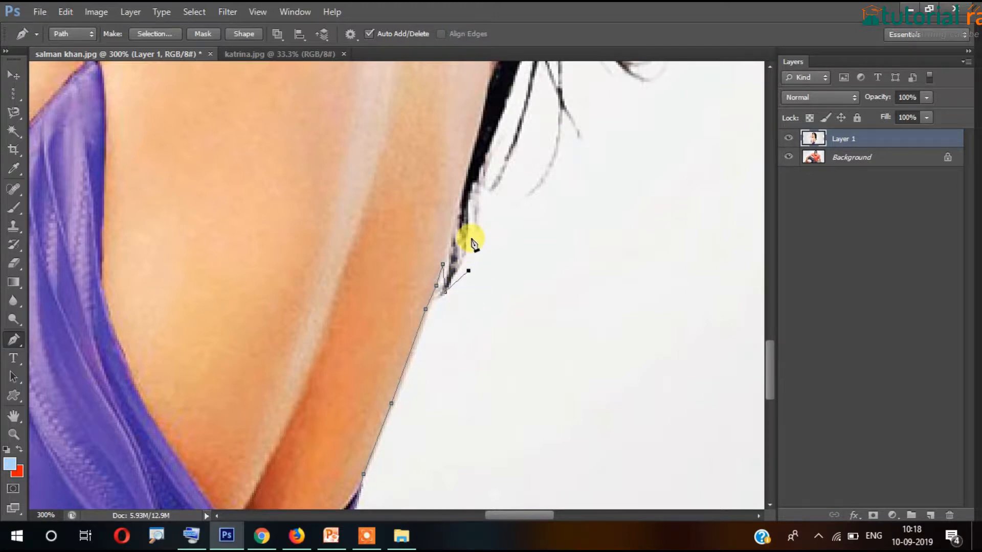
click(470, 212)
drag(481, 194, 419, 253)
click(394, 331)
click(427, 200)
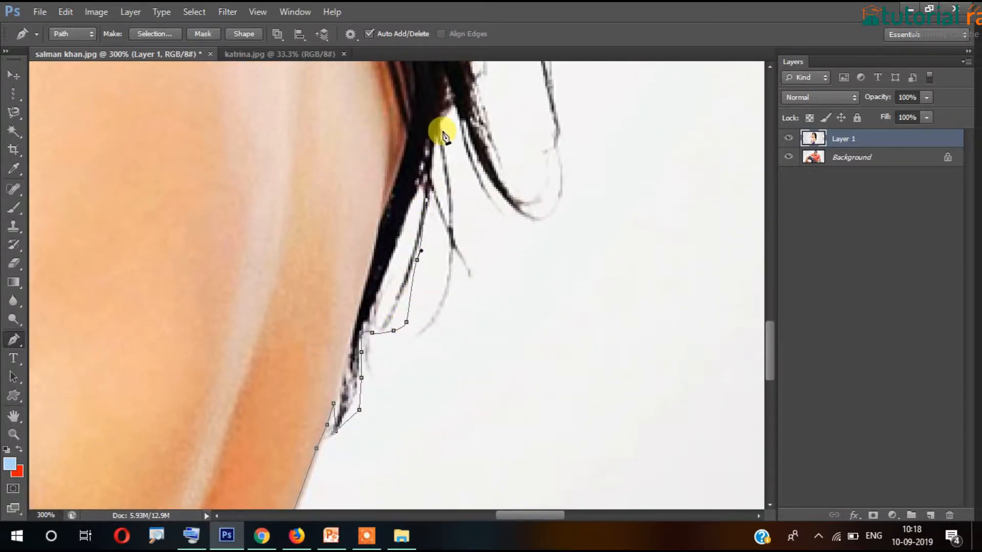
Trace the path down around the curved hair lock's tip and back up its inner side
click(443, 132)
drag(451, 124, 480, 207)
click(552, 215)
click(549, 198)
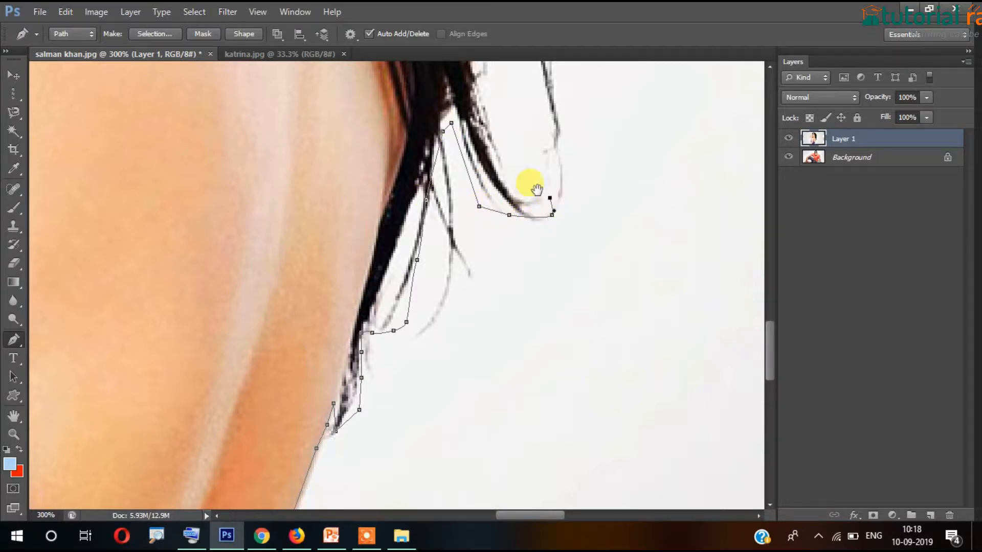
drag(491, 139, 452, 336)
drag(489, 381, 473, 339)
click(457, 318)
click(443, 272)
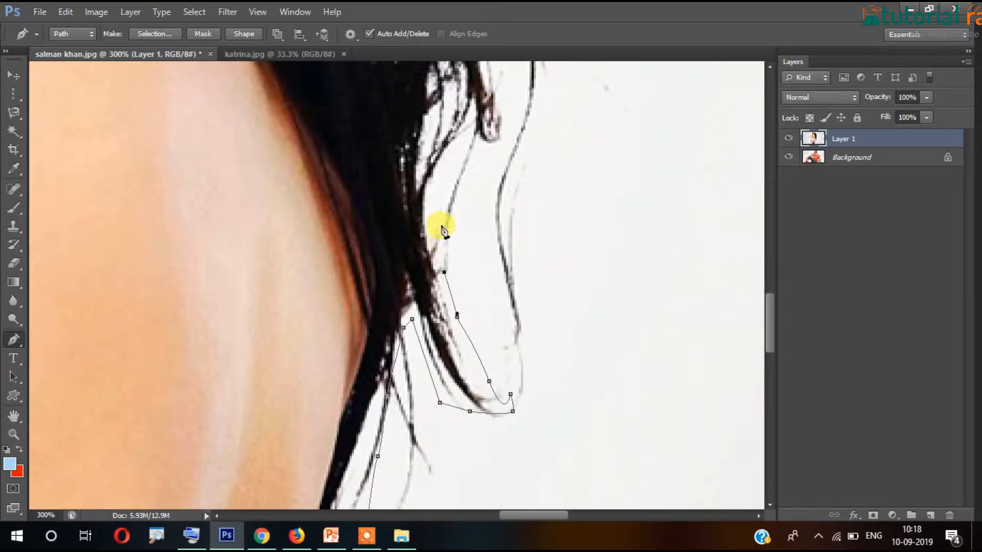
Trace the path around the gap between the hair and the long loose strand, continuing up the strand's outer side
click(444, 187)
click(466, 169)
click(483, 184)
drag(486, 195, 487, 225)
click(489, 287)
click(504, 345)
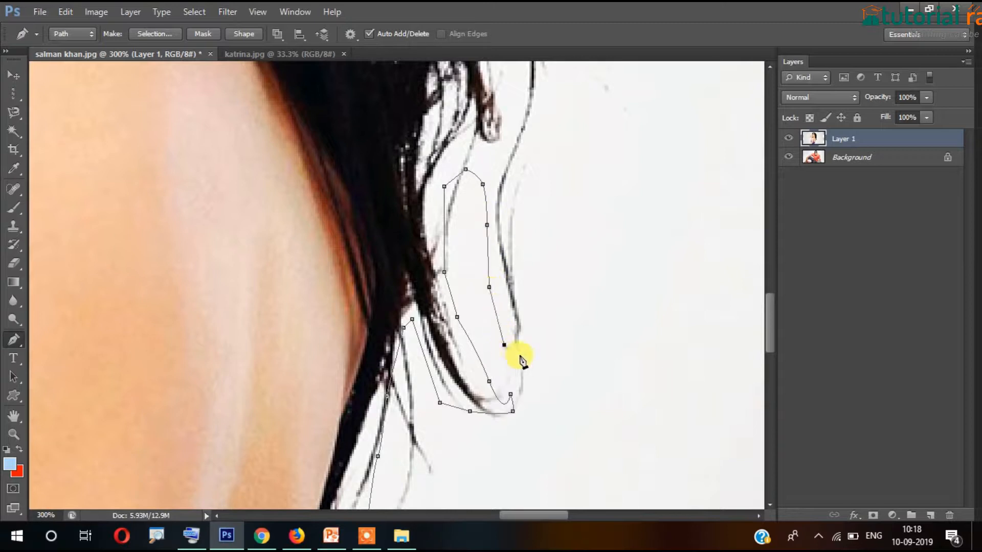
click(534, 353)
click(532, 287)
click(521, 223)
click(521, 174)
Extend the path up beside the long loose strand and around the tips of the straight strands above it
drag(545, 170, 537, 383)
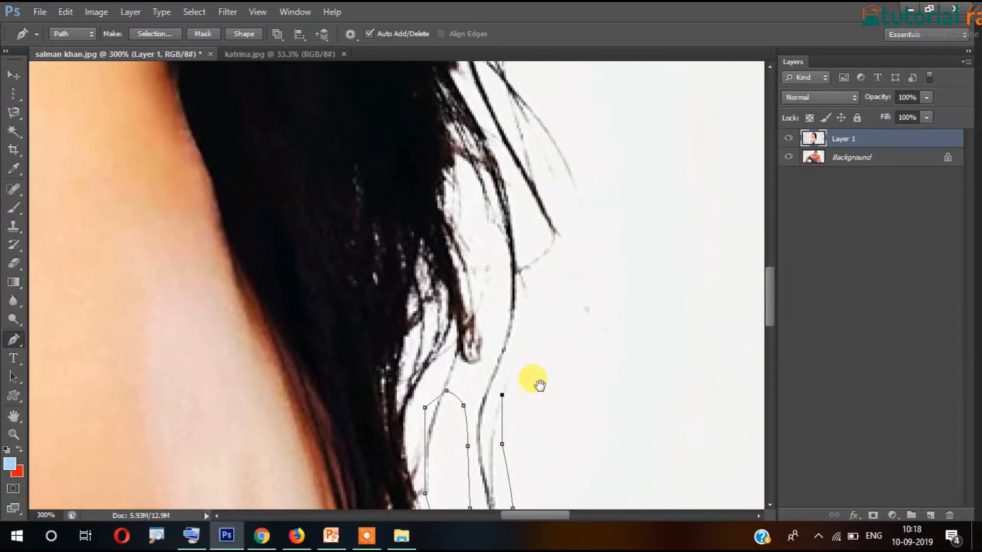
click(537, 359)
click(518, 295)
click(516, 252)
click(548, 283)
click(571, 256)
click(555, 220)
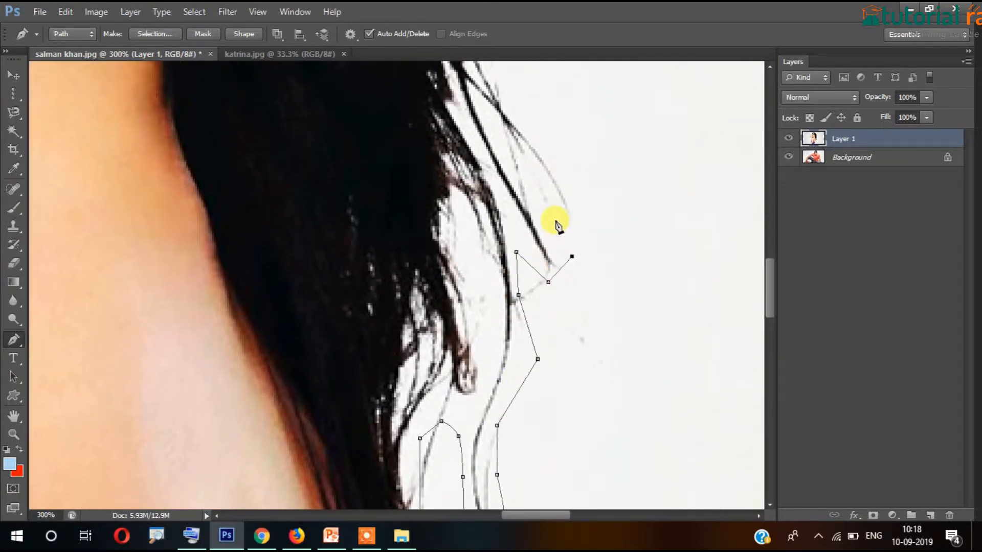
click(574, 182)
Continue the path up along the diagonal strands to the main hair mass and around the pointed tuft below ear level
drag(469, 148, 504, 369)
click(590, 377)
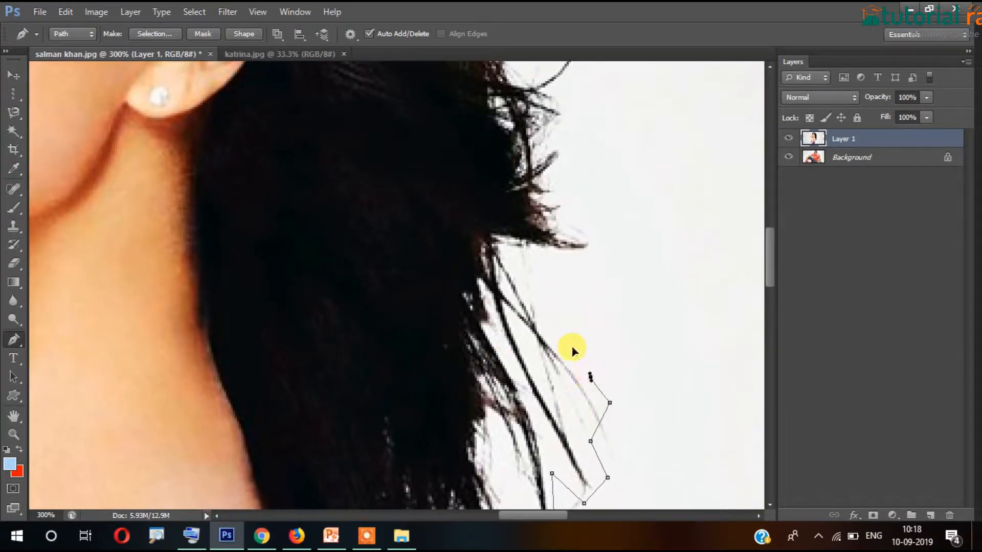
click(556, 319)
click(533, 284)
click(505, 242)
click(574, 260)
click(591, 231)
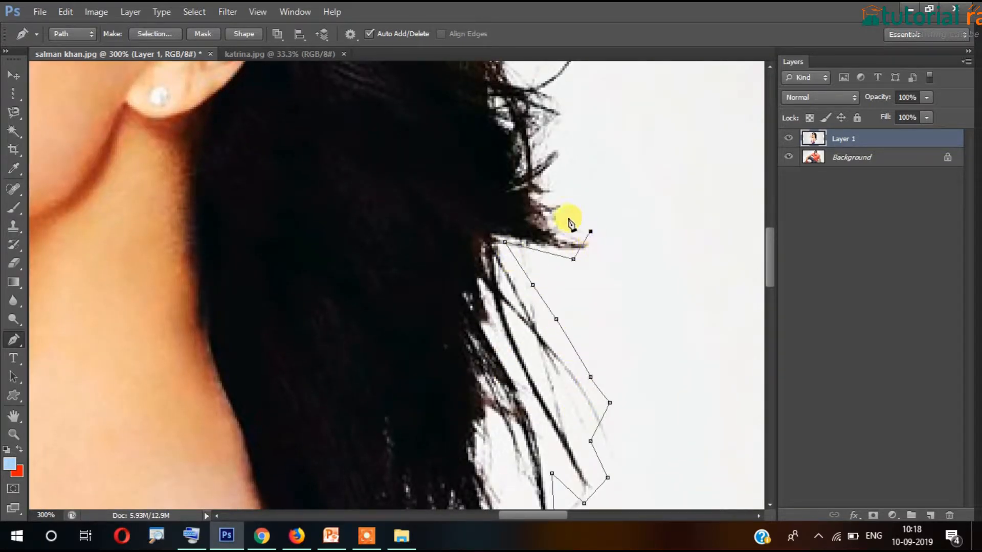
click(565, 220)
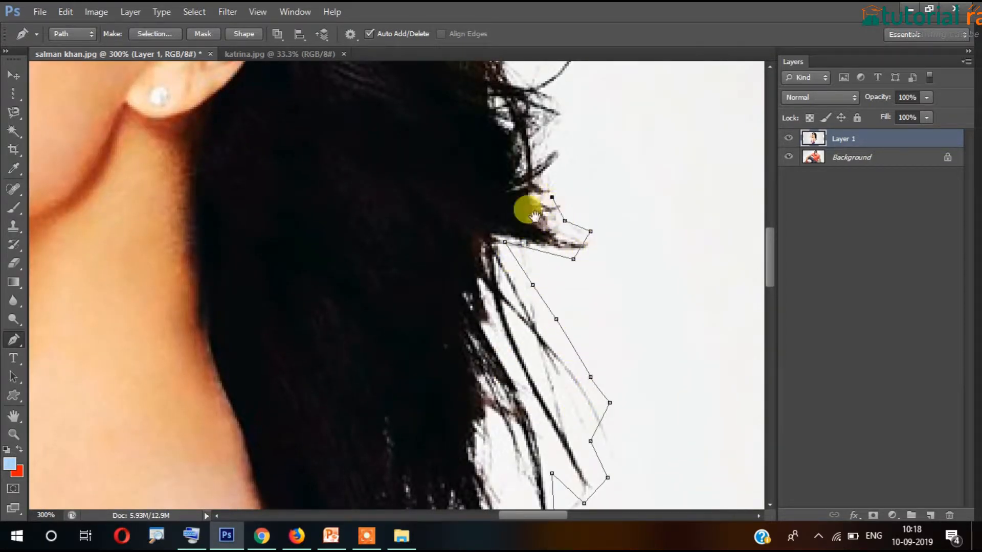
Trace the path upward from the pointed tuft through the small curled hairs beside the ear
drag(508, 190, 486, 333)
click(530, 340)
click(528, 321)
click(510, 289)
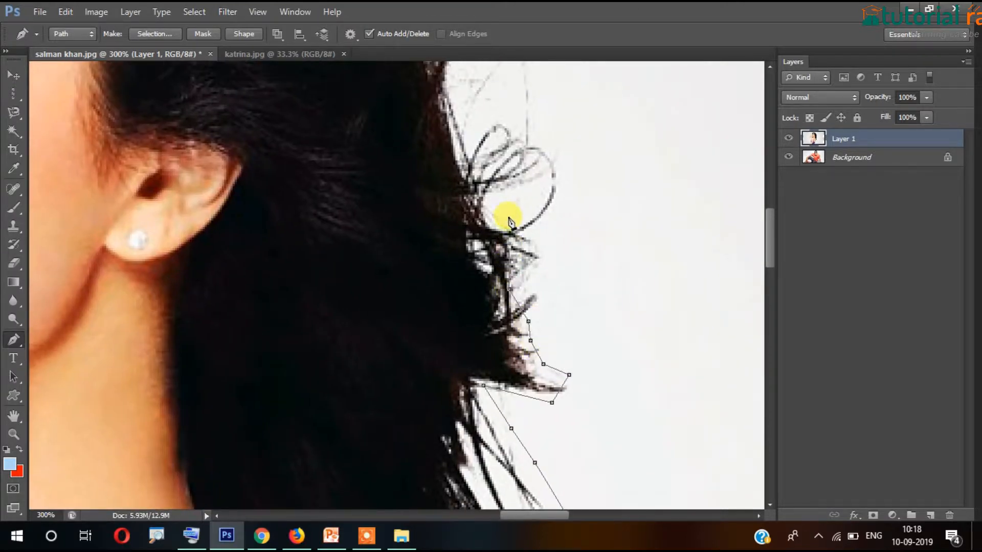
click(509, 246)
click(509, 214)
click(492, 186)
click(482, 145)
click(465, 115)
Trace the path around the triangular wisp of stray hair above the curls and back to the head's outline
drag(425, 118, 392, 316)
click(434, 287)
click(431, 256)
drag(456, 231, 461, 223)
click(482, 187)
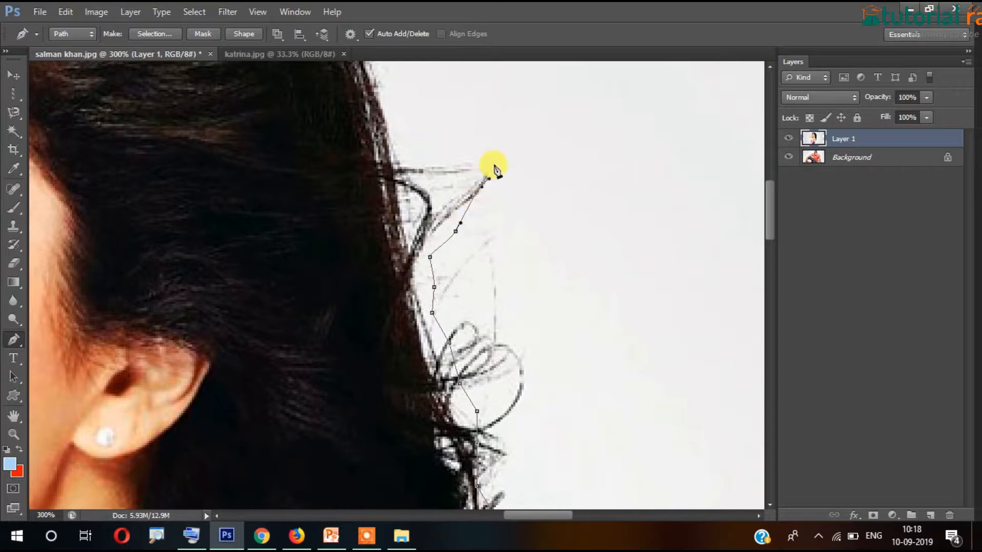
click(494, 164)
click(445, 160)
drag(404, 152, 399, 152)
Curve the path along the rounded side of the hair up to the first rise near the top of the head
drag(361, 106, 399, 306)
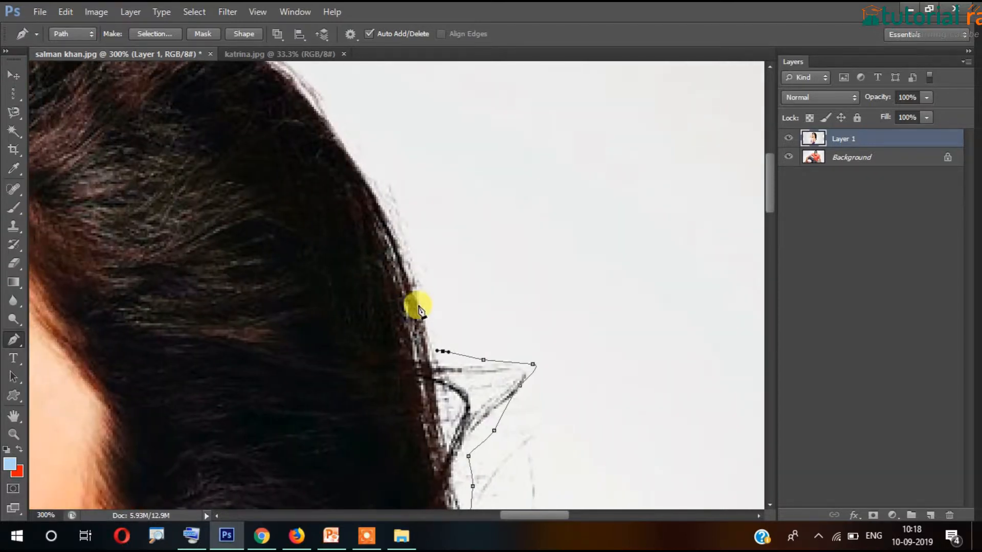
drag(309, 248, 414, 318)
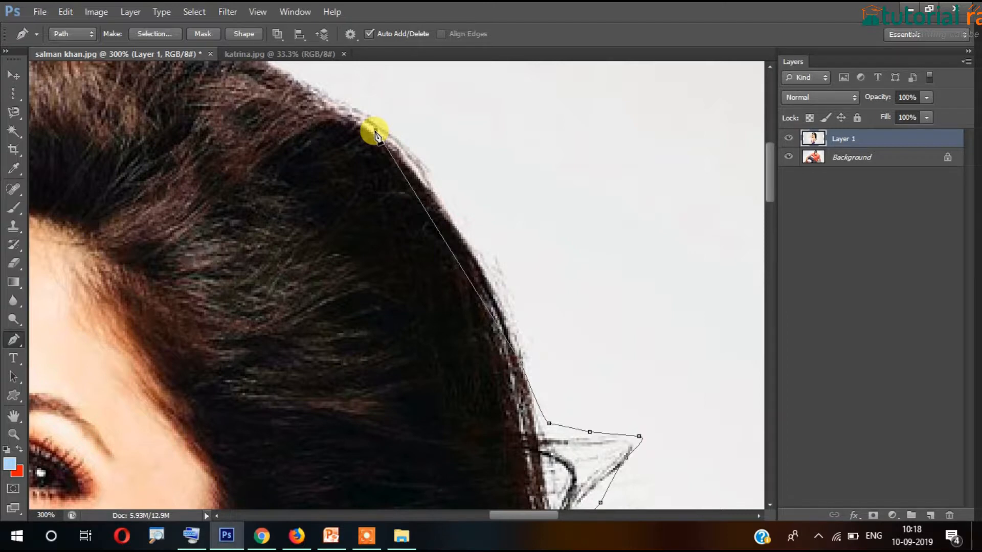
drag(376, 132, 280, 120)
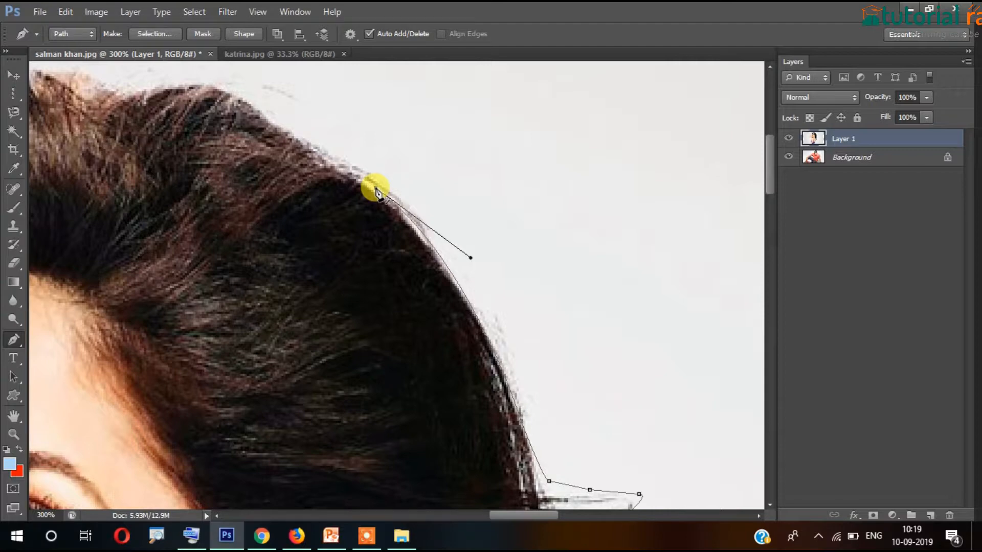
click(302, 141)
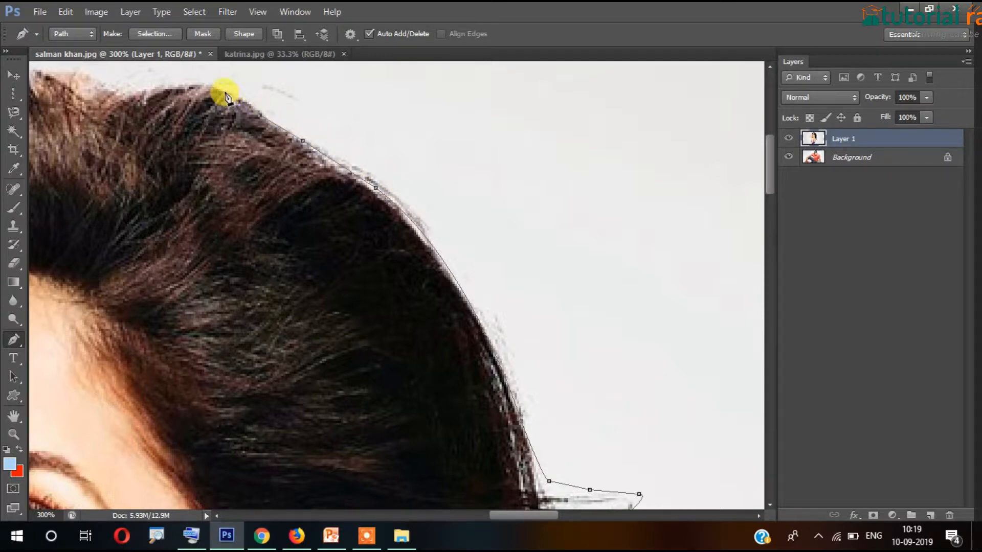
drag(182, 171, 475, 221)
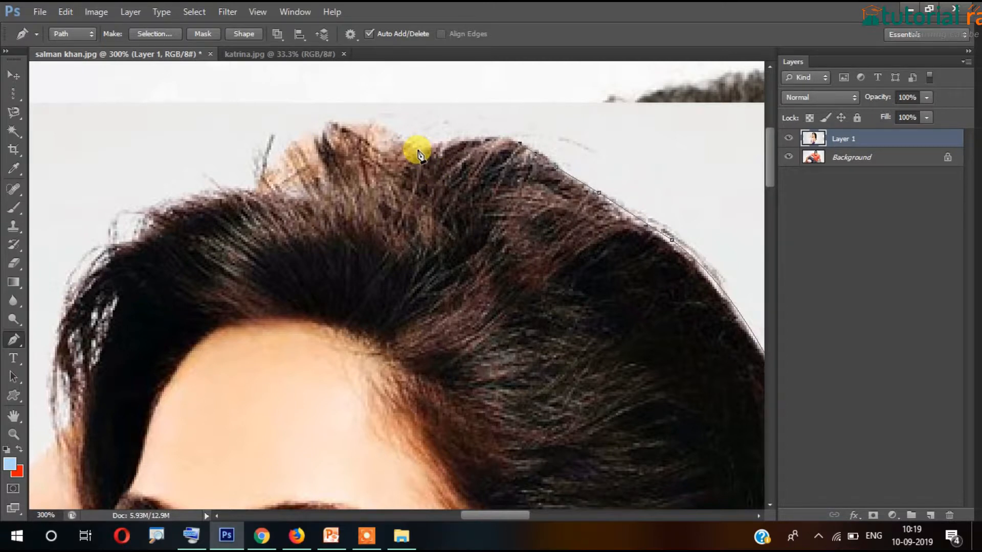
Curve the Pen Tool path over the first rise of hair to the dip at the crown
key(j)
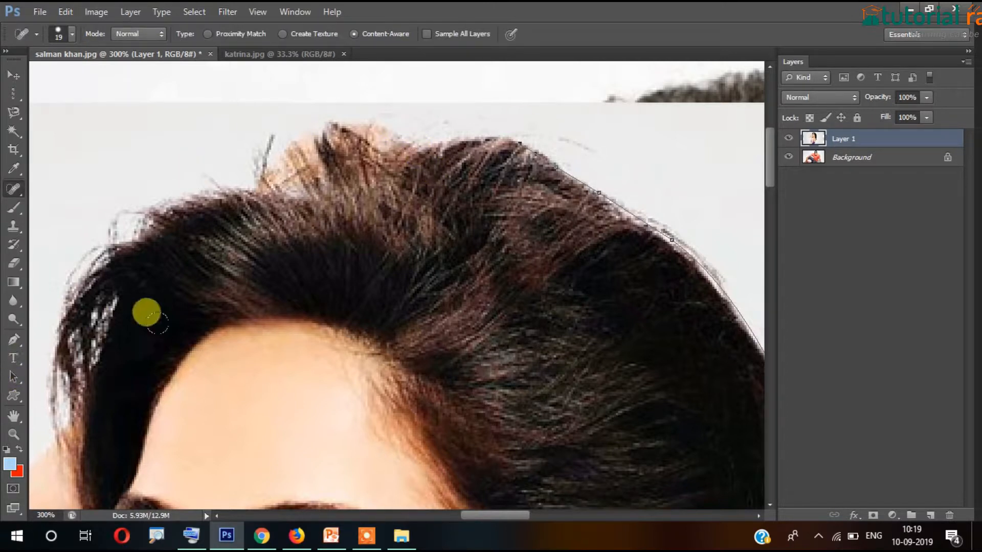
key(p)
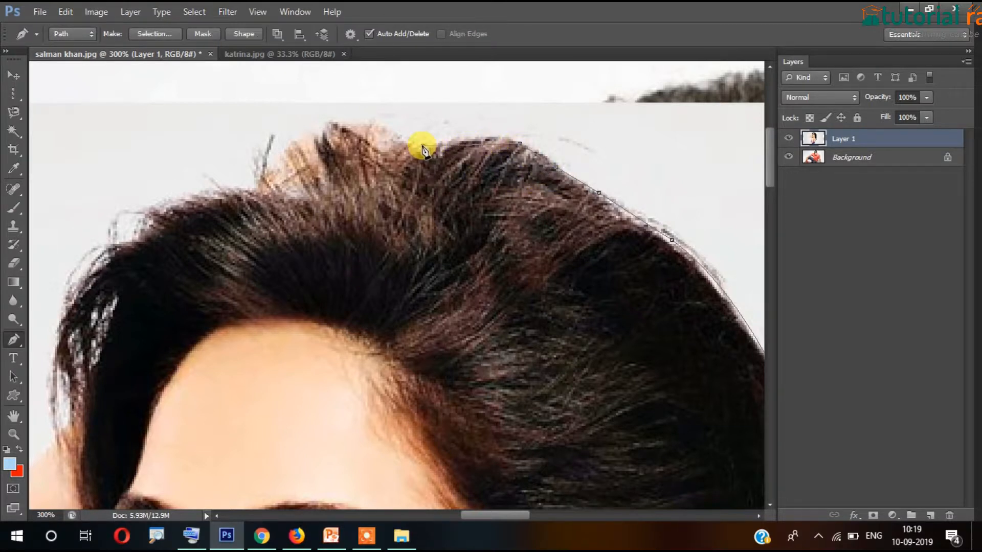
drag(424, 146, 342, 168)
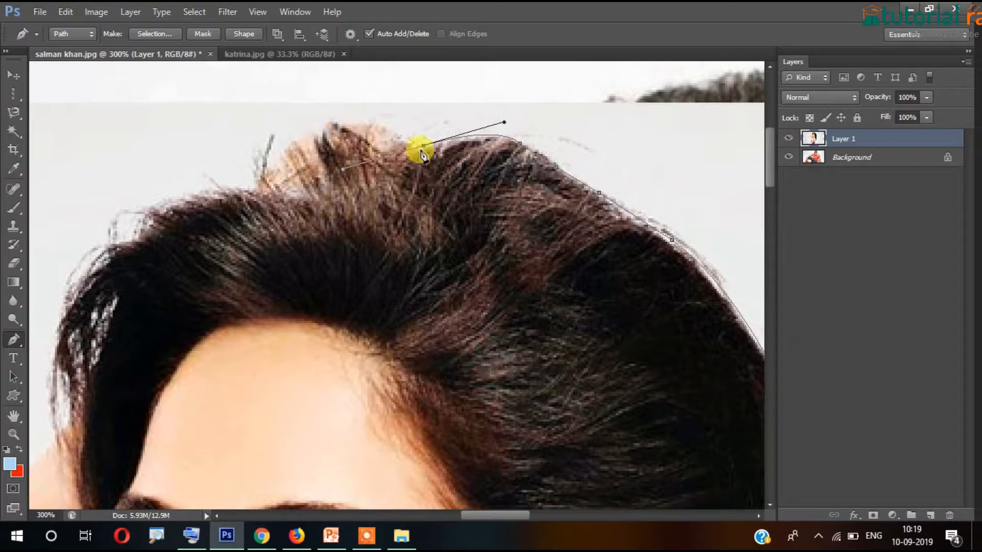
Trace the path with straight segments around the raised tuft on the crown to the tip of the thin upright strands
drag(335, 122, 273, 174)
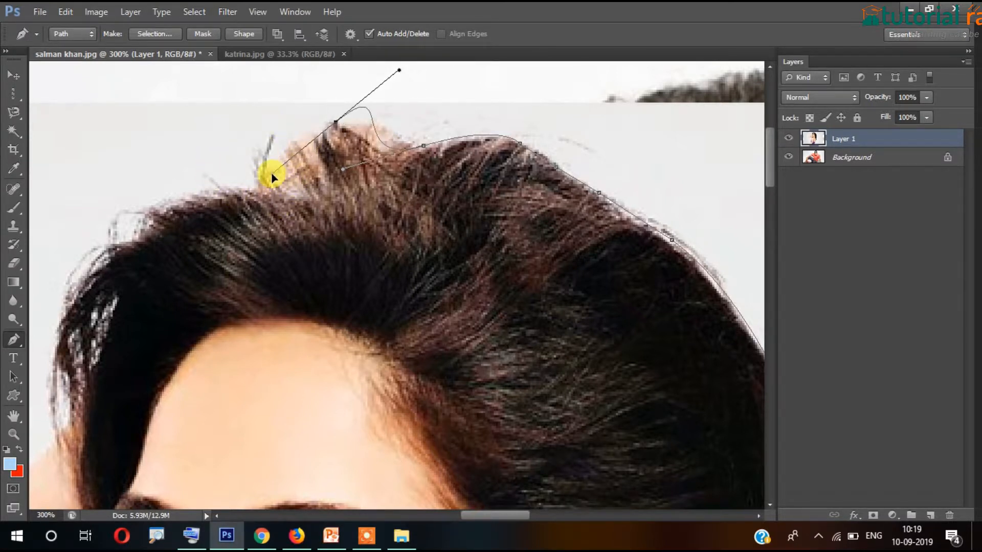
key(ctrl+z)
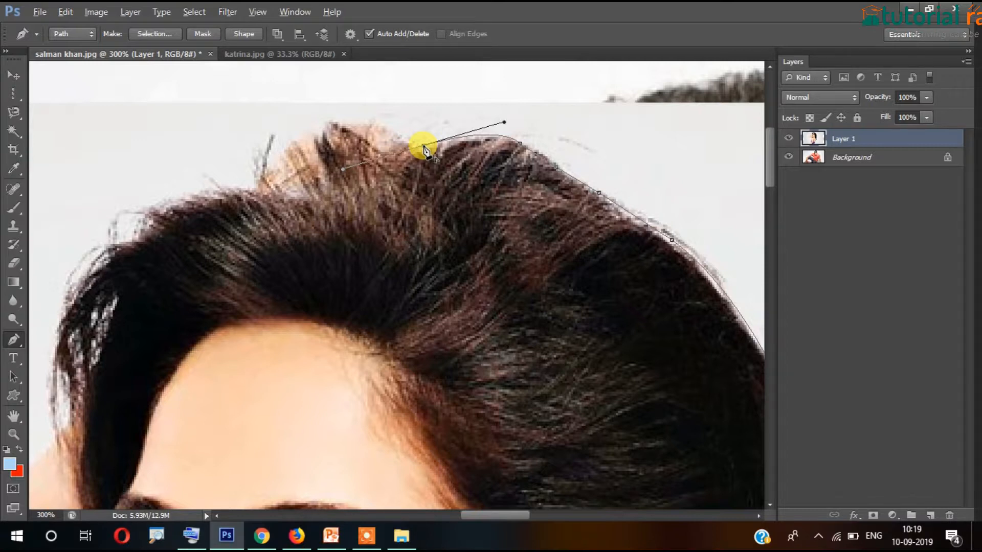
click(400, 137)
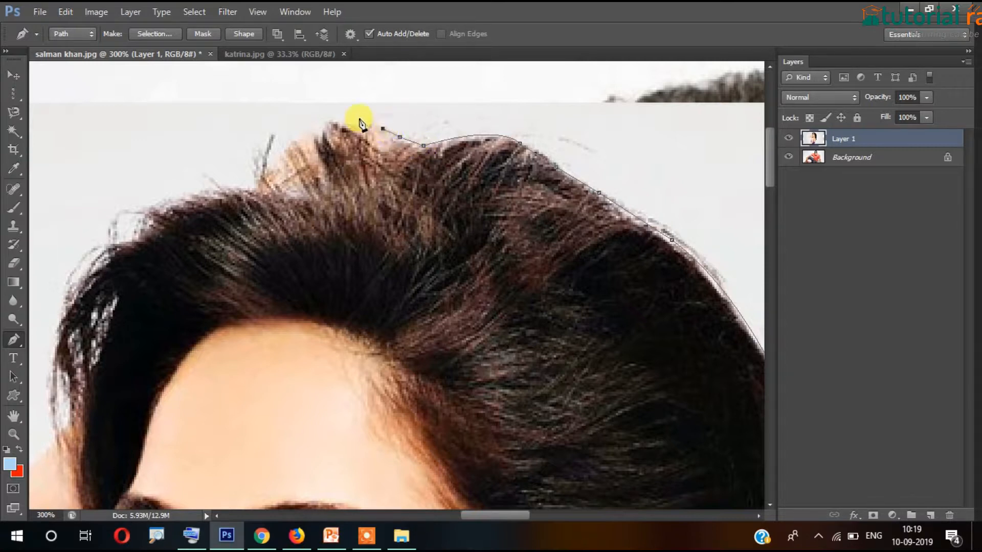
click(312, 161)
click(290, 163)
click(276, 162)
click(276, 139)
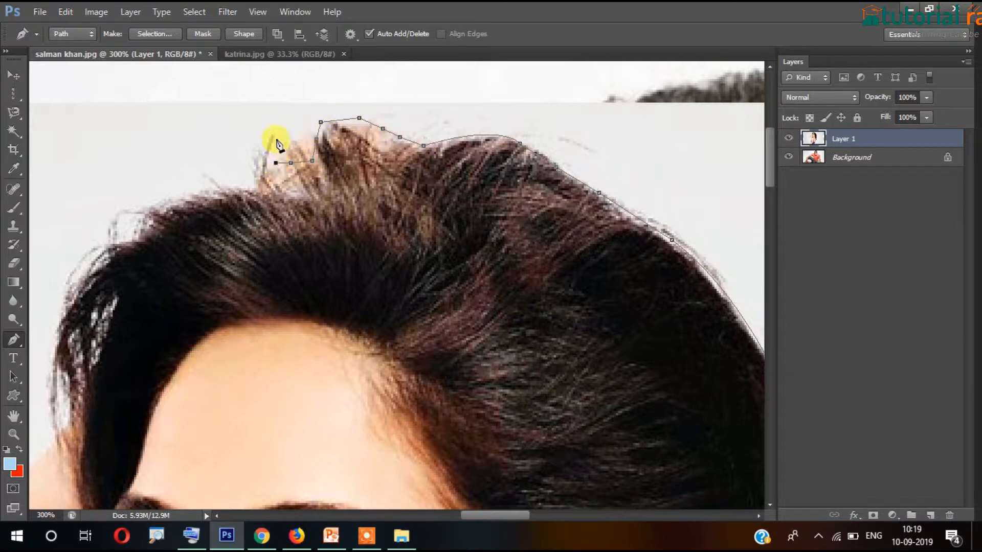
Continue the path down from the upright strands along the top edge of the swept-back hair to its outer bend
click(262, 169)
click(246, 184)
drag(176, 213, 377, 138)
click(395, 110)
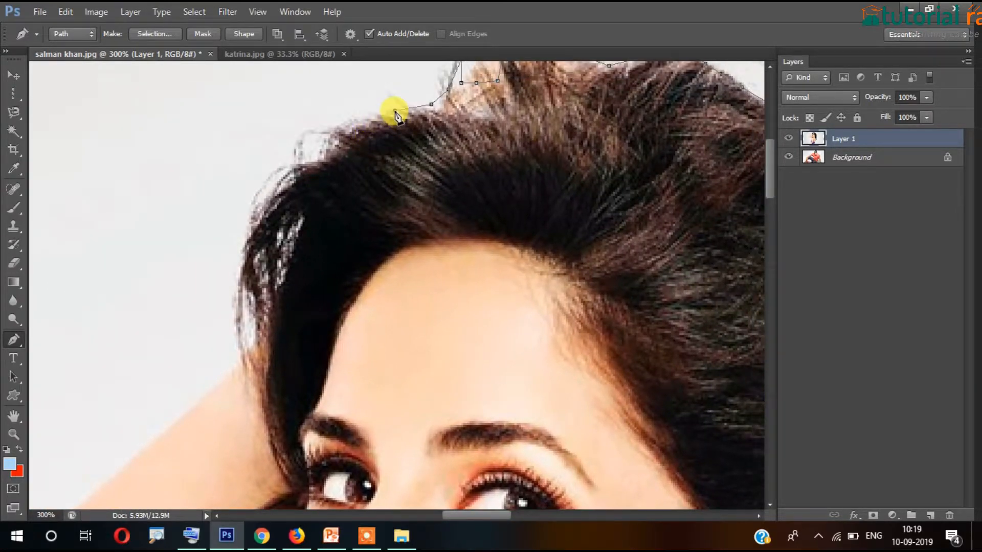
click(332, 136)
click(314, 159)
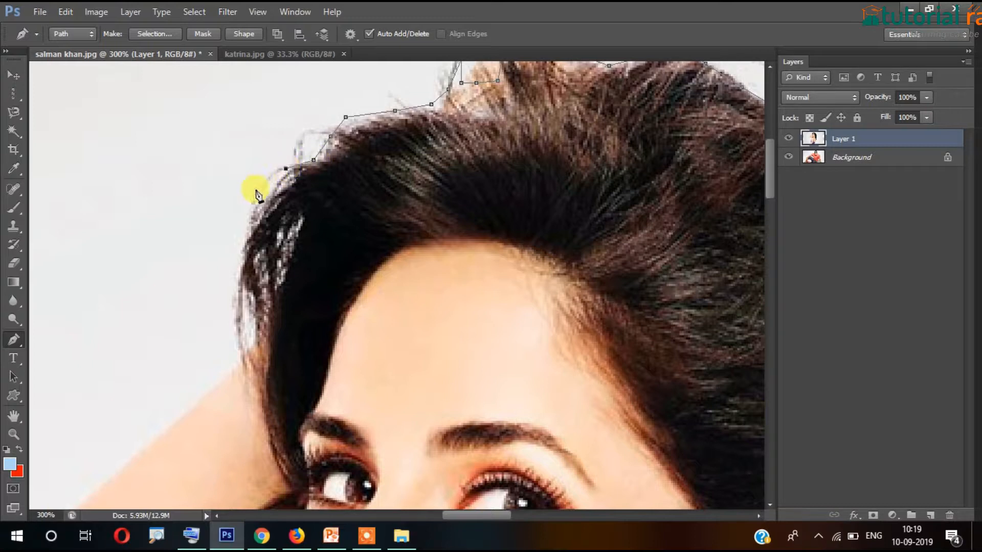
Trace the path down the loose strands beside the forehead to where they meet the raised arm
drag(253, 313, 291, 136)
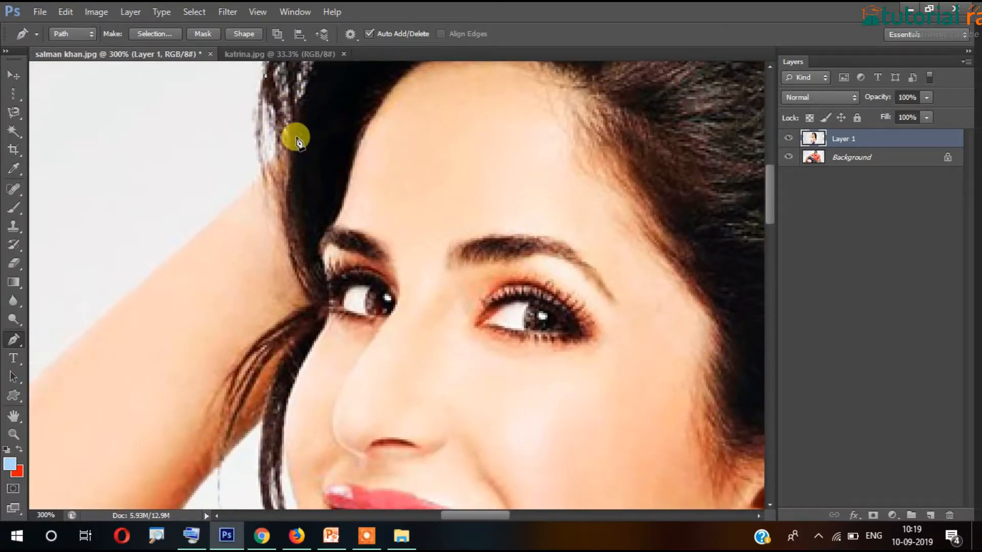
click(254, 87)
click(252, 130)
click(261, 170)
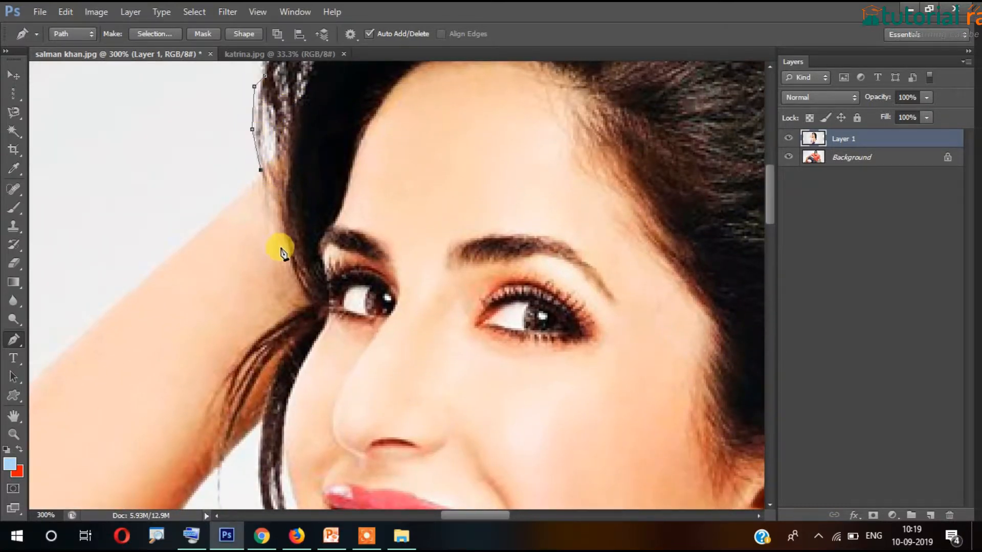
Trace the path along the raised forearm's outer edge and curve it around the elbow
drag(254, 221, 359, 225)
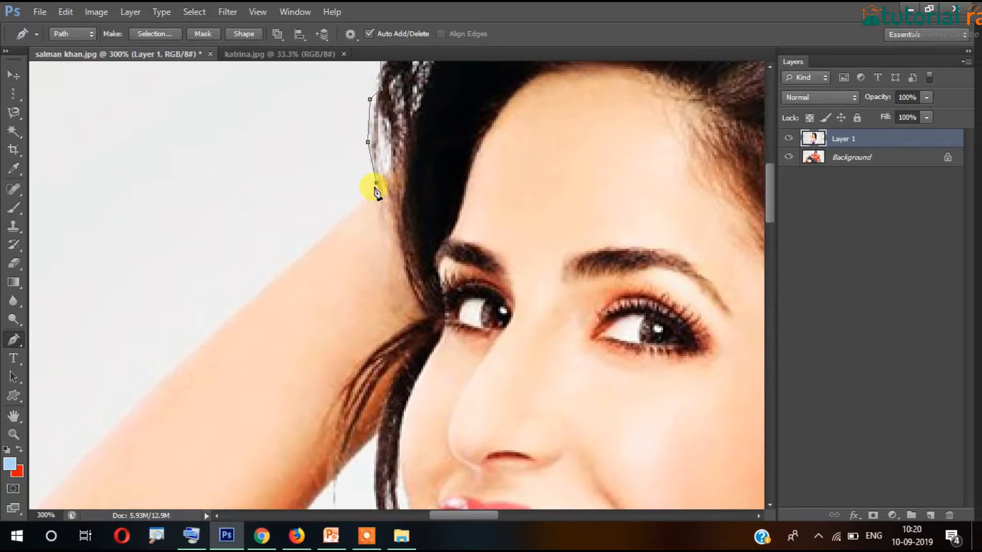
click(271, 279)
drag(373, 275, 603, 17)
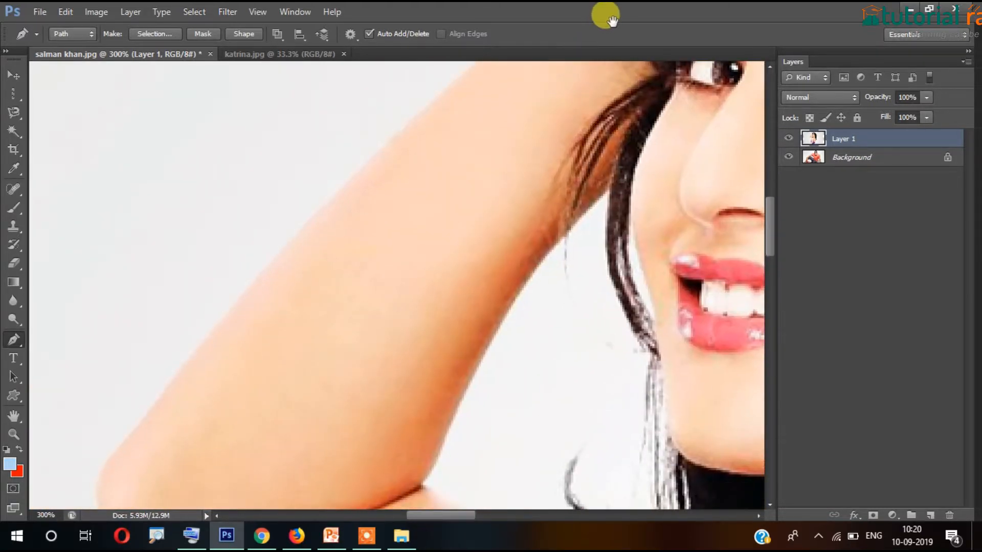
drag(306, 298, 504, 82)
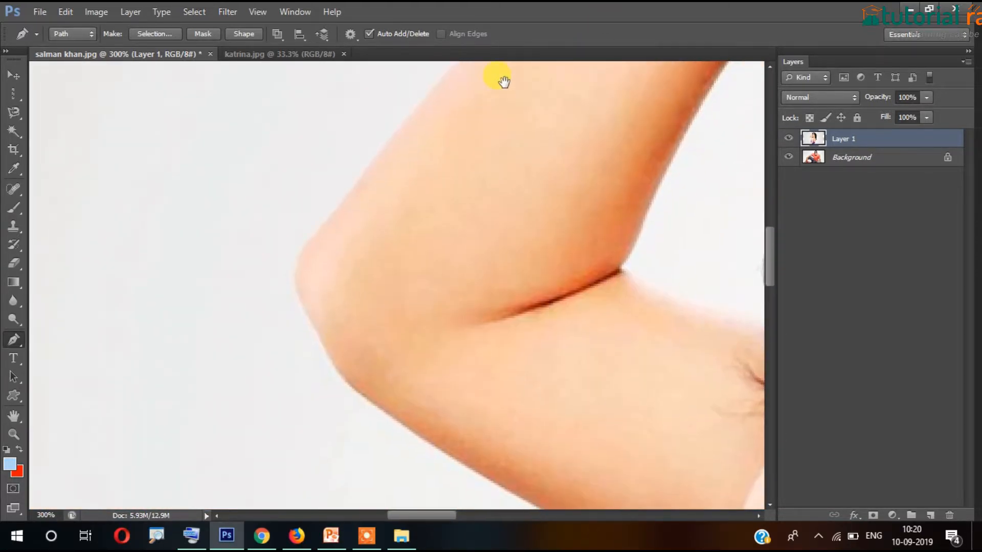
click(329, 217)
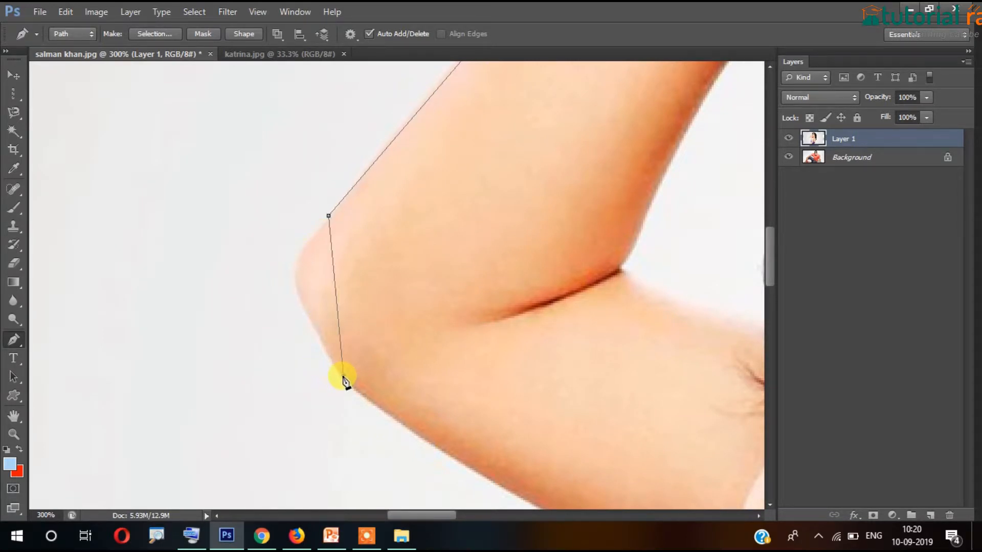
drag(344, 377, 435, 496)
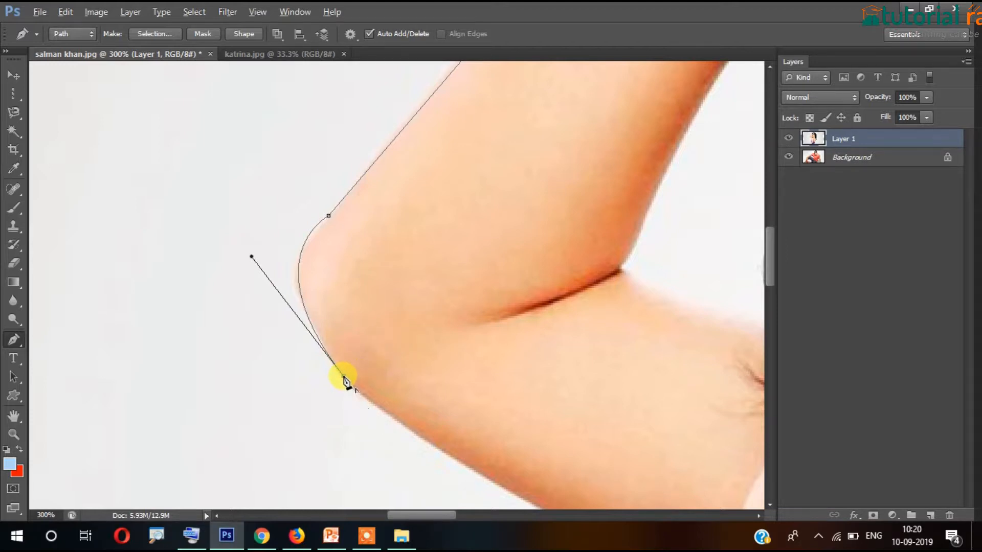
Trace the path along the underside of the upper arm to the other arm and down to the purple dress's upper tip
drag(511, 399, 347, 208)
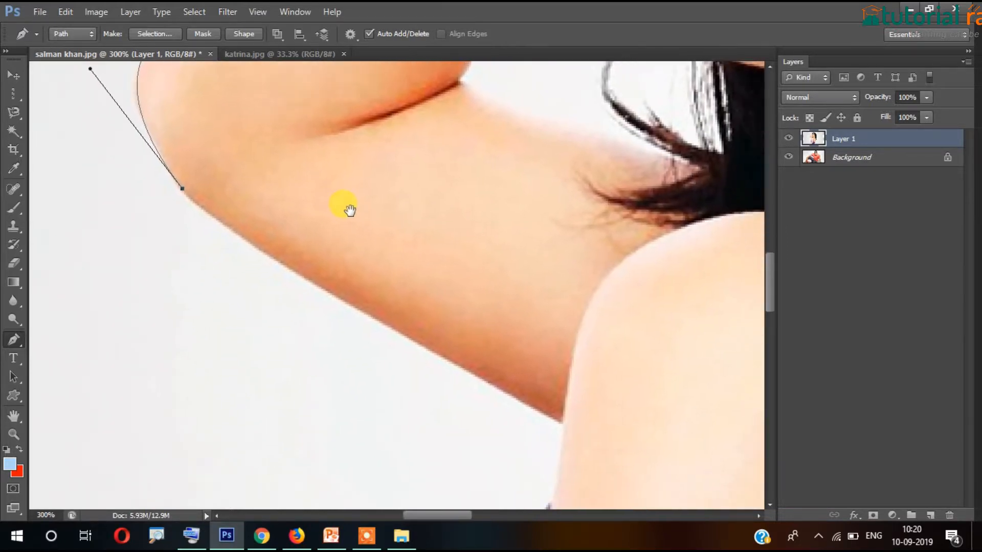
click(446, 360)
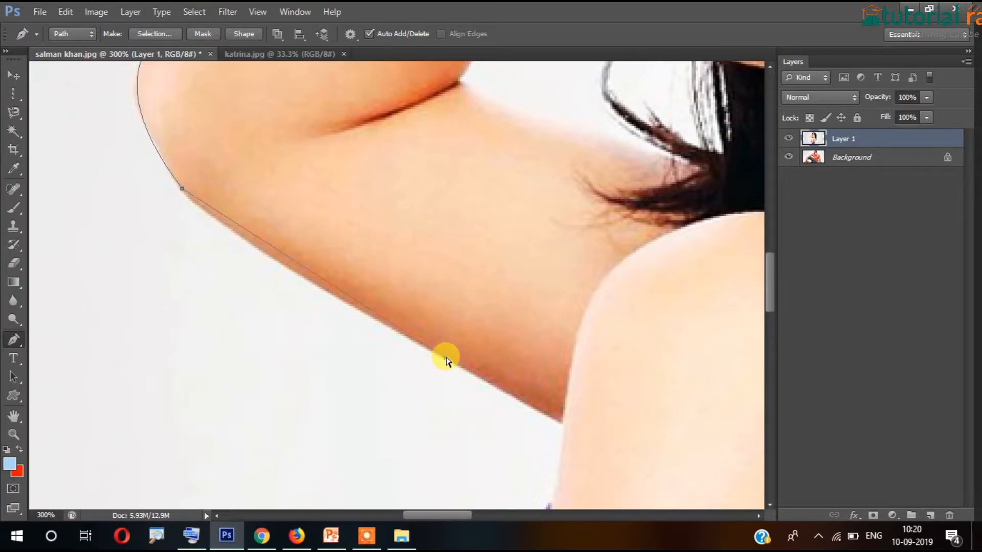
key(ctrl+z)
click(278, 264)
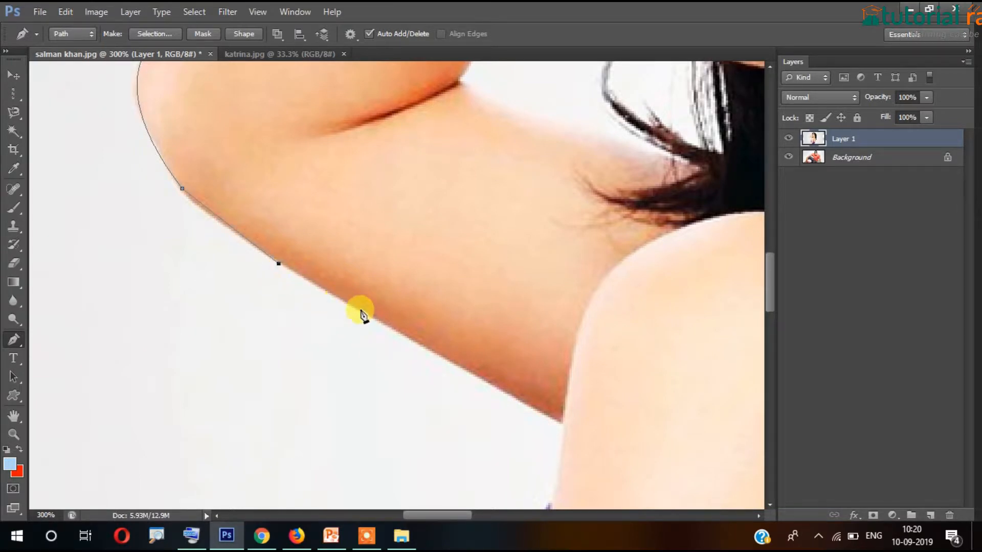
click(409, 344)
drag(529, 401, 377, 204)
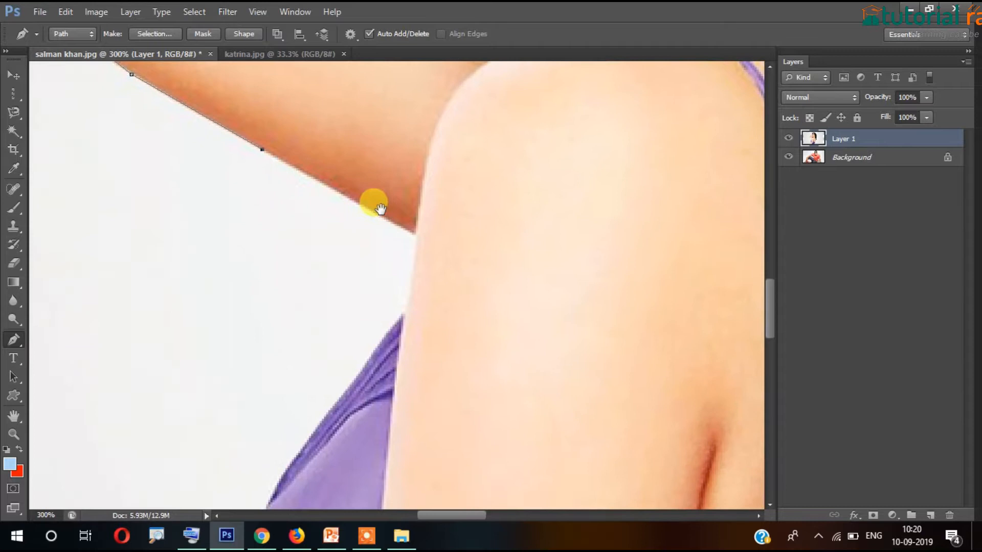
click(417, 231)
click(404, 328)
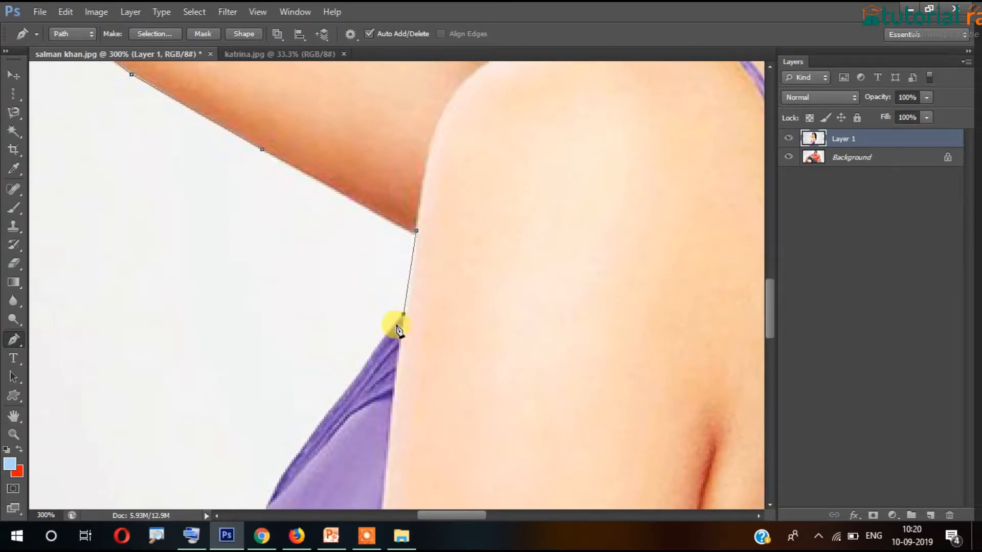
Trace the path down the folded upper edge of the purple dress with closely spaced straight segments
drag(408, 333, 527, 147)
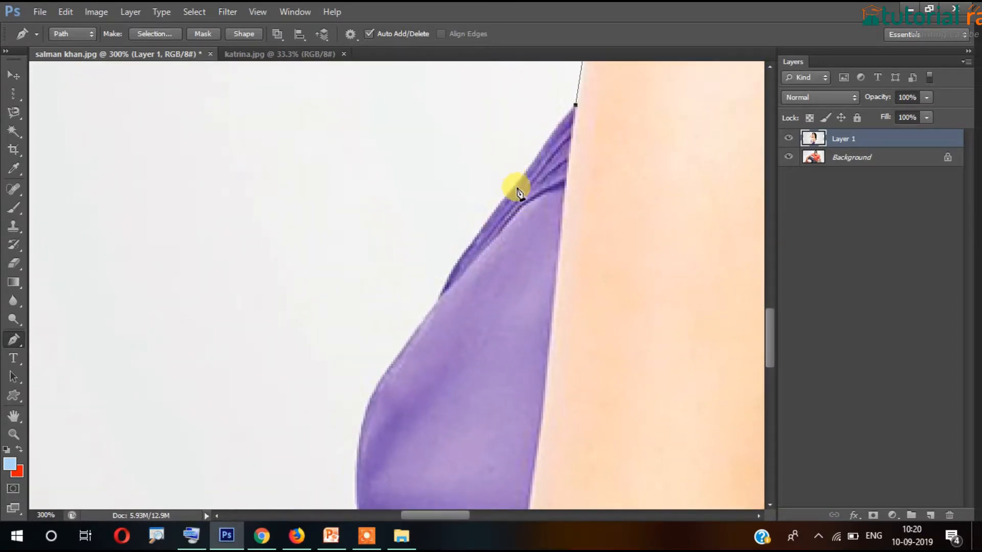
click(565, 113)
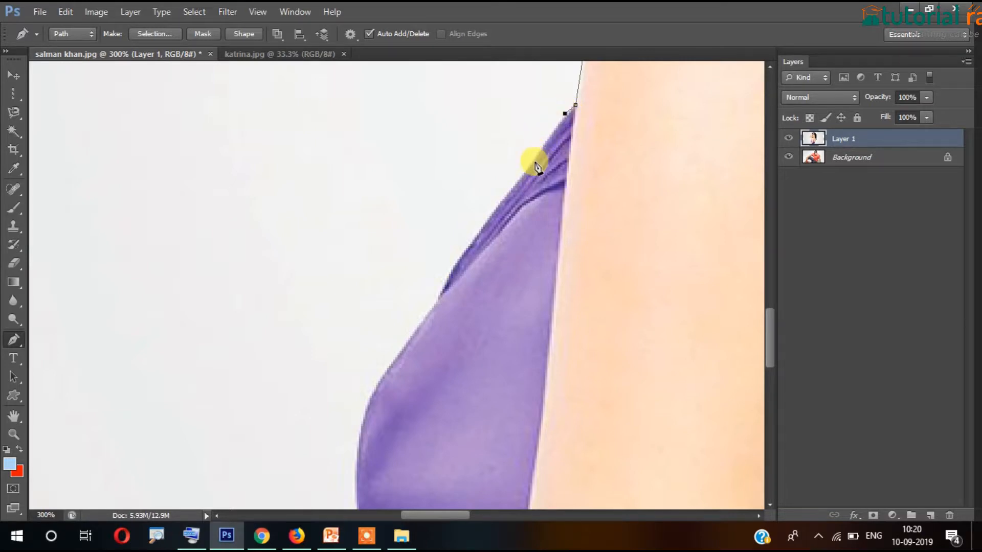
click(526, 165)
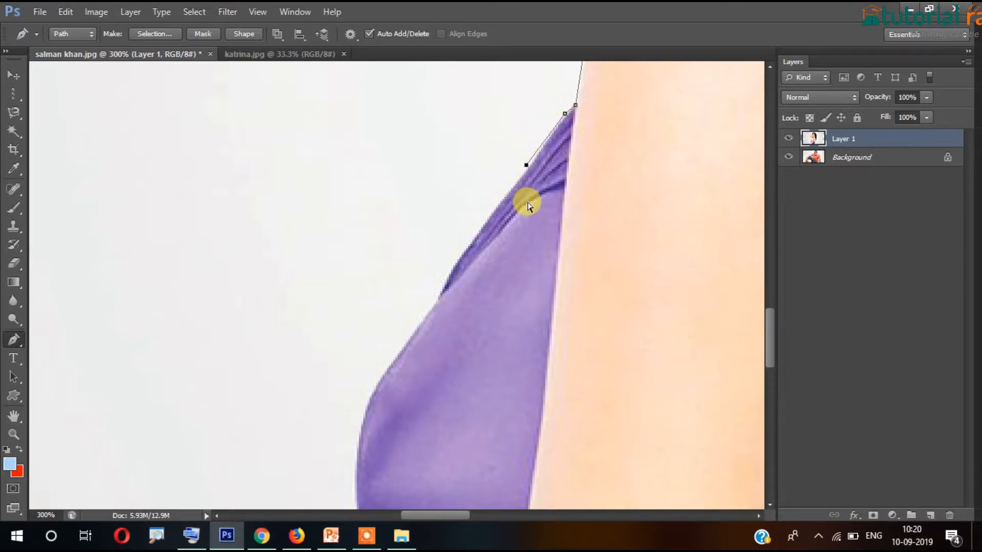
key(ctrl+z)
click(520, 178)
click(478, 235)
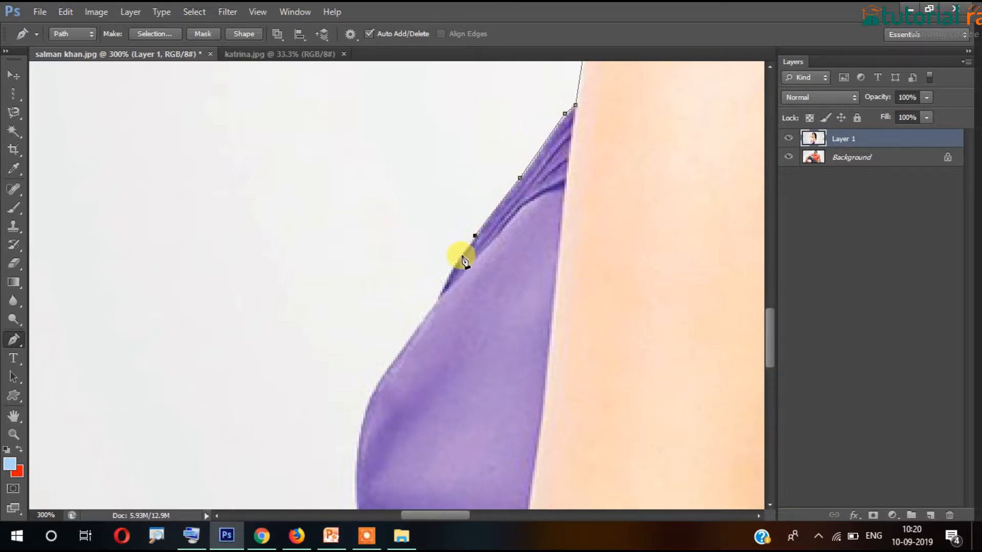
click(454, 264)
Continue the path from the folds along the smooth dress edge to the start of the bust curve
scroll(473, 184, down, 3)
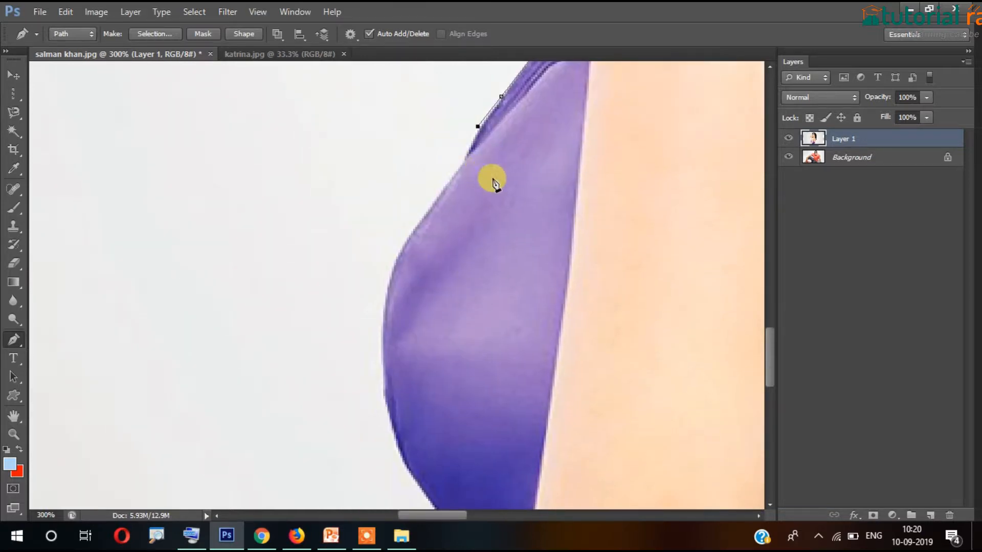
click(461, 162)
click(434, 206)
click(402, 243)
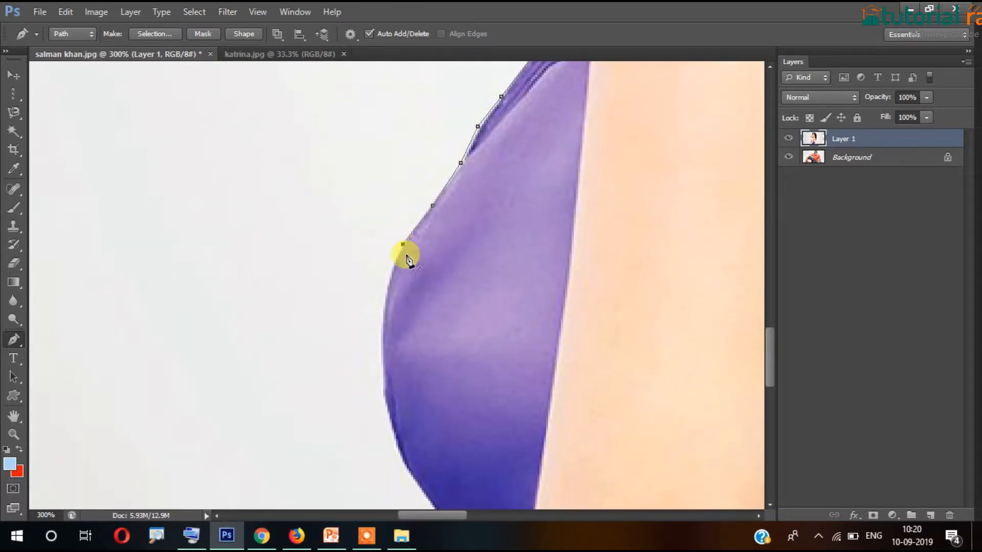
Curve the path around the bust of the dress and adjust the direction handle to fit the fabric edge
drag(410, 279, 414, 194)
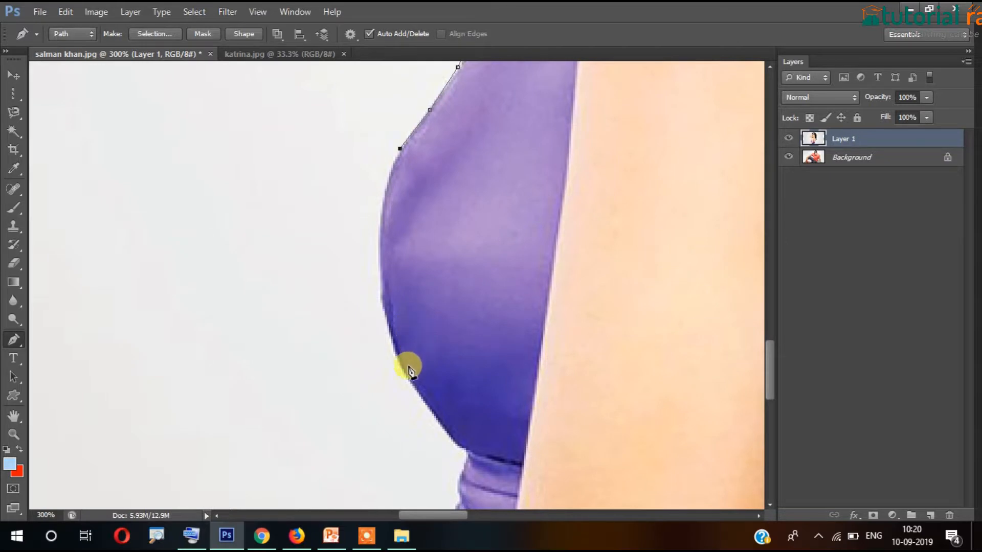
drag(400, 361, 468, 449)
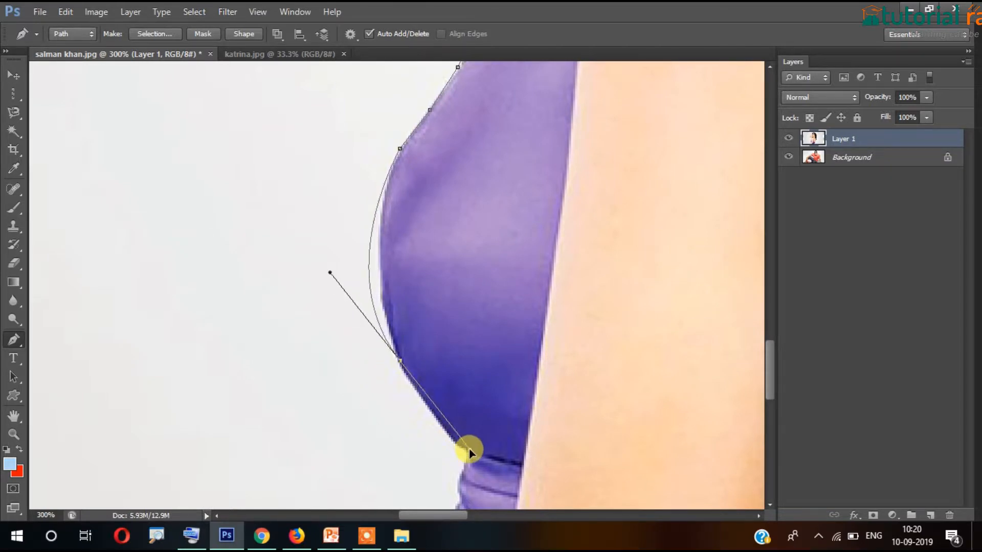
click(469, 449)
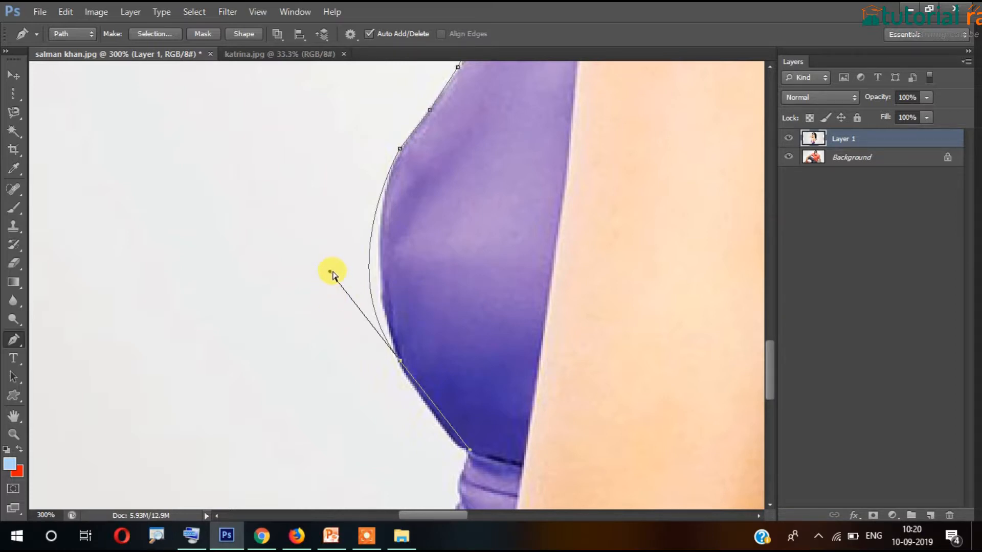
drag(330, 272, 356, 263)
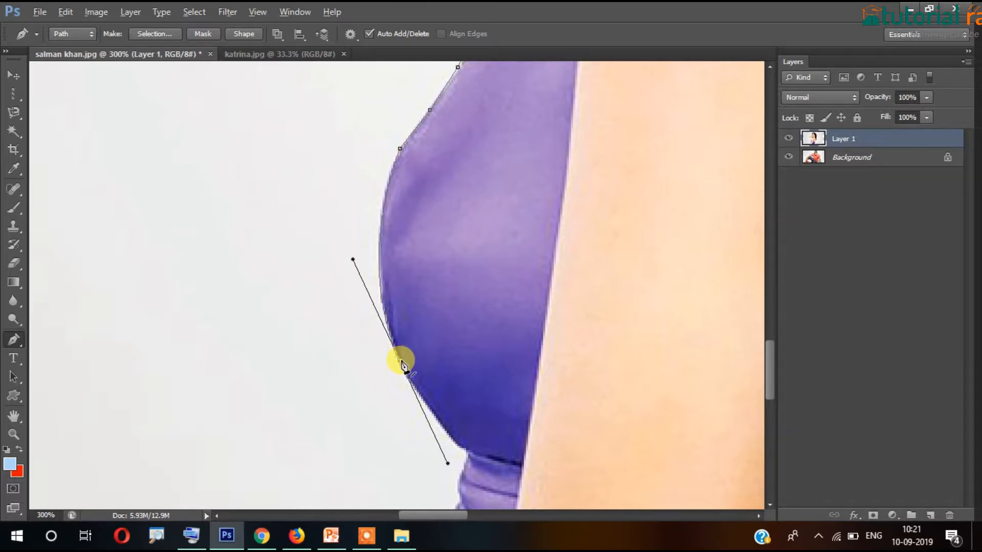
Trace the path under the bust and down past the gathered bands at the side of the dress
drag(439, 351, 358, 175)
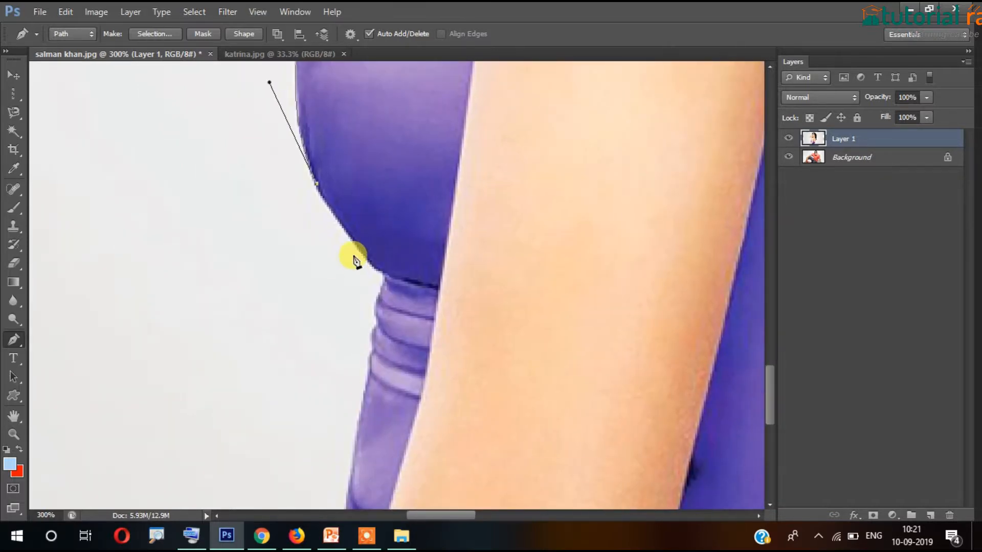
click(348, 236)
click(368, 259)
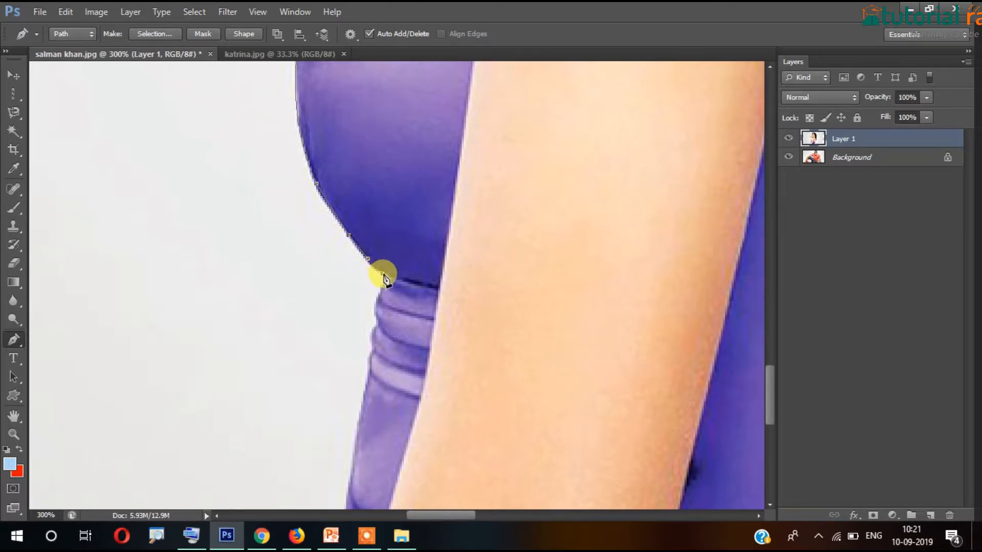
click(383, 275)
click(375, 304)
scroll(404, 312, down, 3)
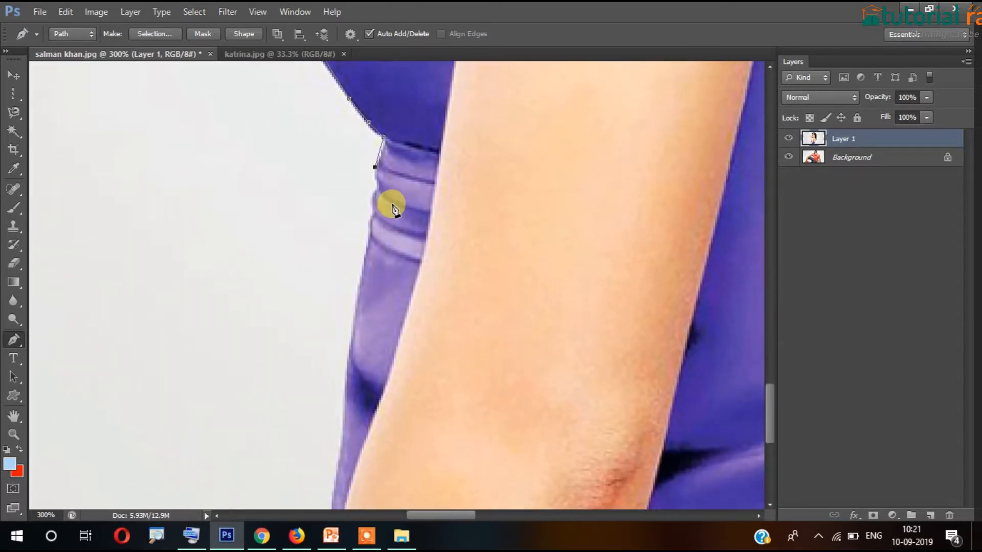
click(377, 186)
click(362, 257)
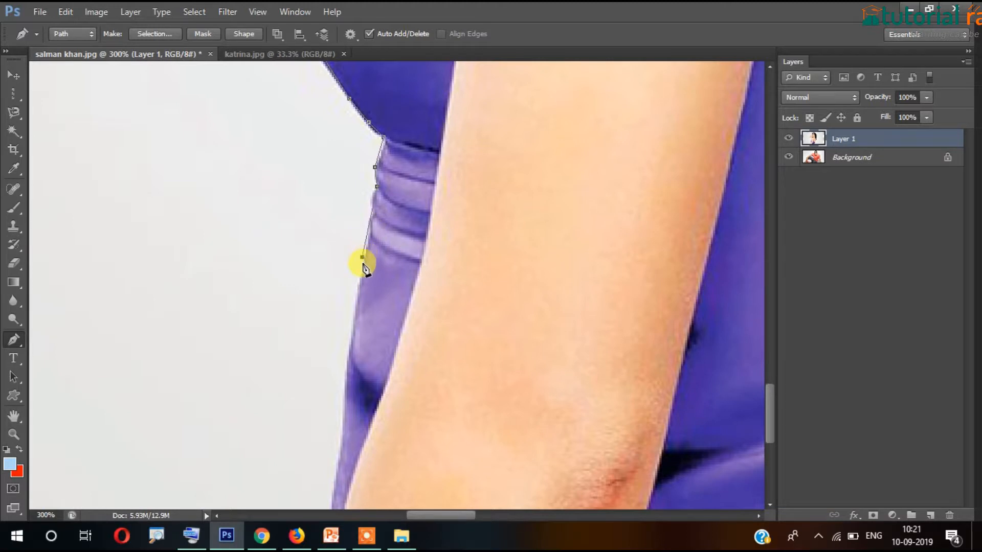
Trace the path down the last stretch of the dress edge to the image's lower border and close it at its starting point
scroll(381, 369, down, 2)
click(340, 133)
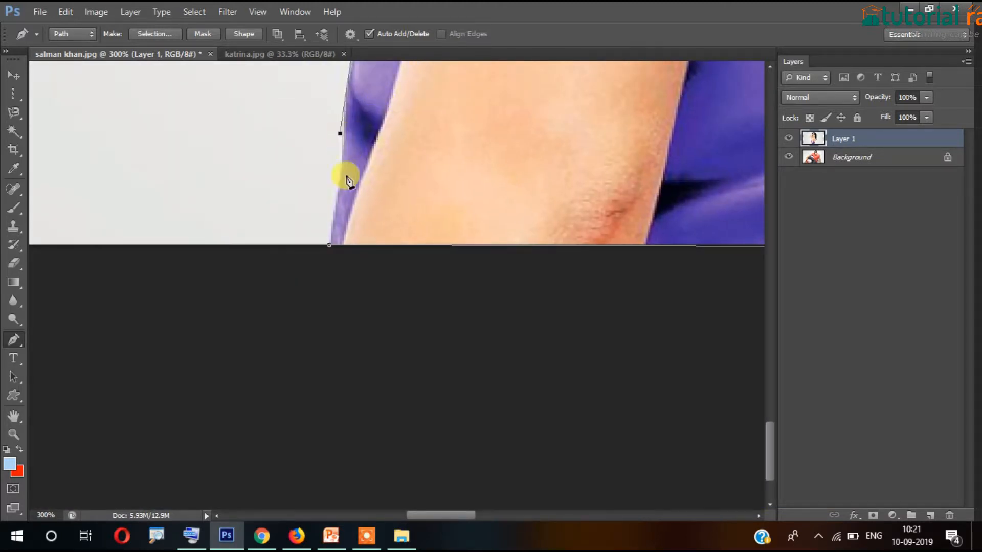
click(334, 204)
key(ctrl+minus)
key(ctrl+minus)
key(ctrl+minus)
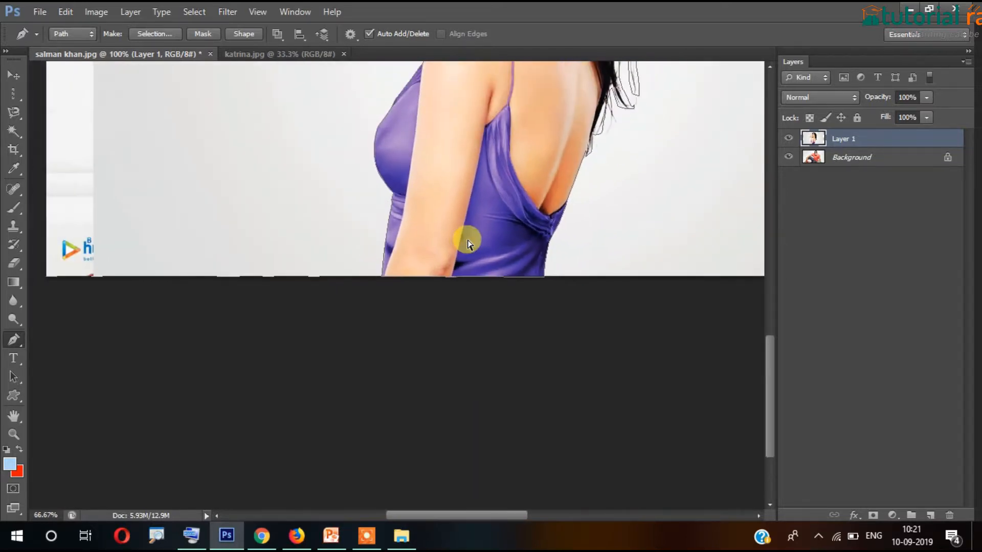
key(ctrl+minus)
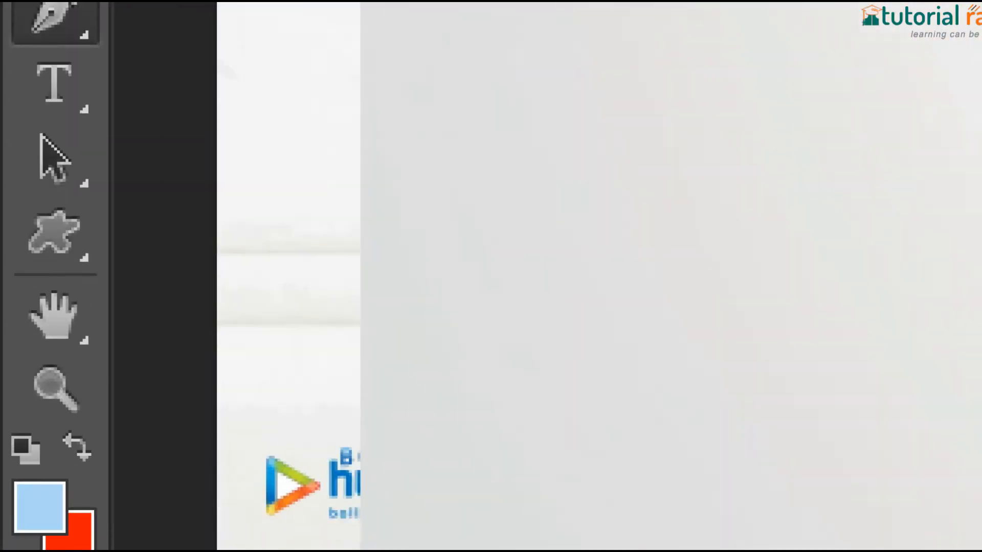
Turn the closed path around the woman into a new anti-aliased selection with a feather radius of 0 pixels
mouse_move(52, 117)
mouse_down()
mouse_move(26, 192)
mouse_move(117, 143)
mouse_up()
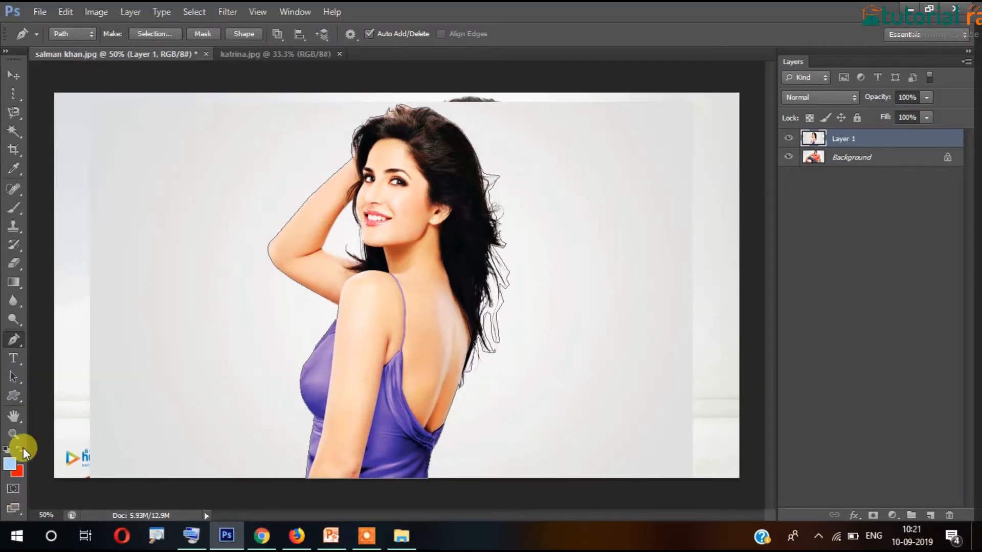
click(14, 379)
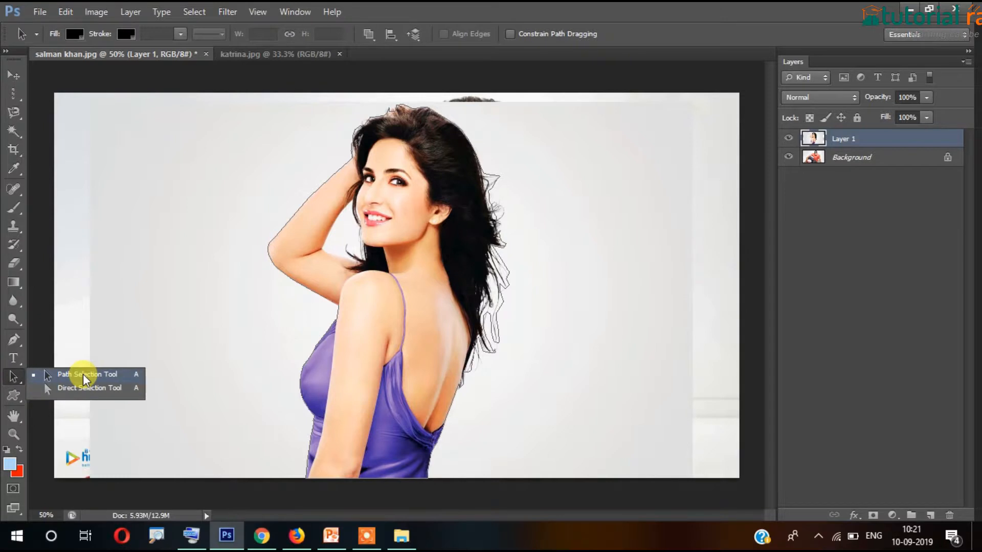
click(84, 379)
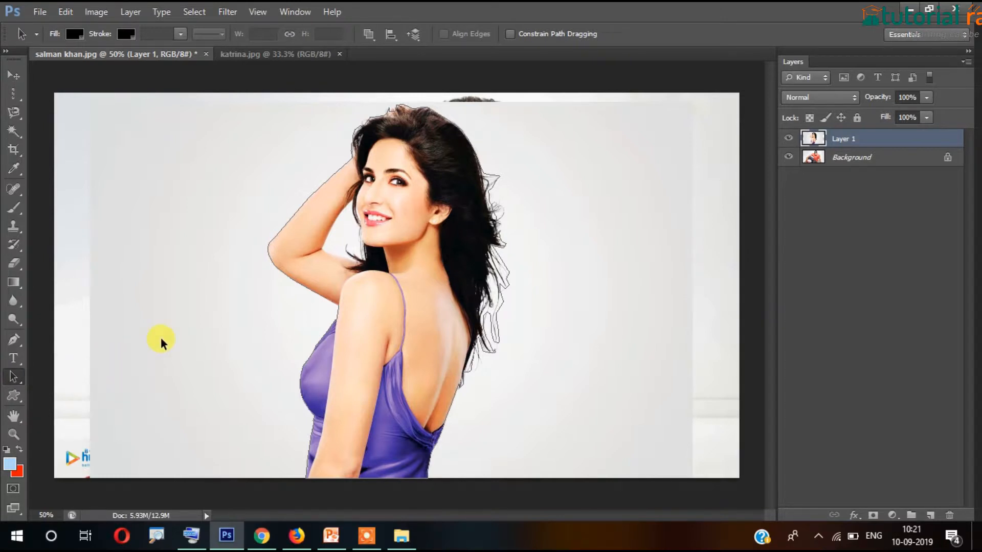
right_click(315, 224)
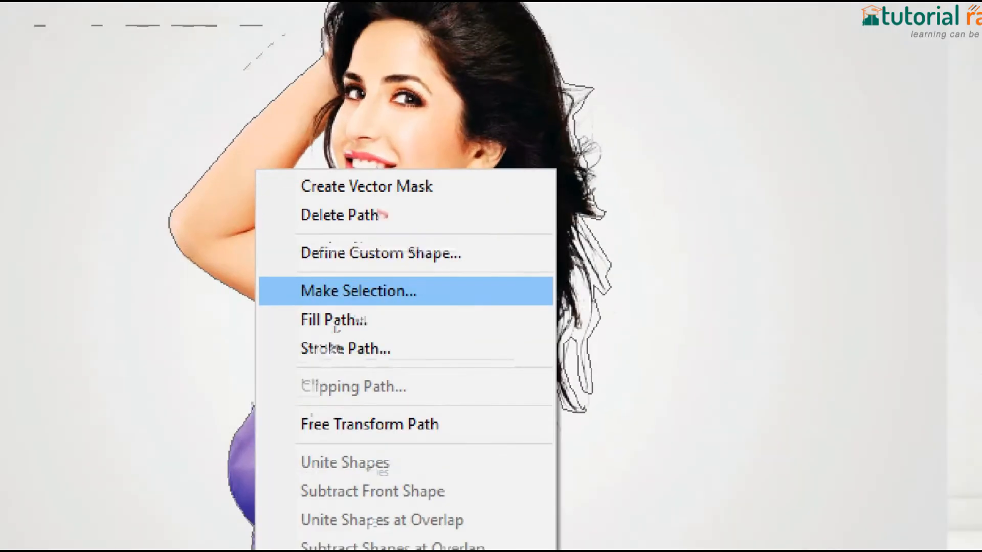
click(386, 279)
mouse_move(288, 268)
mouse_down()
mouse_move(266, 269)
mouse_move(260, 307)
mouse_move(372, 319)
mouse_move(489, 287)
mouse_move(308, 258)
mouse_move(261, 267)
mouse_up()
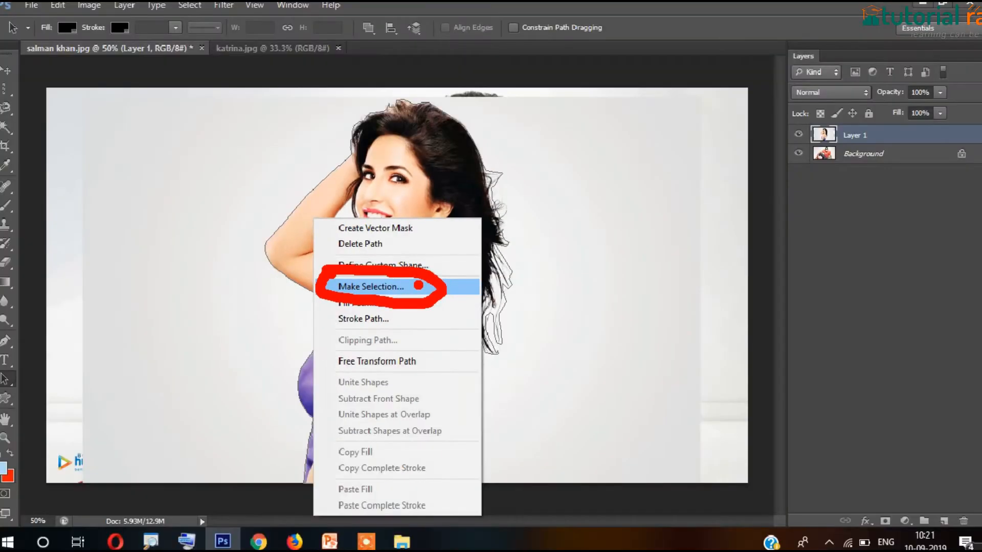
click(381, 291)
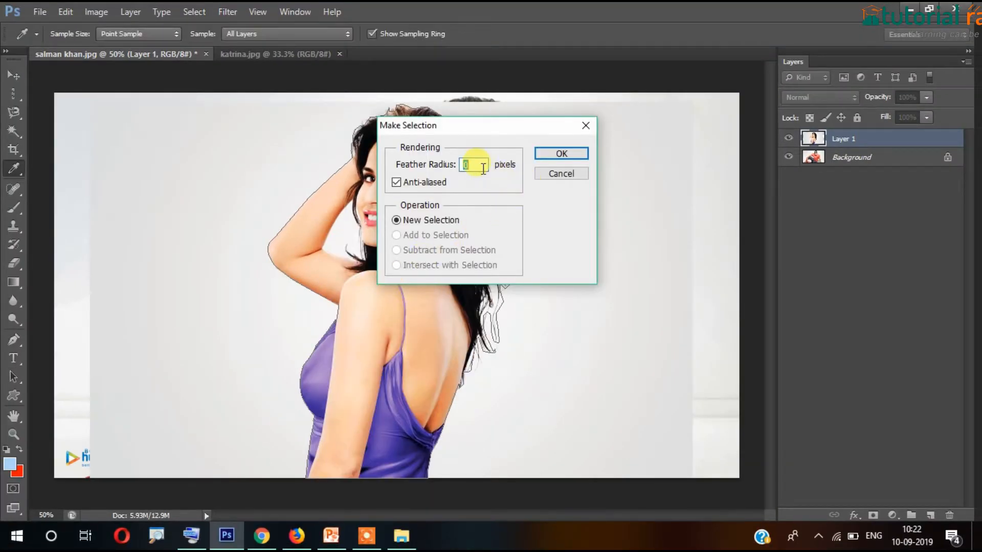
drag(484, 167, 453, 171)
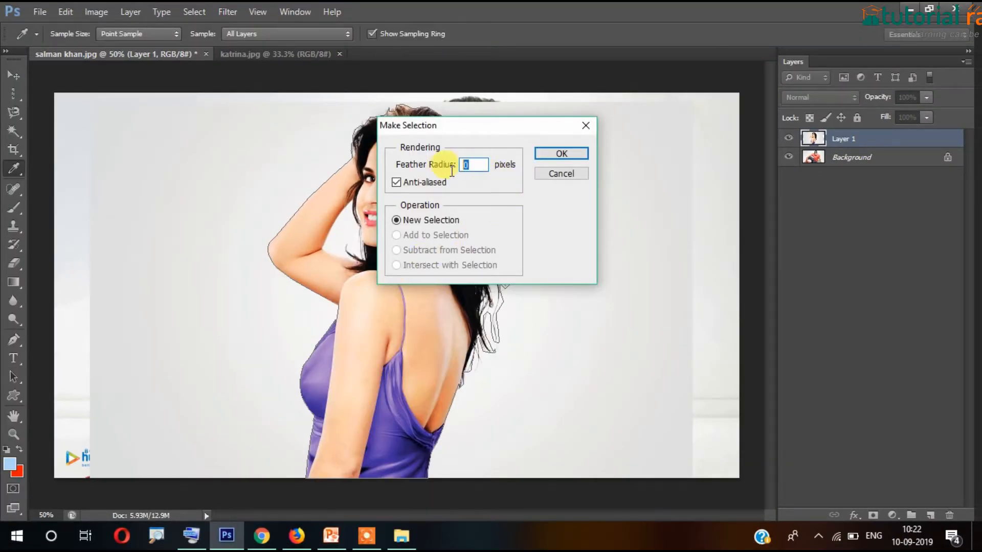
click(560, 155)
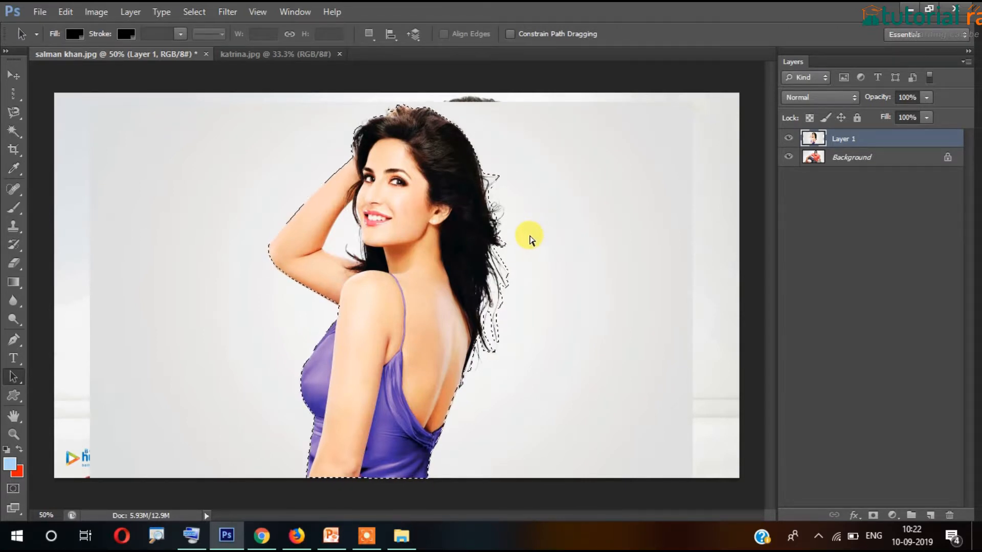
key(ctrl+minus)
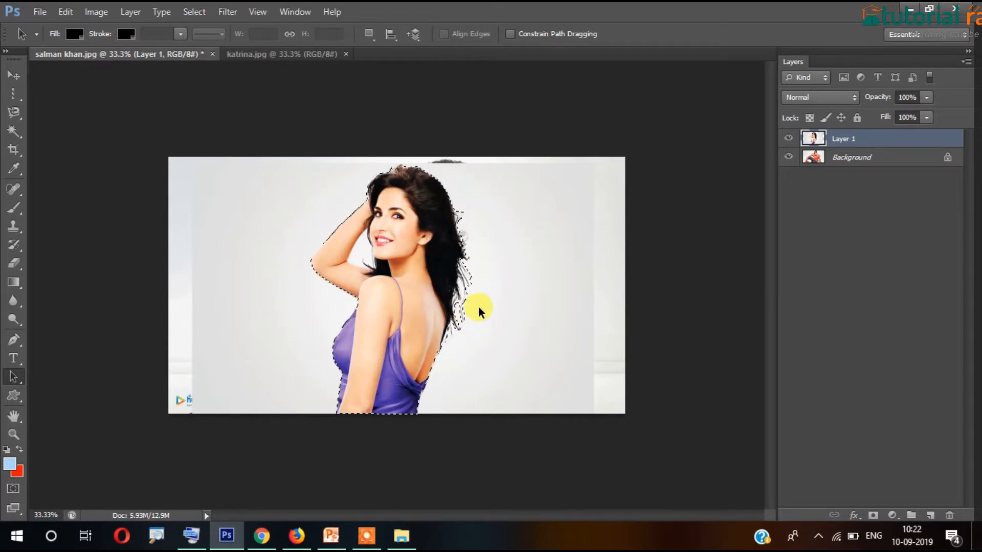
key(ctrl+minus)
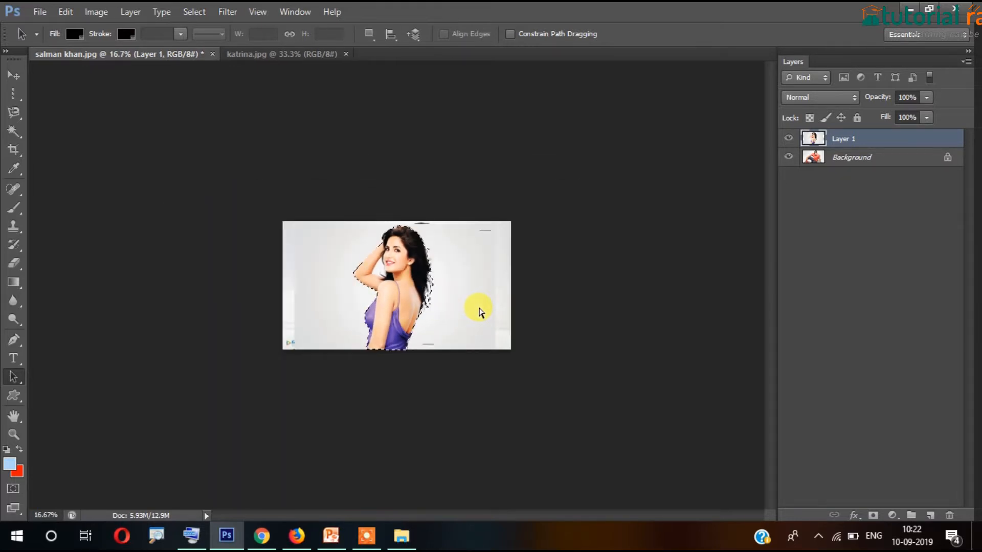
key(ctrl+plus)
key(ctrl+plus)
key(ctrl+plus)
key(ctrl+plus)
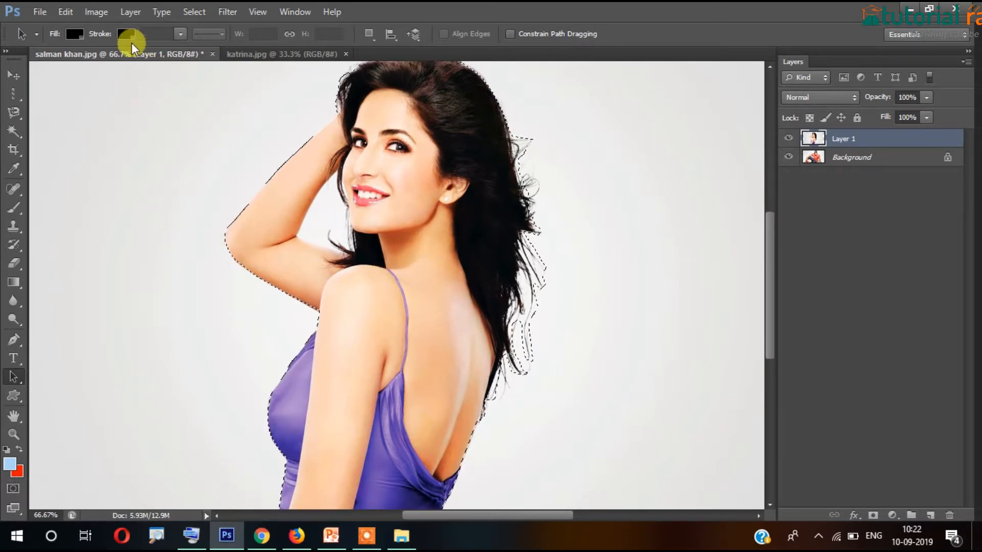
Try to invert the selection around the woman
click(192, 13)
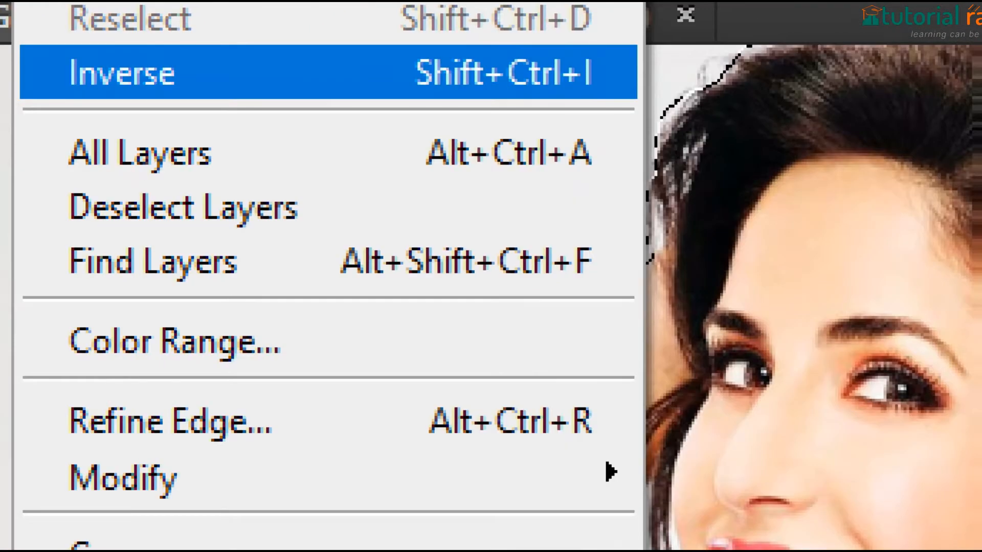
click(223, 72)
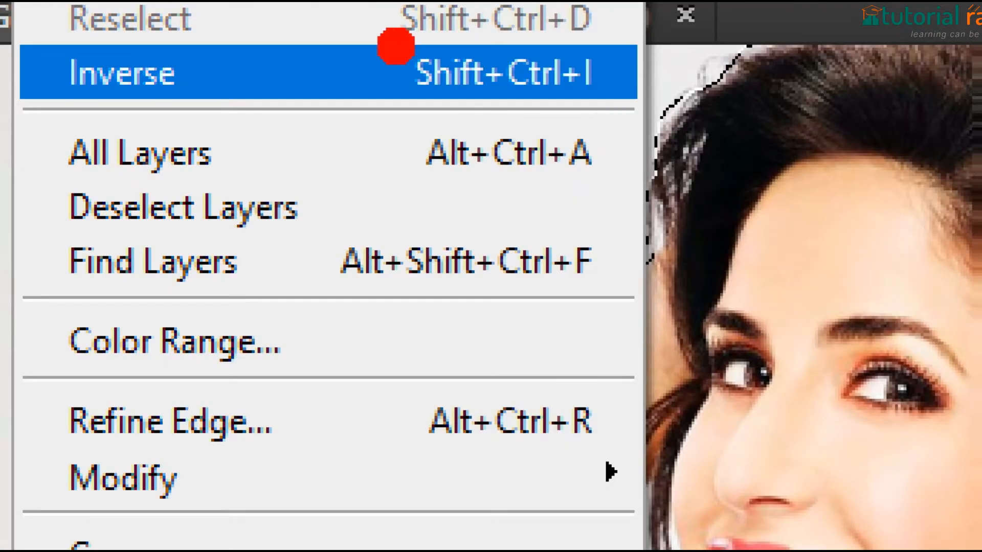
mouse_move(395, 46)
mouse_down()
mouse_move(478, 128)
mouse_move(637, 116)
mouse_move(647, 74)
mouse_move(596, 41)
mouse_move(451, 24)
mouse_move(394, 23)
mouse_up()
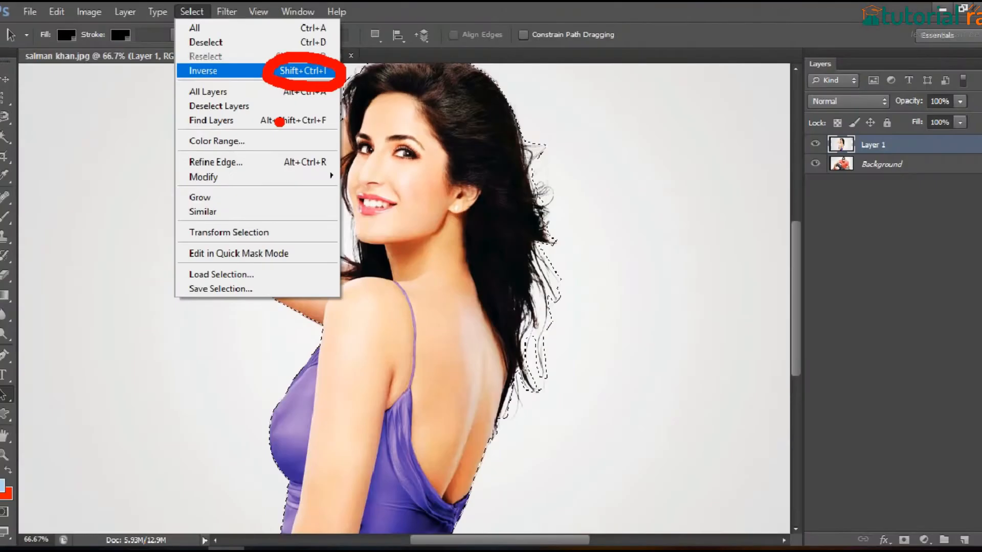
click(217, 67)
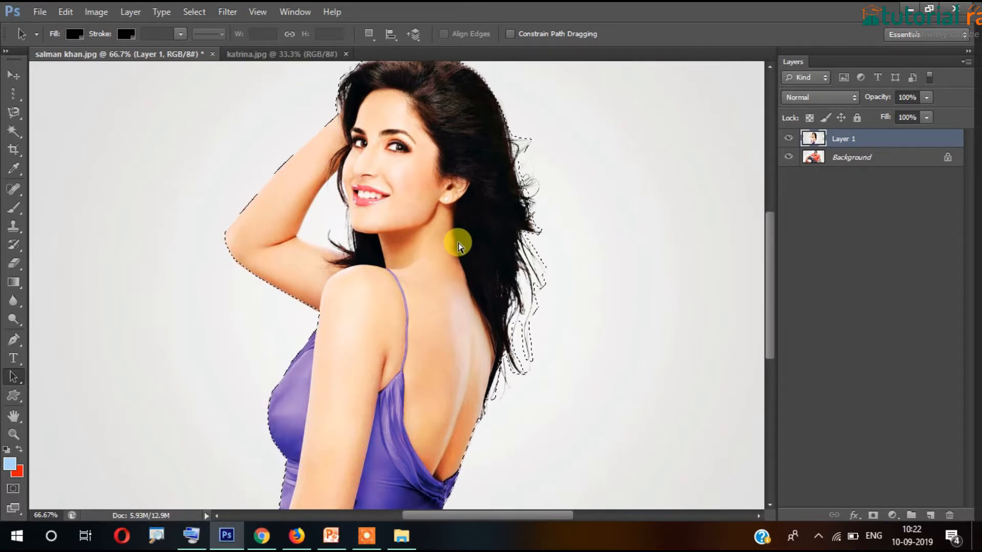
key(ctrl+minus)
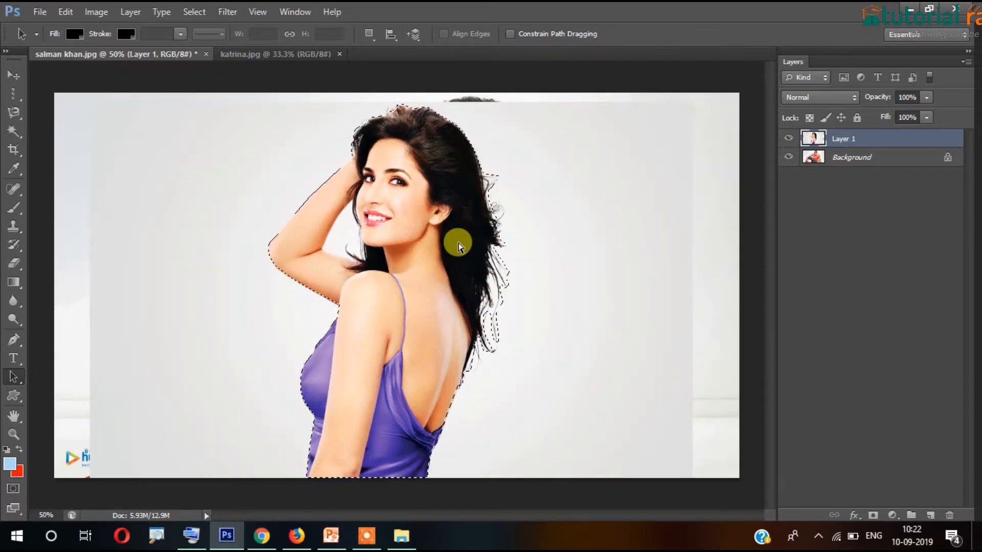
Delete the contents of the selection around the woman on Layer 1 and undo the deletion
click(191, 535)
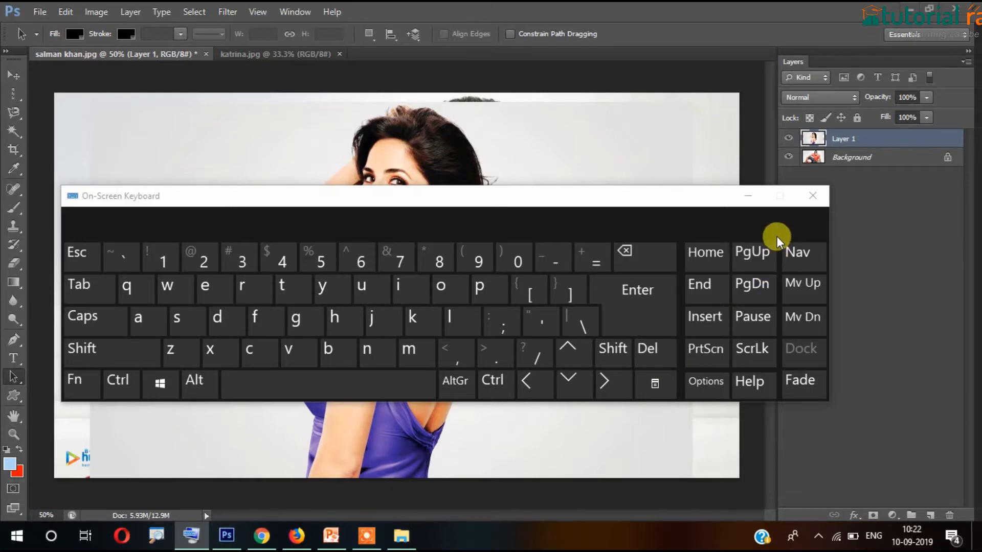
click(750, 198)
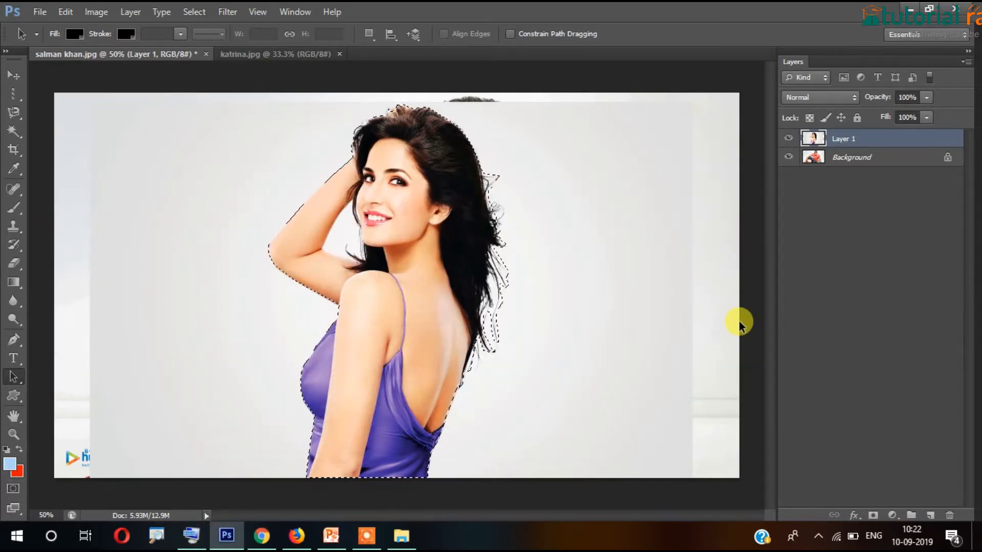
key(Delete)
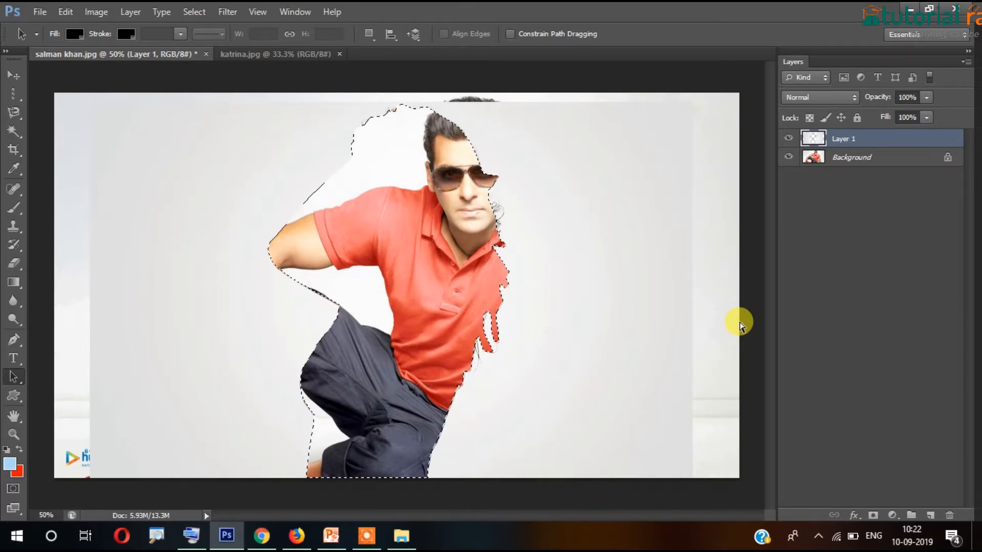
key(ctrl+z)
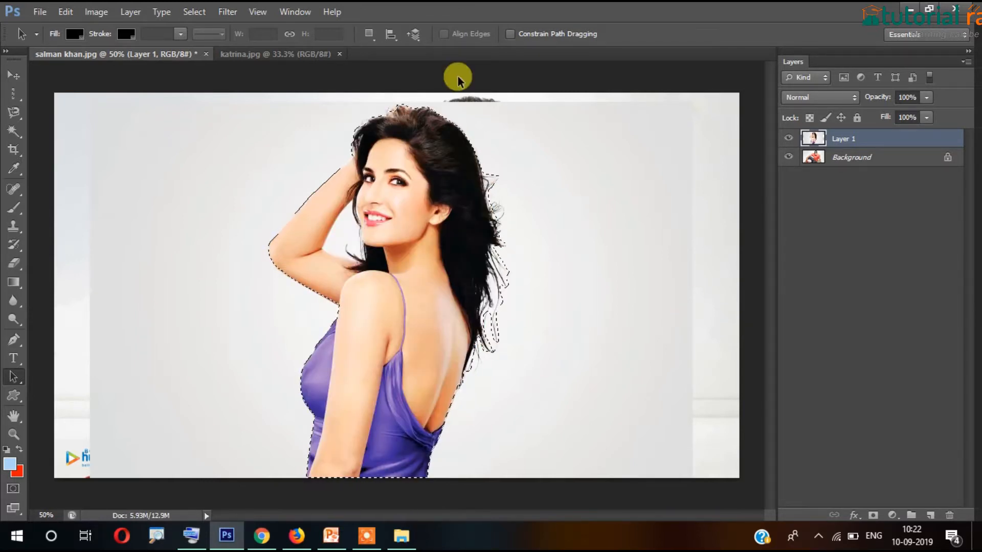
Invert the selection around the woman and delete the grey background on Layer 1
click(196, 13)
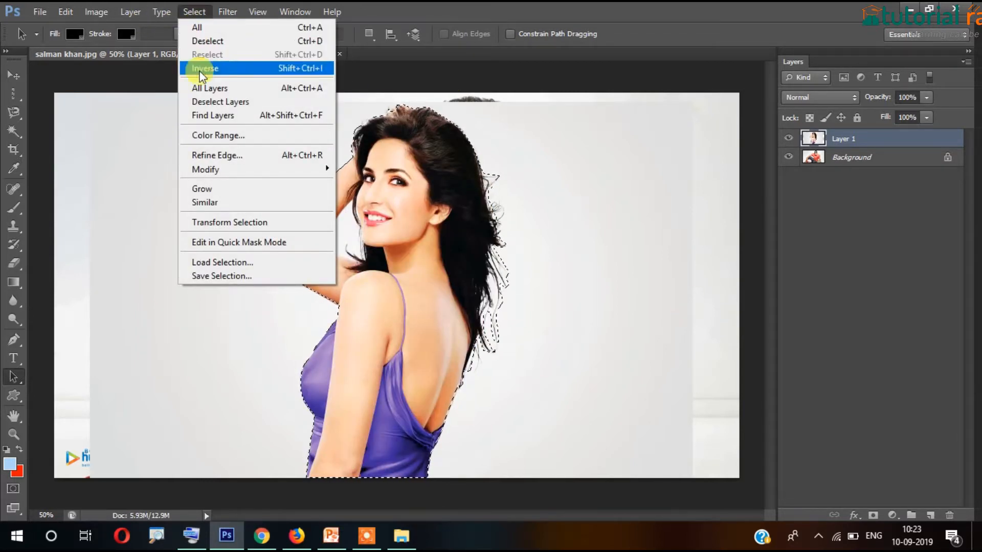
click(230, 68)
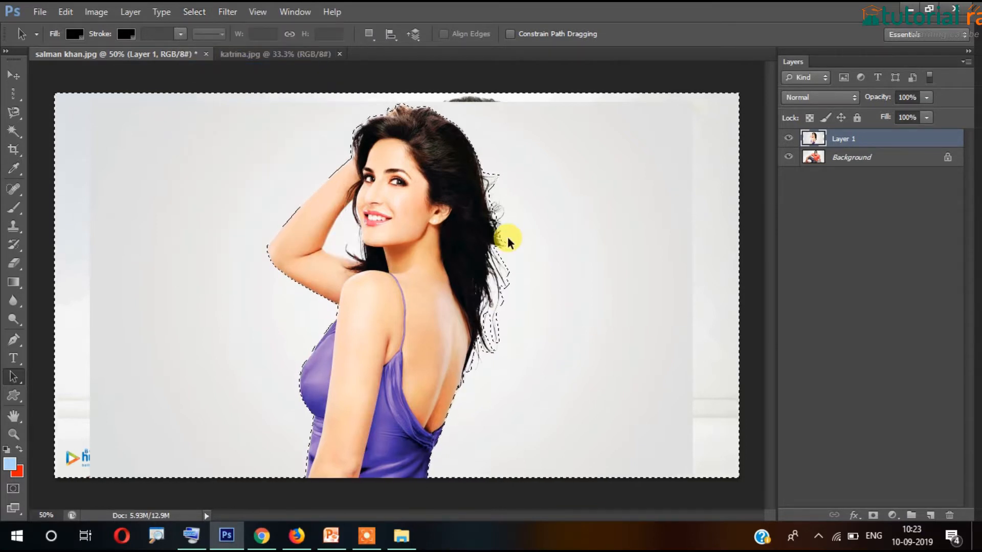
key(Delete)
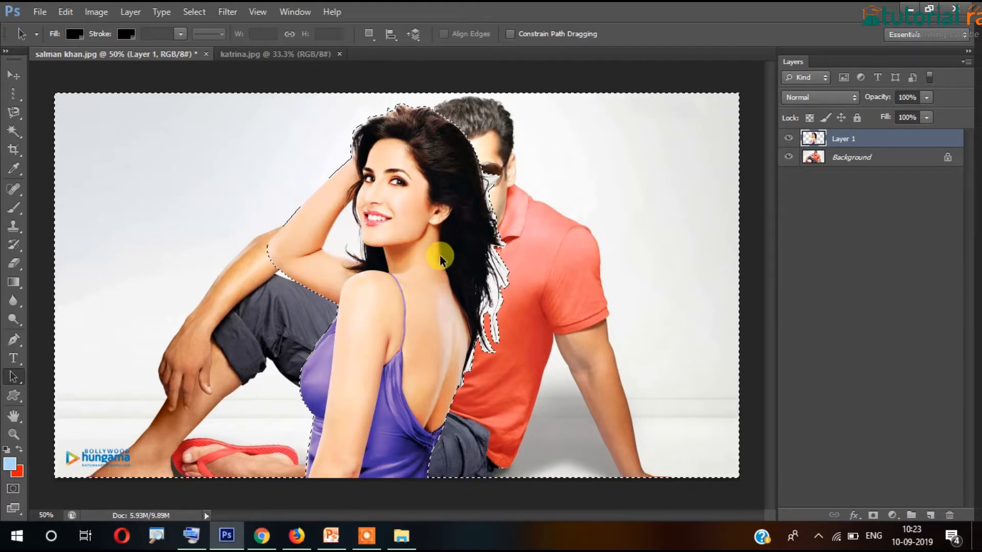
Deselect everything and move the cut-out woman to the left of the man so his face and torso are uncovered
click(19, 76)
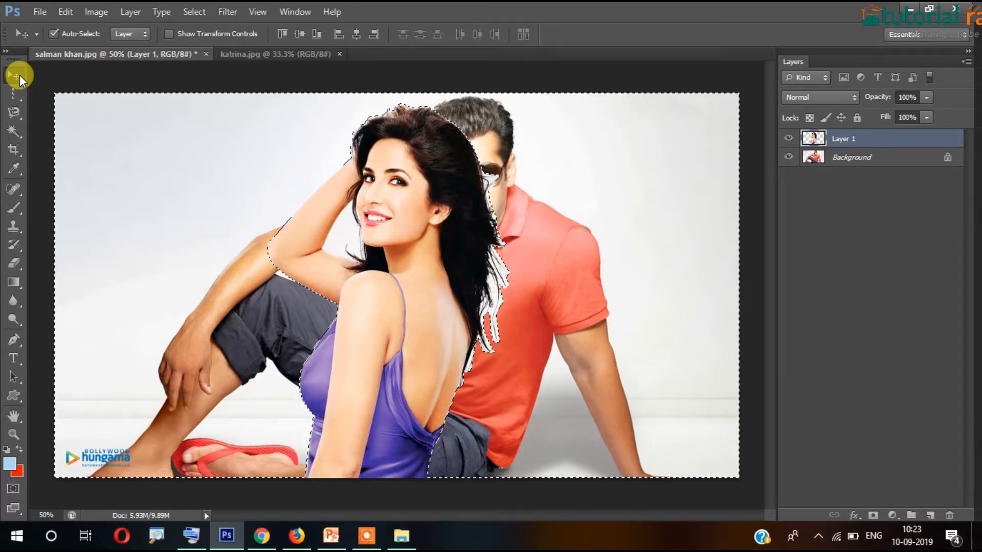
key(ctrl+d)
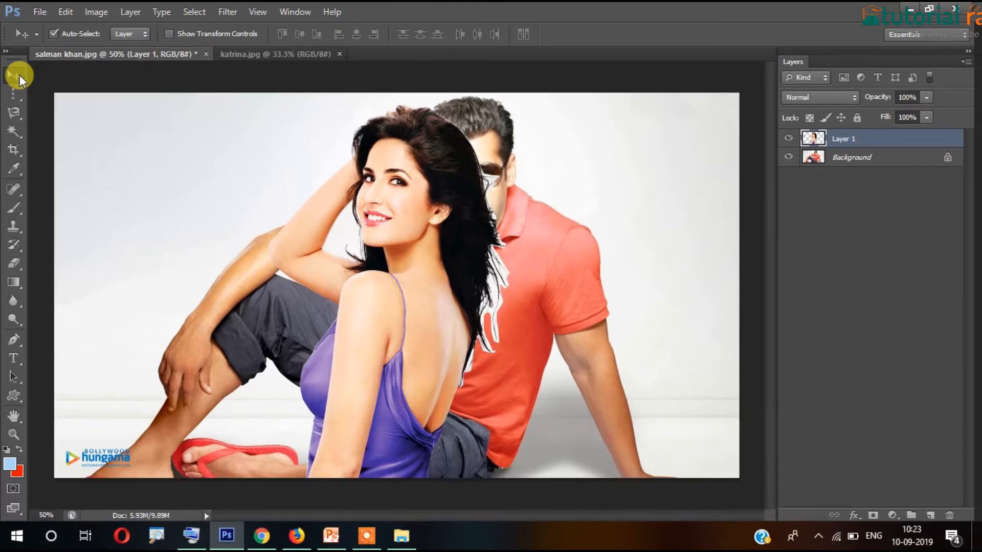
drag(376, 211, 344, 267)
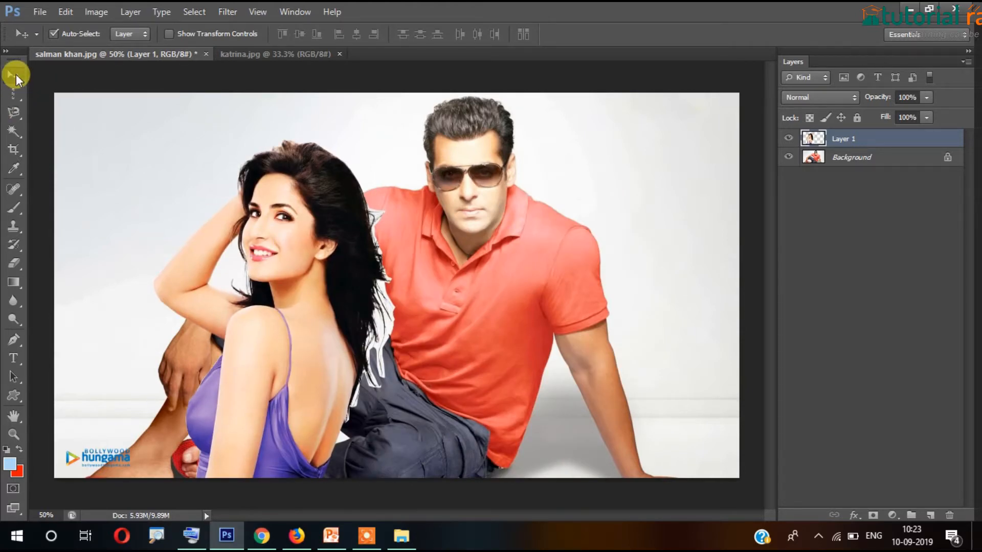
drag(239, 190, 207, 229)
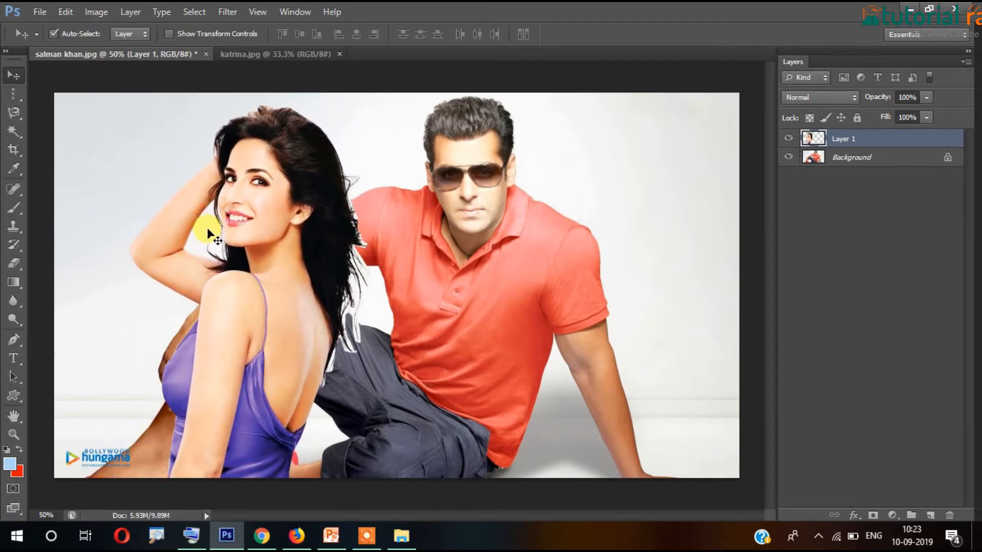
Start a Pen tool path in the gap between face and raised arm, tracing the arm's inner edge down from the hair
key(ctrl+plus)
key(ctrl+plus)
key(ctrl+plus)
key(ctrl+plus)
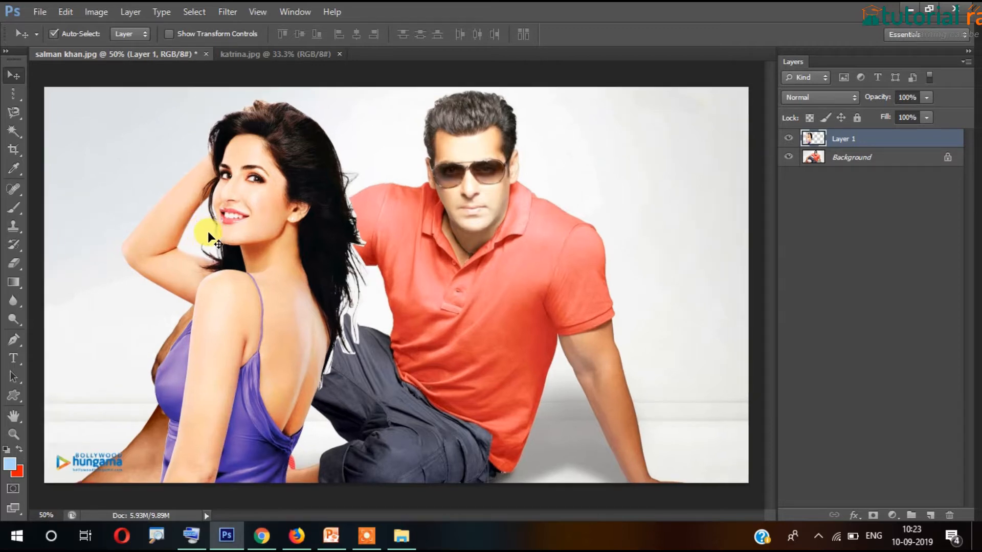
key(space)
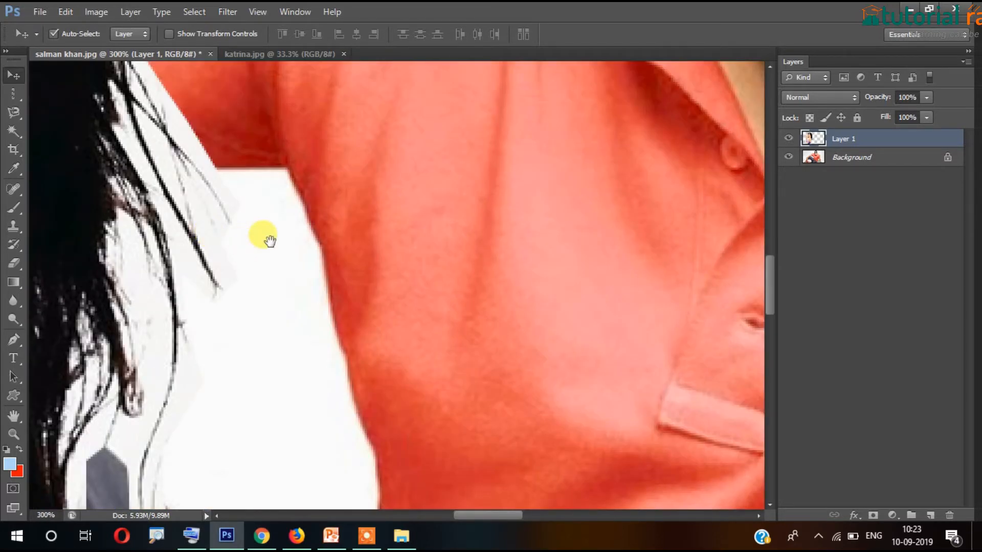
drag(82, 151, 467, 322)
drag(197, 234, 599, 287)
drag(93, 326, 253, 411)
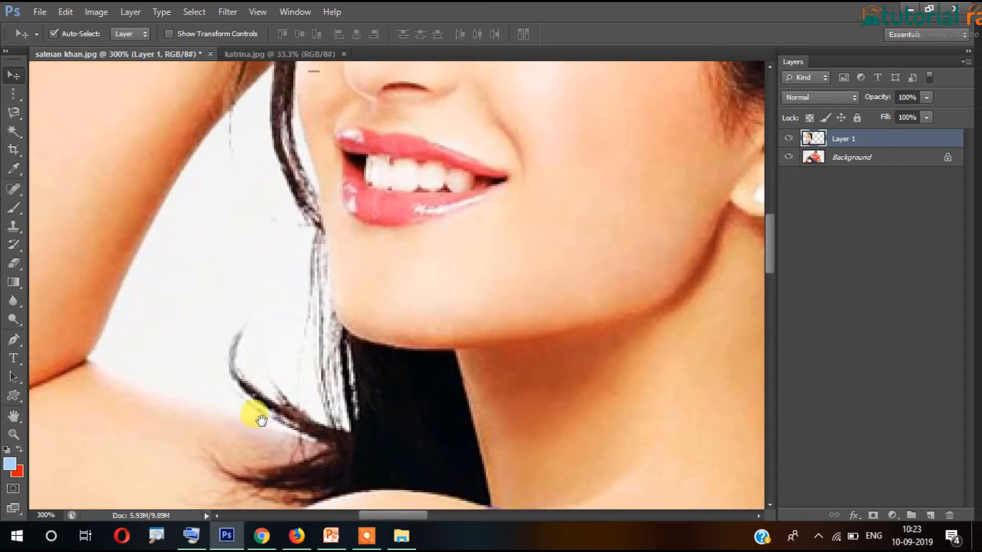
drag(253, 230, 226, 313)
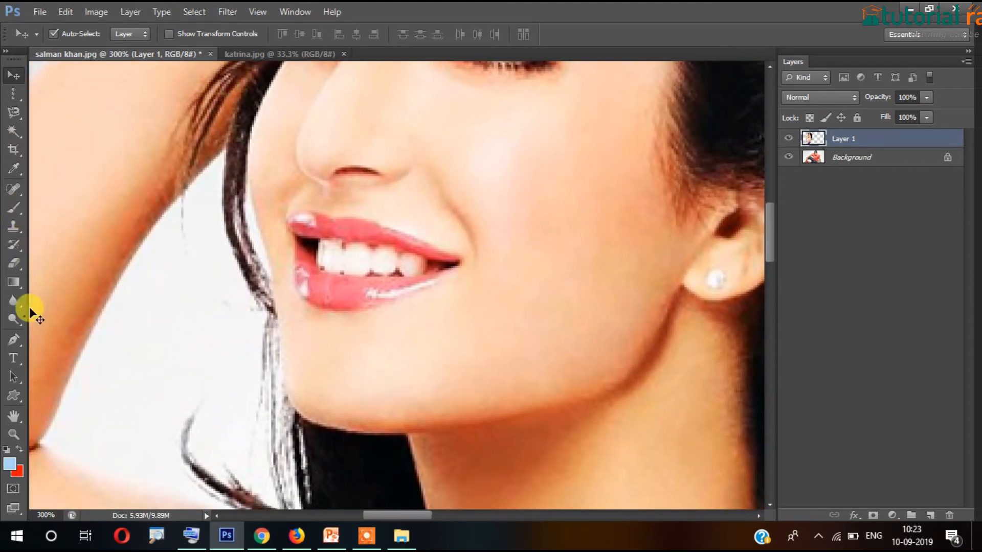
click(13, 339)
click(226, 156)
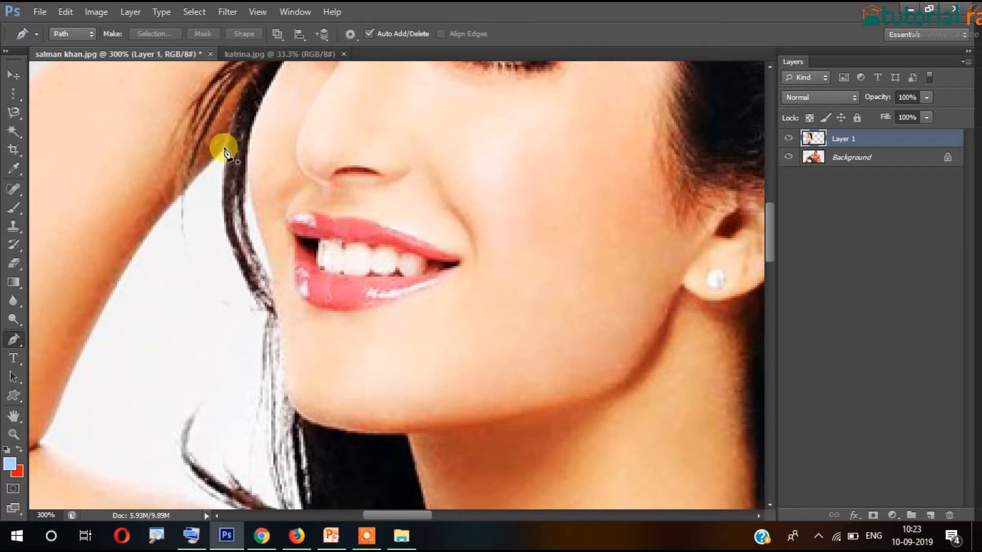
click(225, 149)
click(205, 166)
click(180, 194)
click(151, 231)
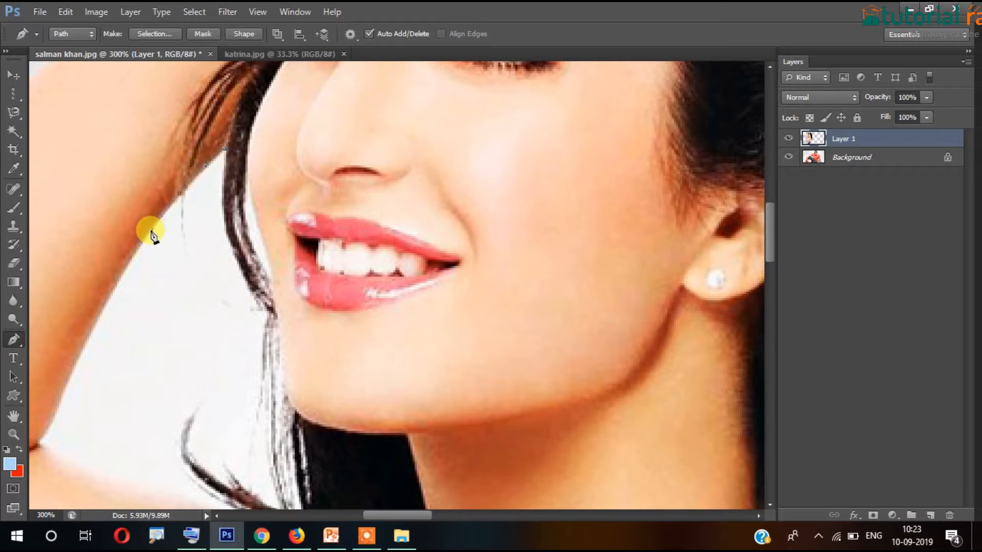
Continue the path down the inner edge of the woman's raised arm to the elbow crease
drag(167, 305, 263, 176)
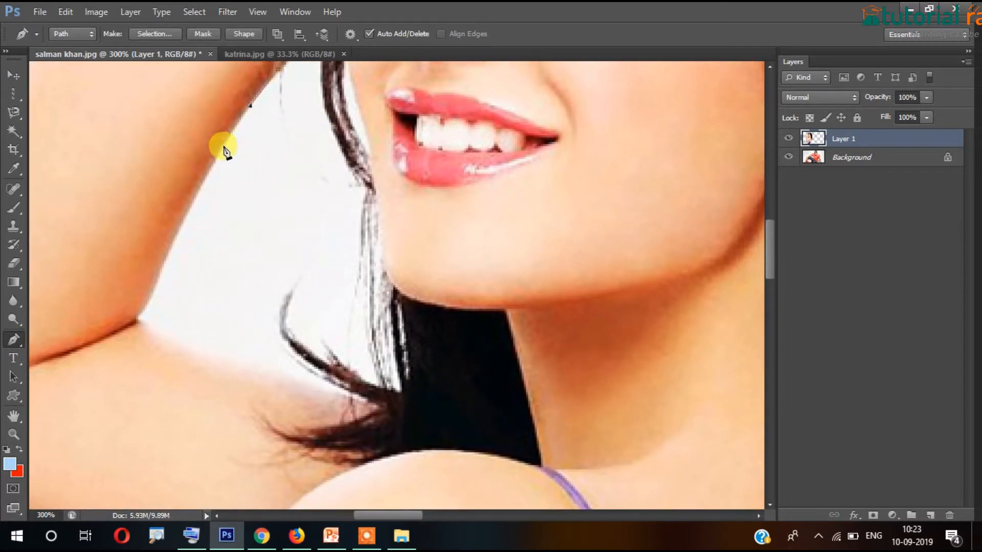
click(222, 144)
click(198, 189)
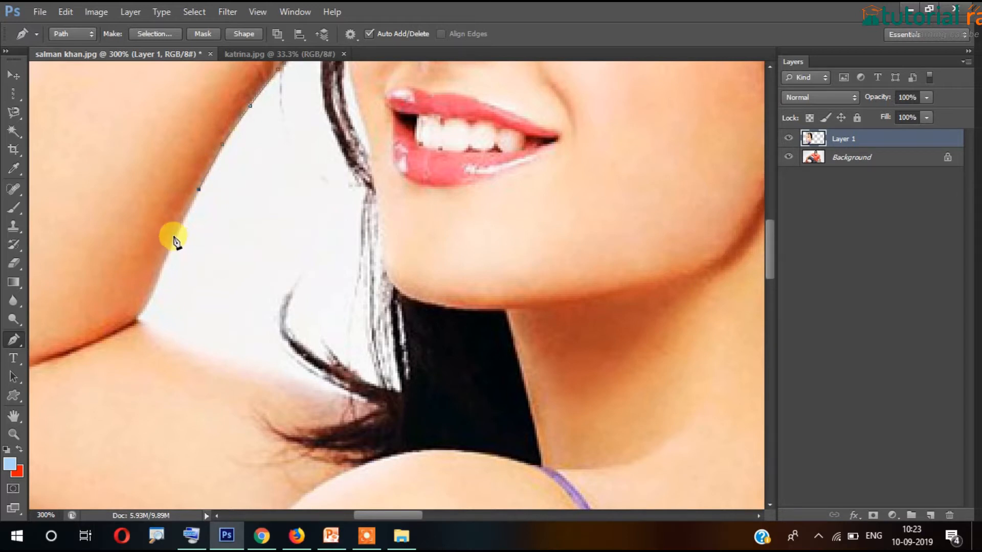
click(174, 236)
click(153, 277)
click(147, 305)
click(136, 318)
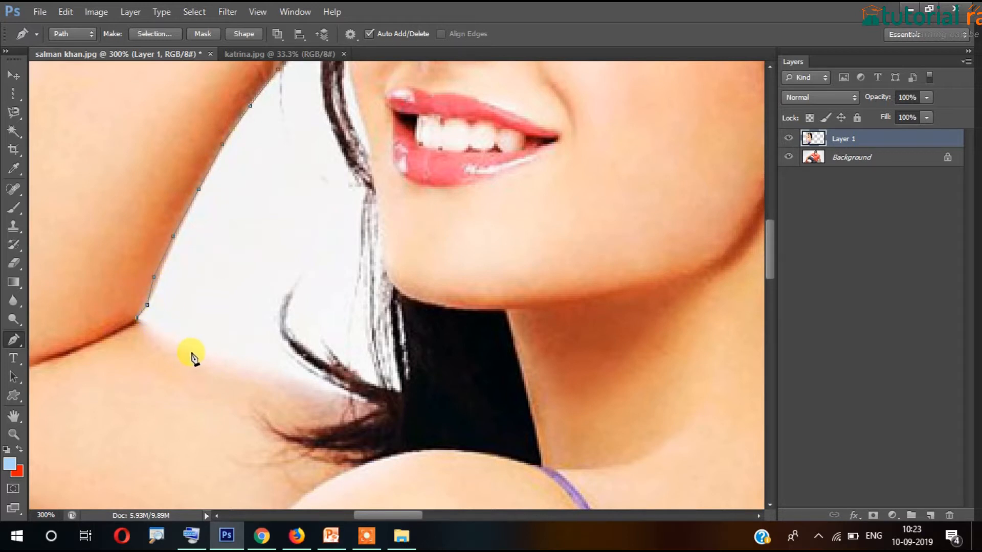
Extend the path from the elbow crease along the upper edge of the lower arm to the root of the curled hair strand
click(248, 376)
click(310, 389)
click(355, 403)
click(372, 402)
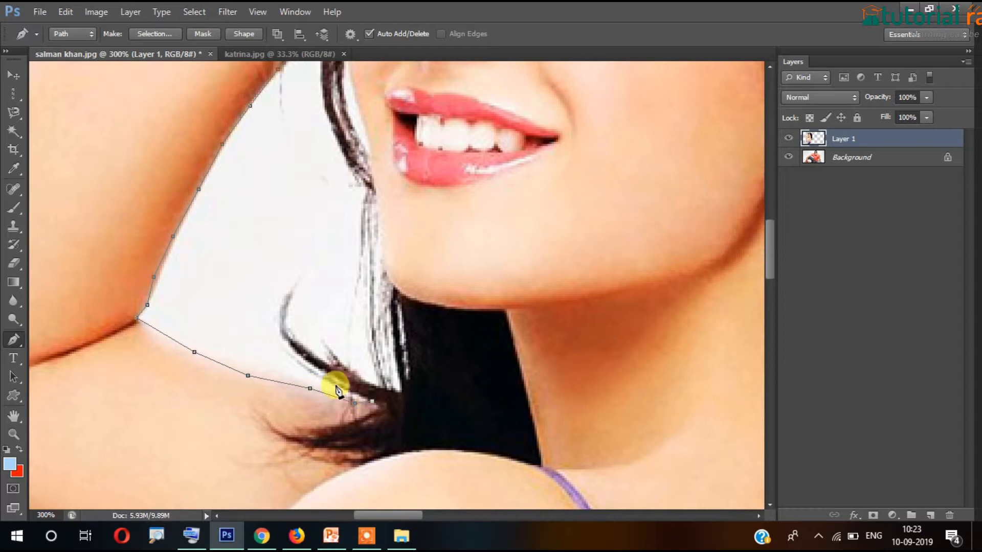
Trace the path around the curled hair strand, up its outer side to the tip and back down its inner side
click(304, 361)
click(285, 337)
click(277, 314)
click(284, 296)
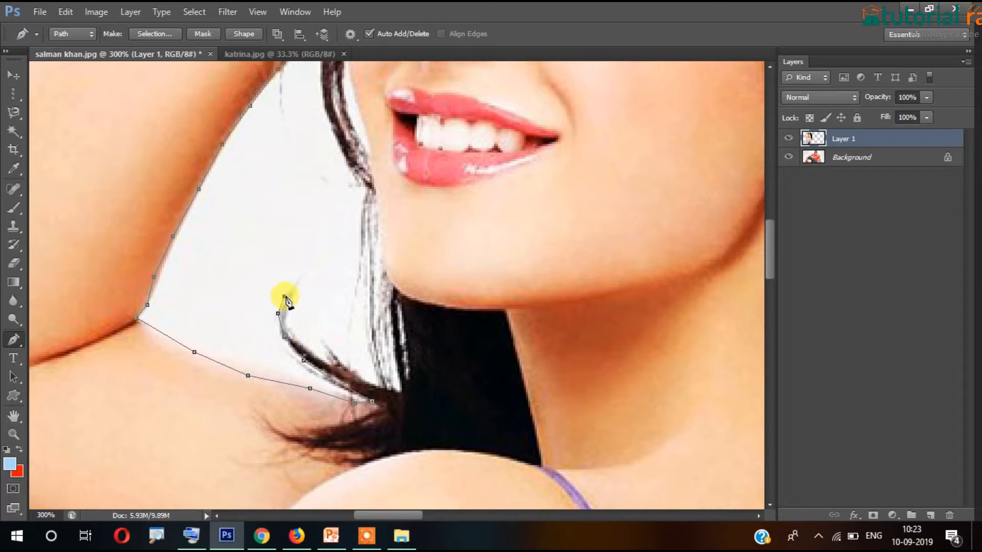
click(290, 289)
click(289, 313)
click(293, 332)
click(304, 346)
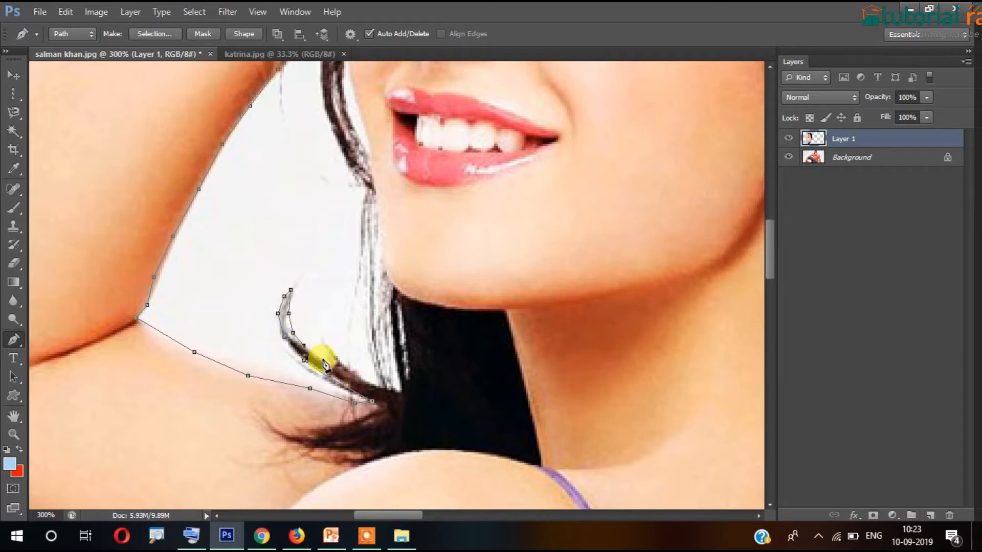
click(325, 349)
click(334, 350)
click(343, 363)
click(368, 383)
Trace the path up the hair beside the chin and cheek and close it at its starting point
click(380, 371)
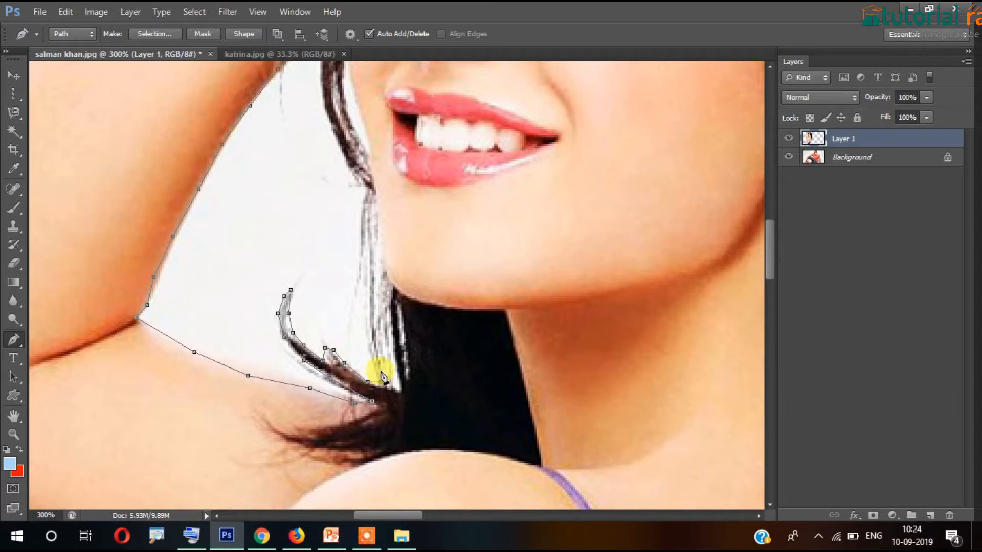
drag(368, 334, 362, 288)
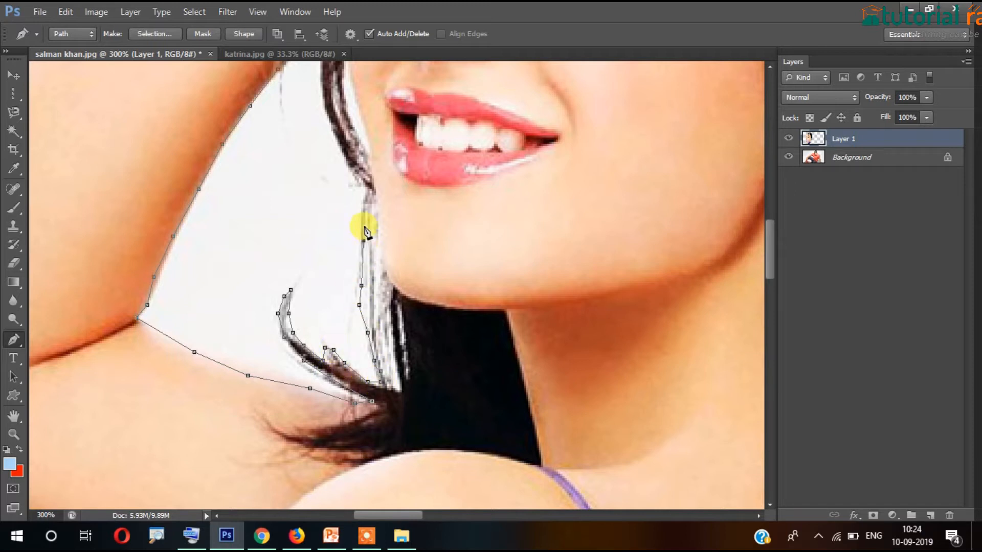
scroll(336, 210, up, 3)
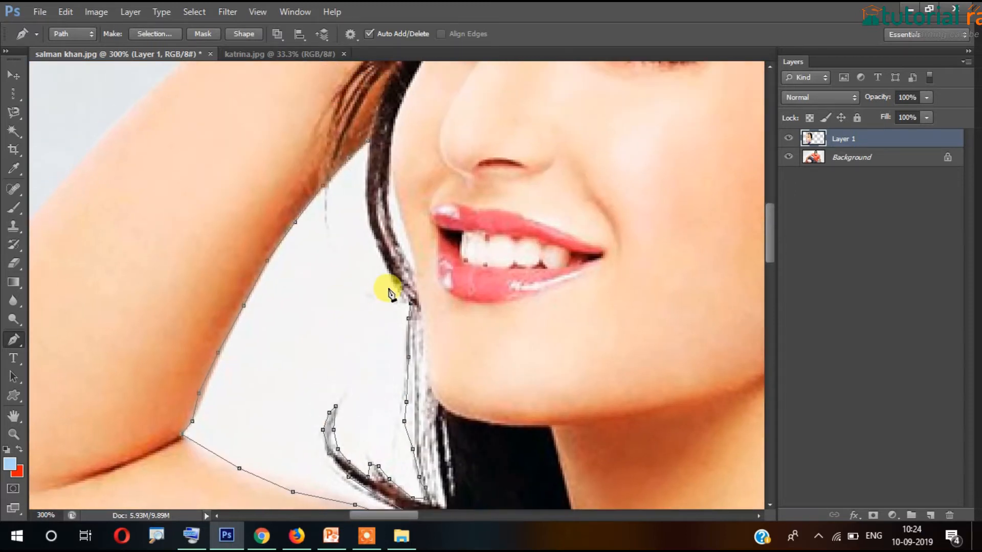
click(391, 284)
click(368, 239)
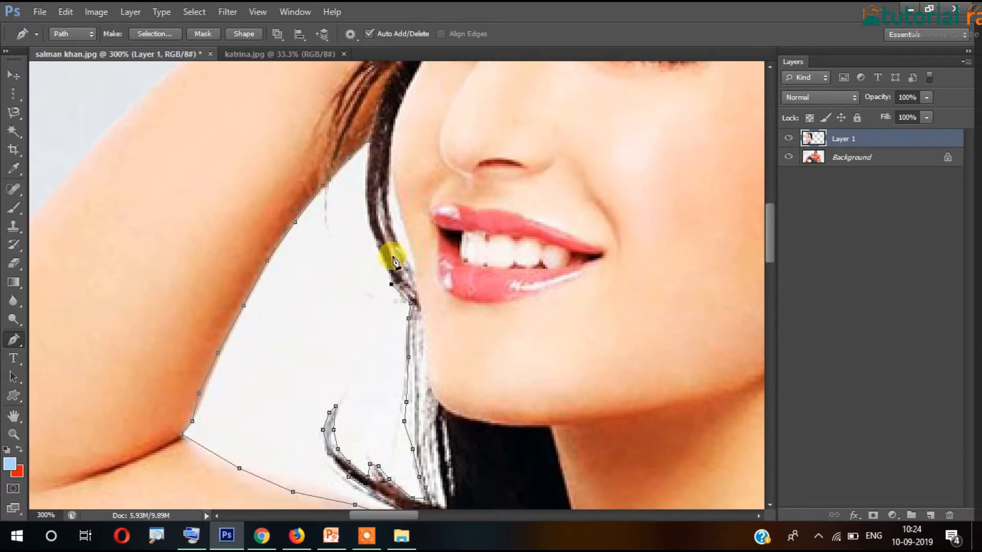
click(381, 251)
click(366, 200)
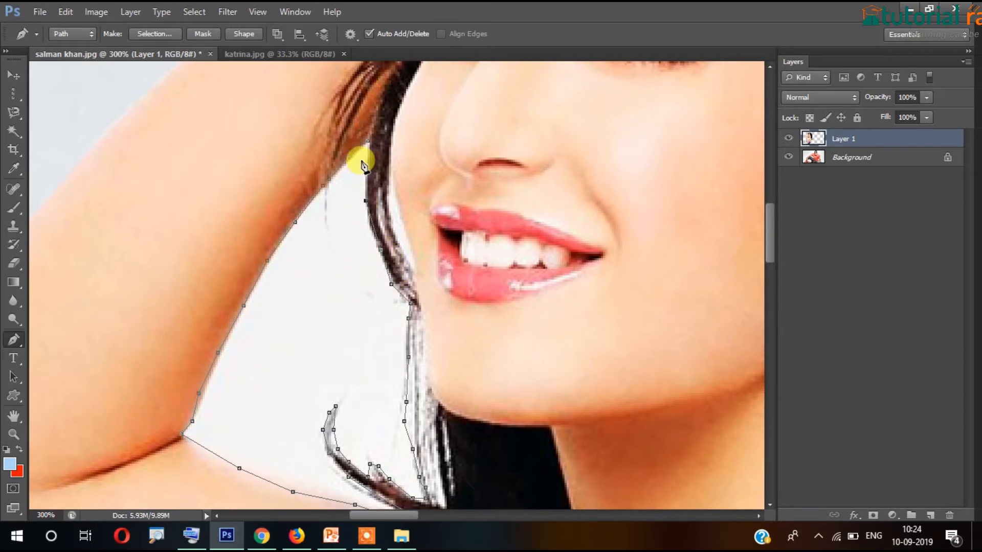
click(367, 141)
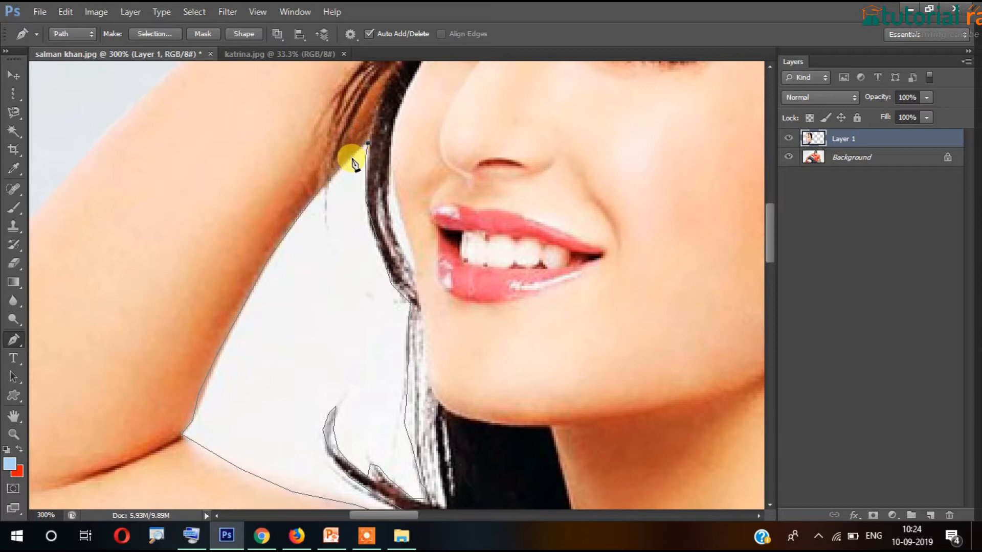
Try to make a selection from the path between the raised arm and the face
click(350, 158)
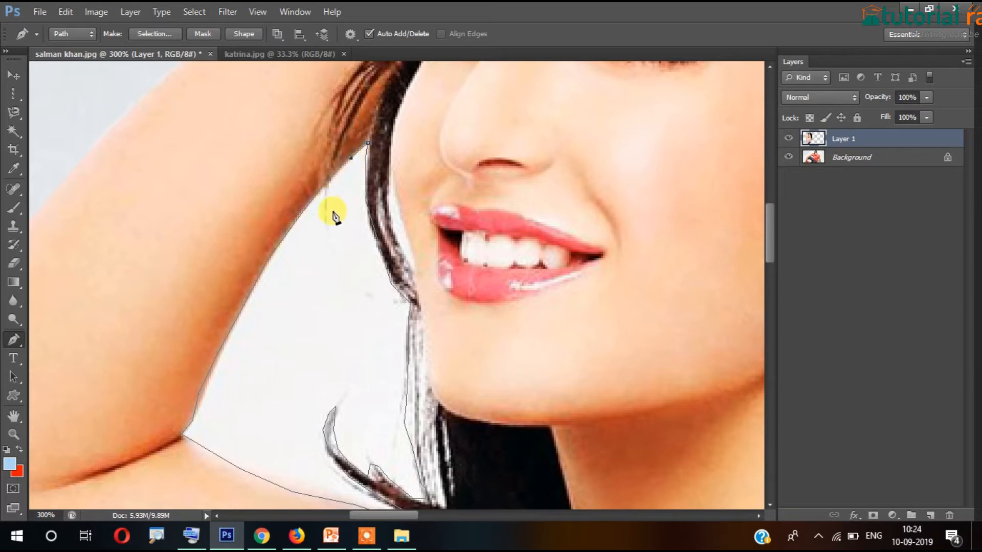
scroll(329, 214, down, 2)
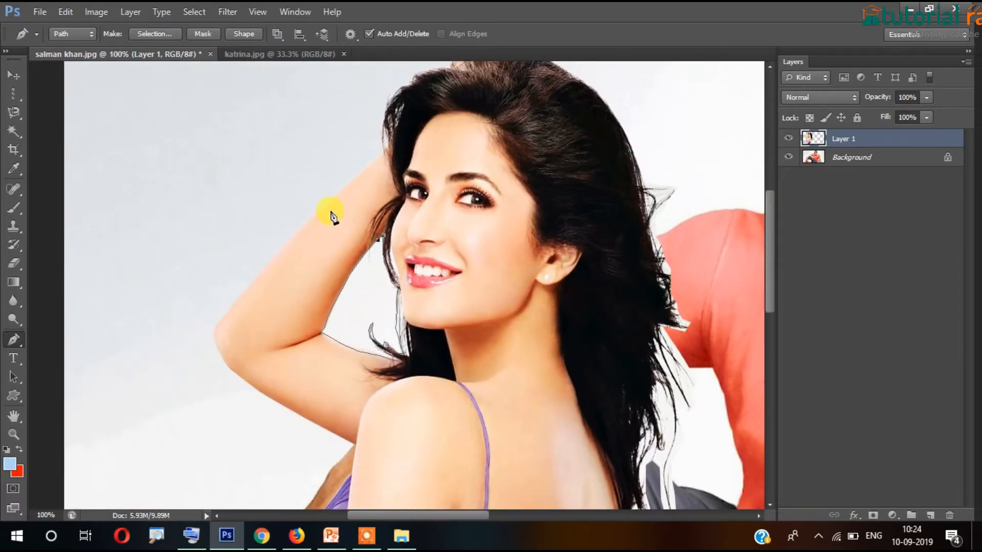
right_click(358, 285)
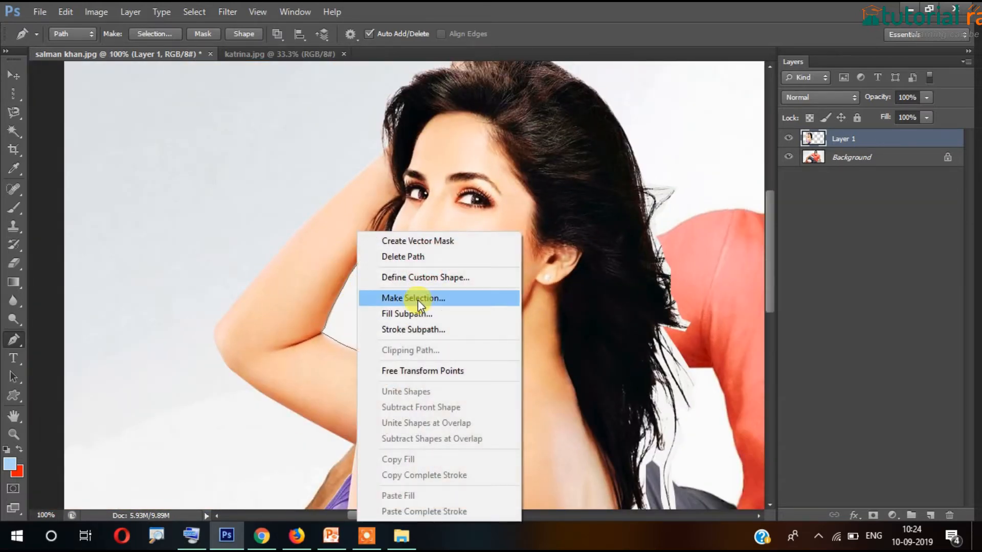
click(431, 294)
click(552, 156)
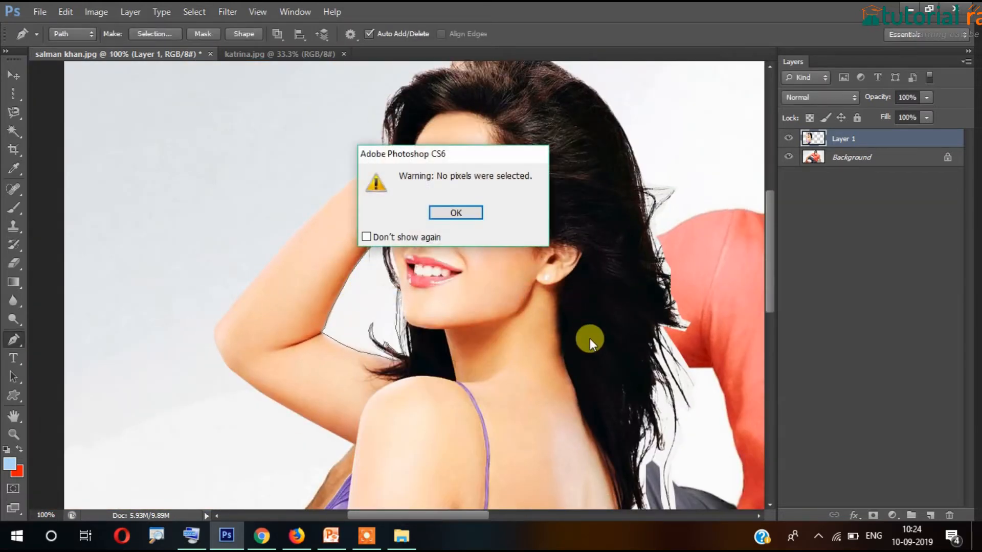
click(457, 213)
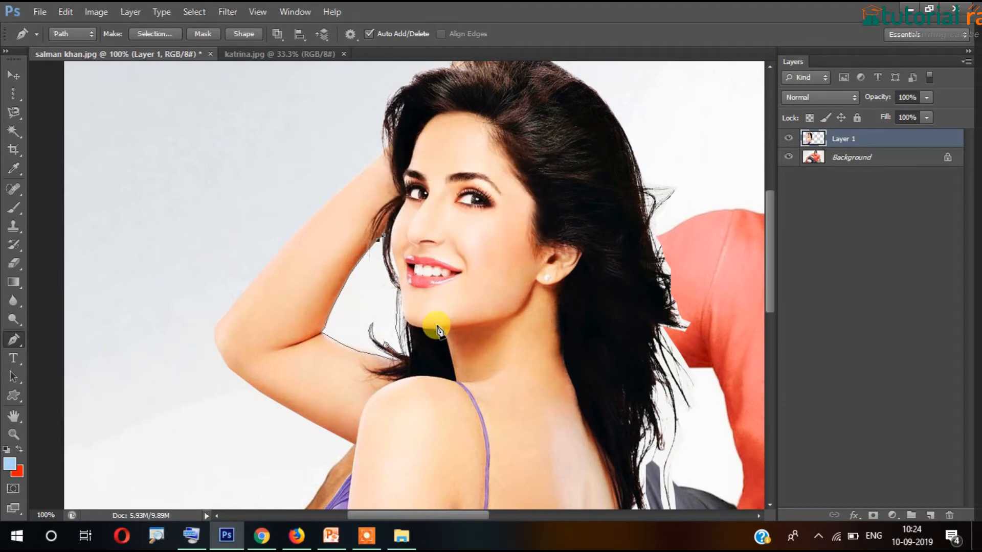
right_click(367, 309)
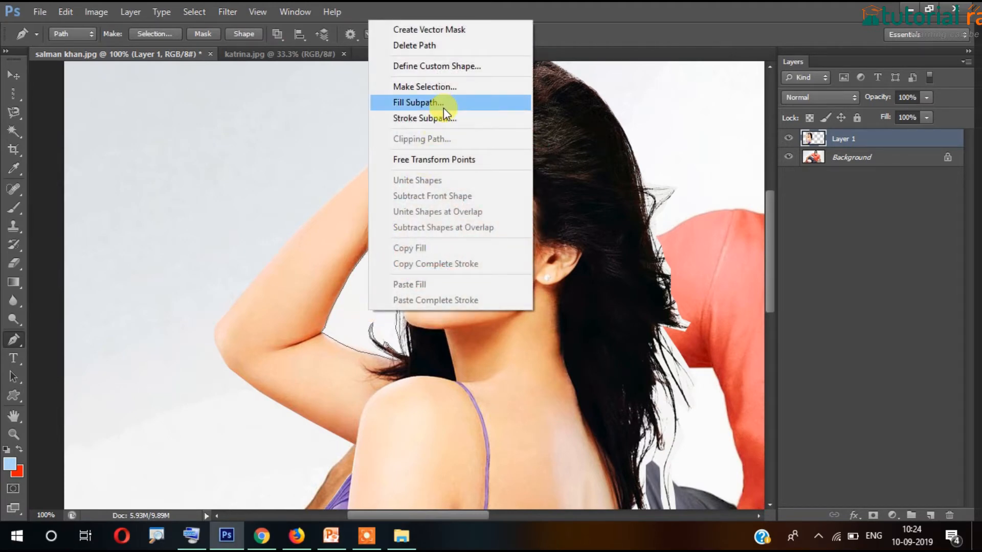
click(441, 87)
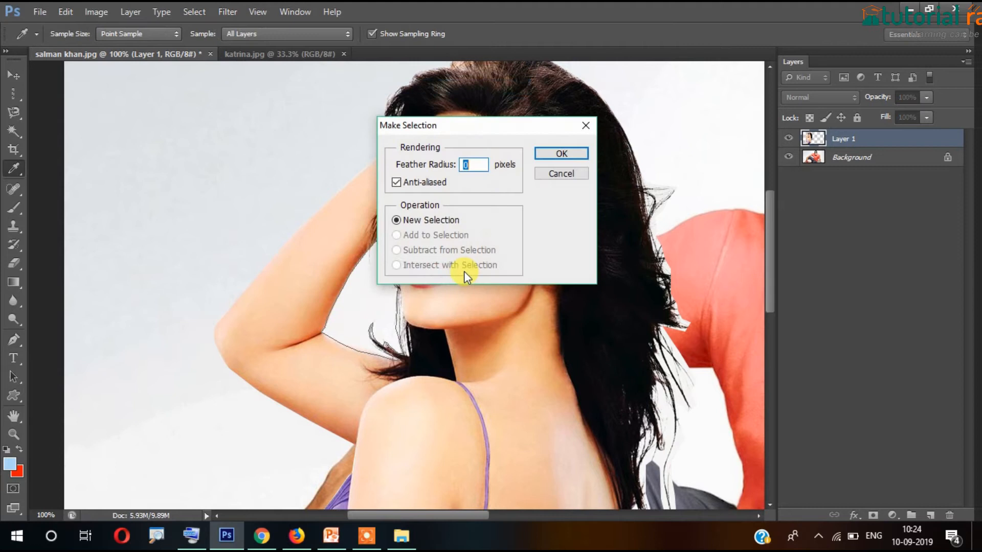
click(558, 174)
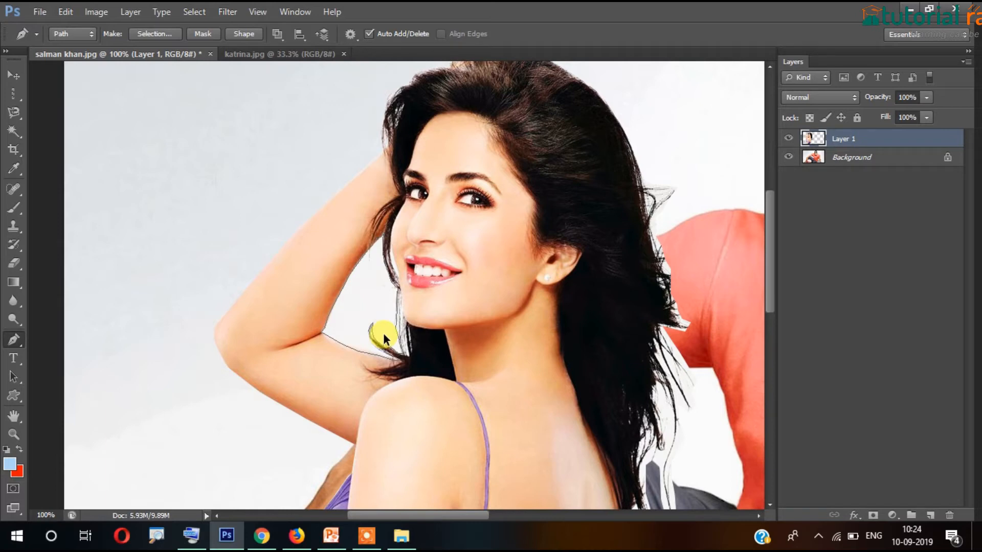
Select the whole closed path between the raised arm and the face and convert it into a selection
key(ctrl+plus)
key(ctrl+plus)
key(ctrl+plus)
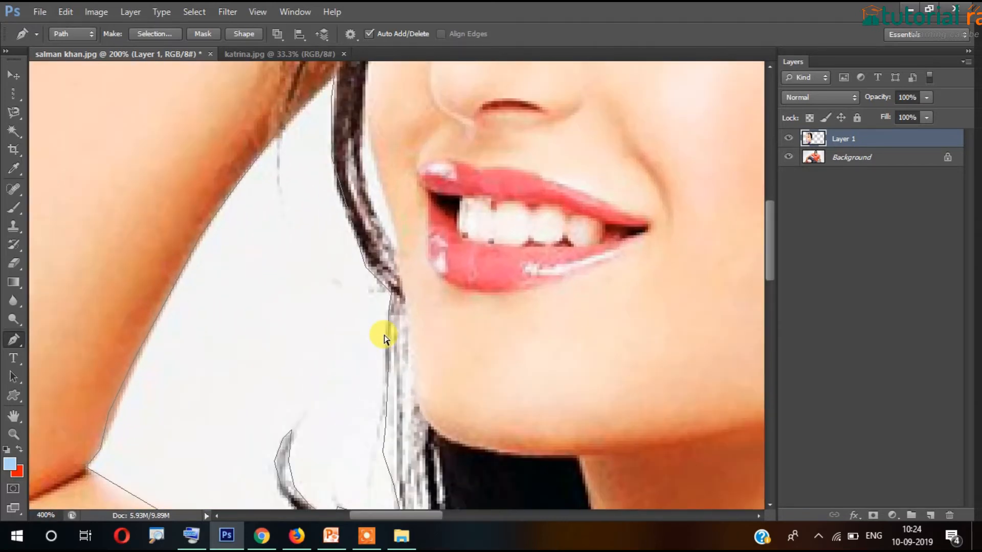
key(ctrl+plus)
key(ctrl+plus)
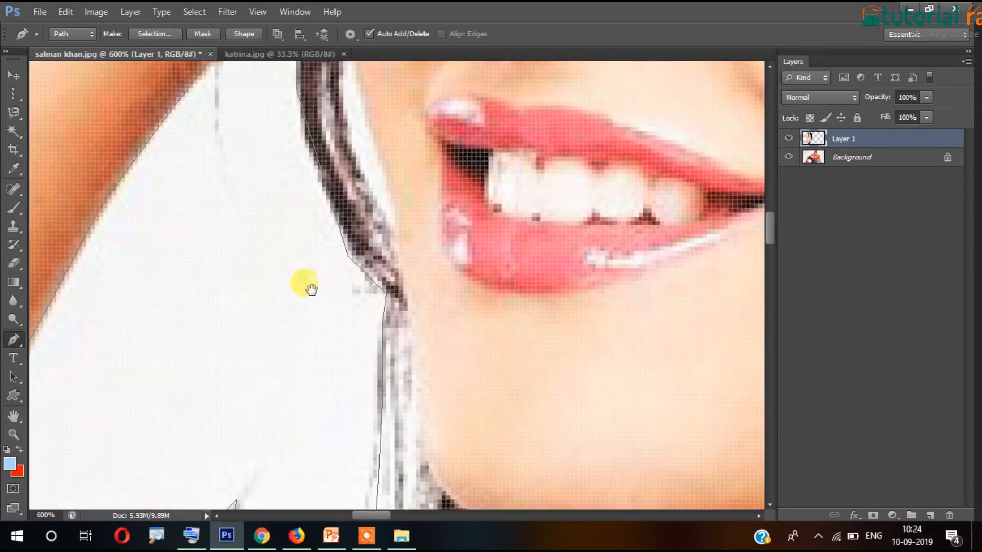
drag(250, 138, 376, 268)
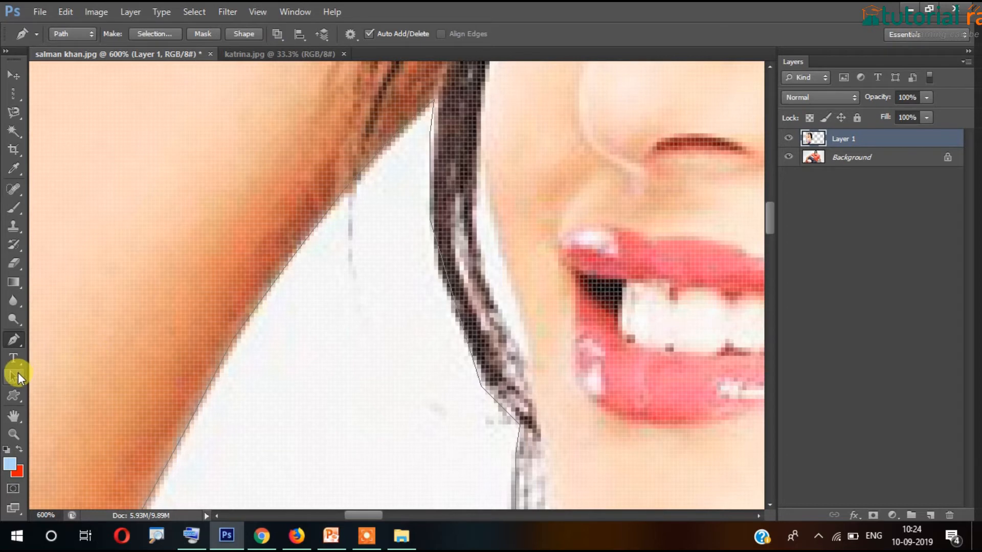
click(17, 374)
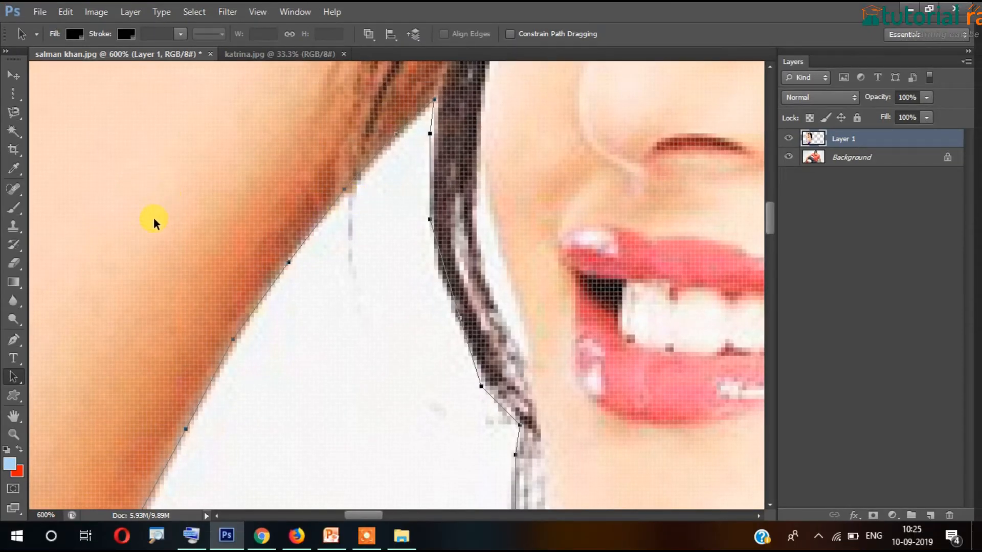
right_click(381, 221)
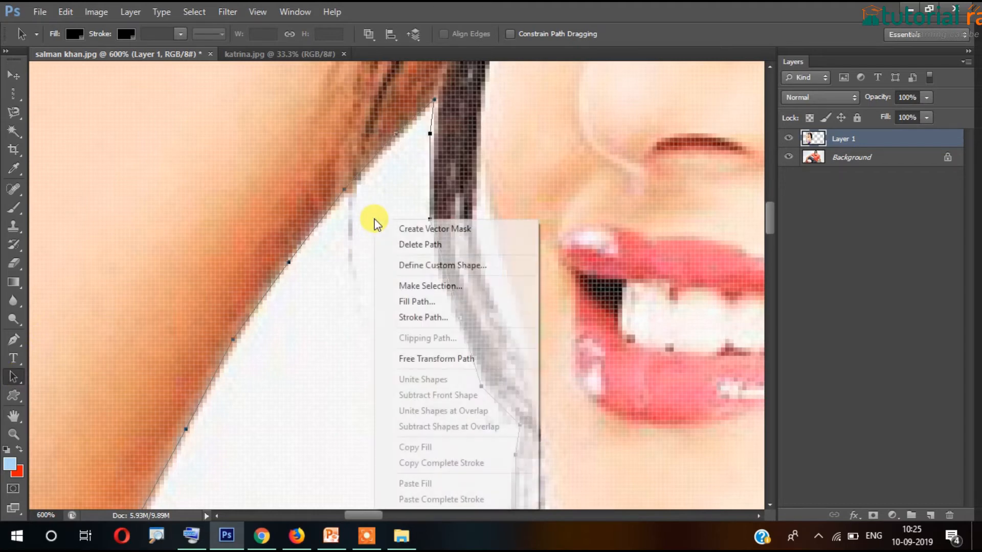
click(425, 283)
click(541, 160)
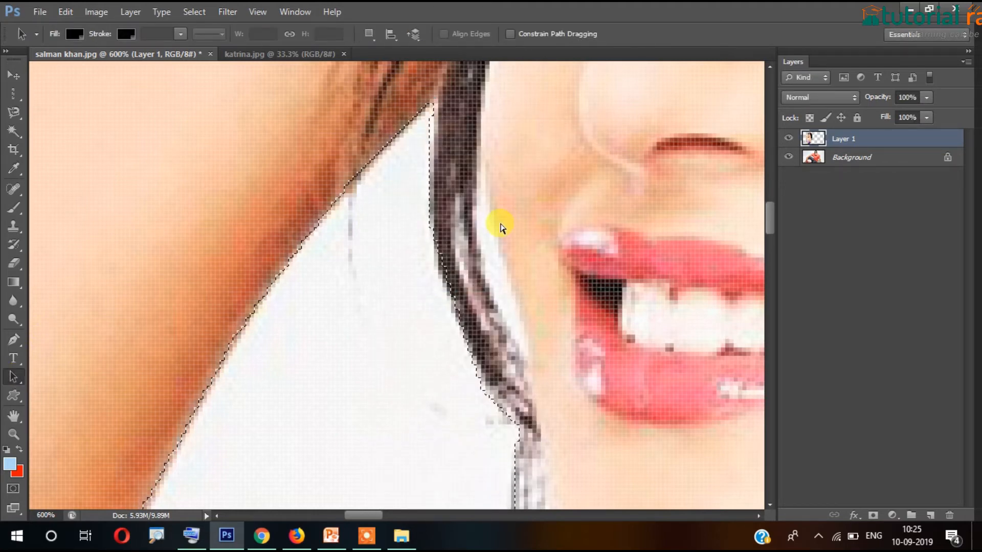
Delete the background inside the selected gap between the arm and the face on Layer 1 and deselect it
key(ctrl+minus)
key(ctrl+minus)
key(ctrl+minus)
key(ctrl+minus)
key(ctrl+minus)
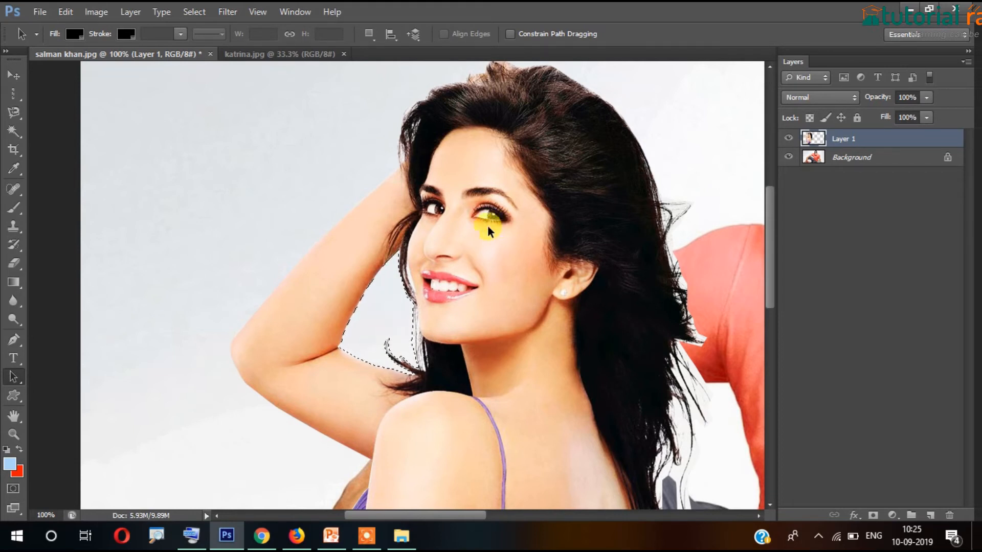
key(ctrl+d)
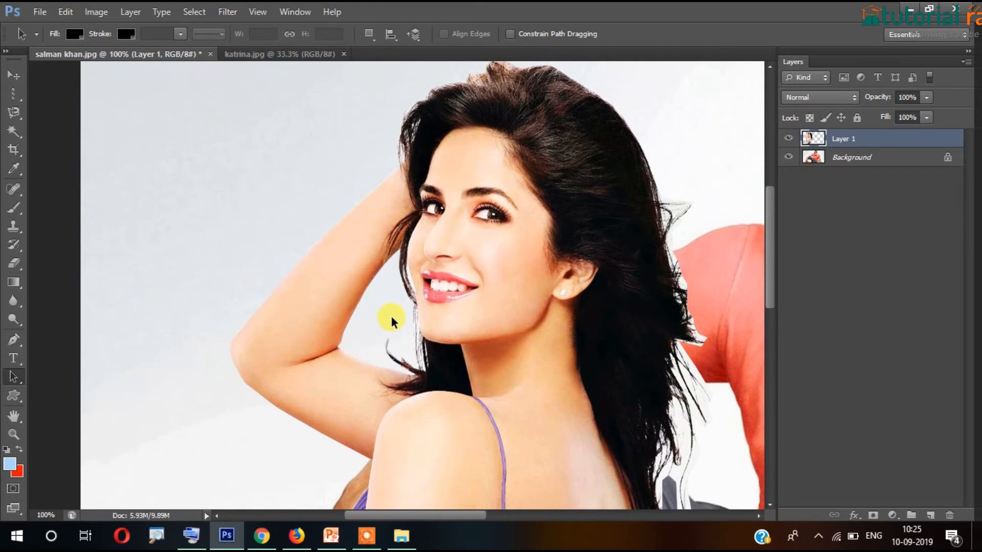
Move the cut-out woman right and slightly down so the man's arm shows through the cleared gap
click(14, 74)
drag(438, 281, 584, 314)
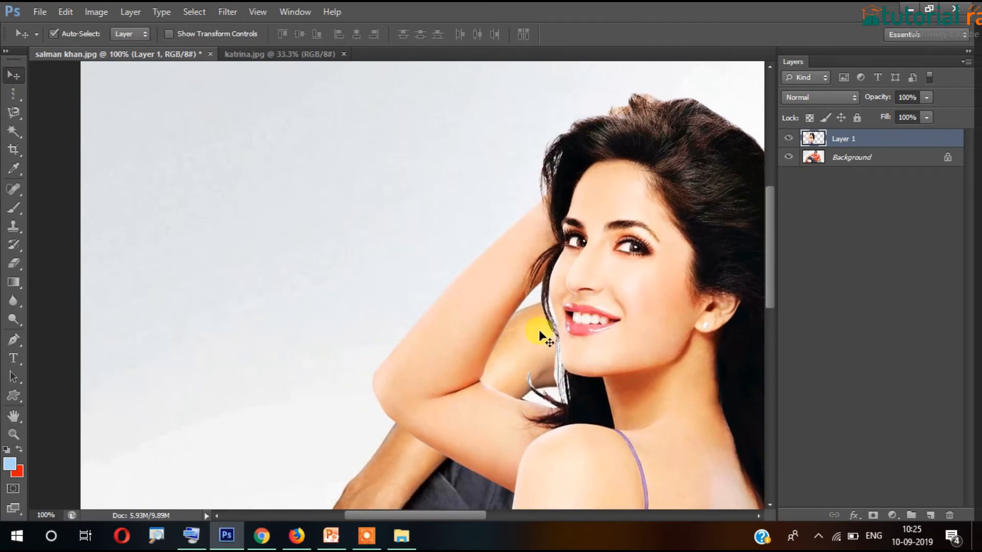
Draw a closed Pen Tool path around the white fringe above the pointed hair tuft, level with the ear, beside the red shirt
key(space)
drag(324, 272, 312, 193)
drag(425, 151, 247, 227)
key(space)
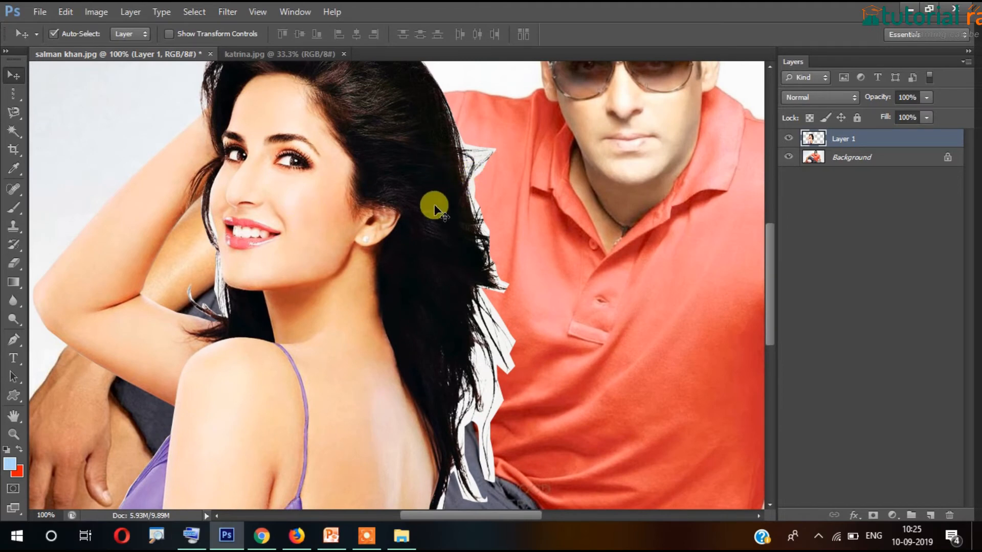
key(ctrl+plus)
key(ctrl+plus)
key(space)
drag(429, 201, 291, 409)
key(p)
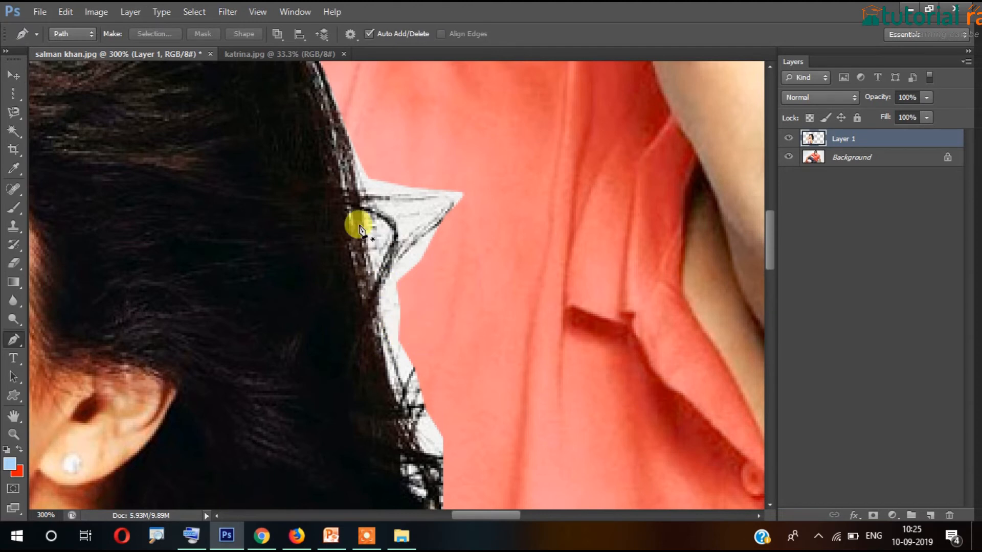
click(352, 148)
click(356, 168)
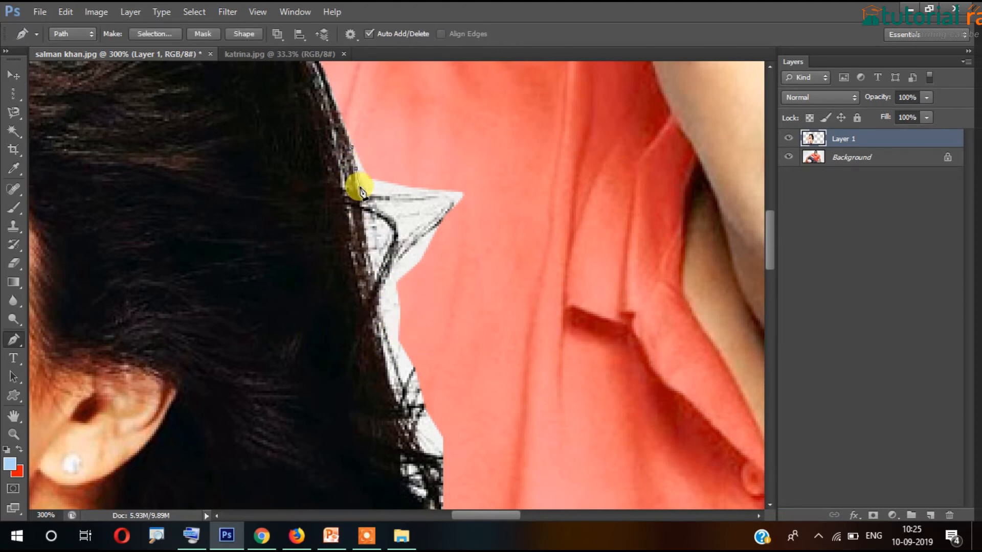
click(431, 194)
click(471, 209)
click(492, 168)
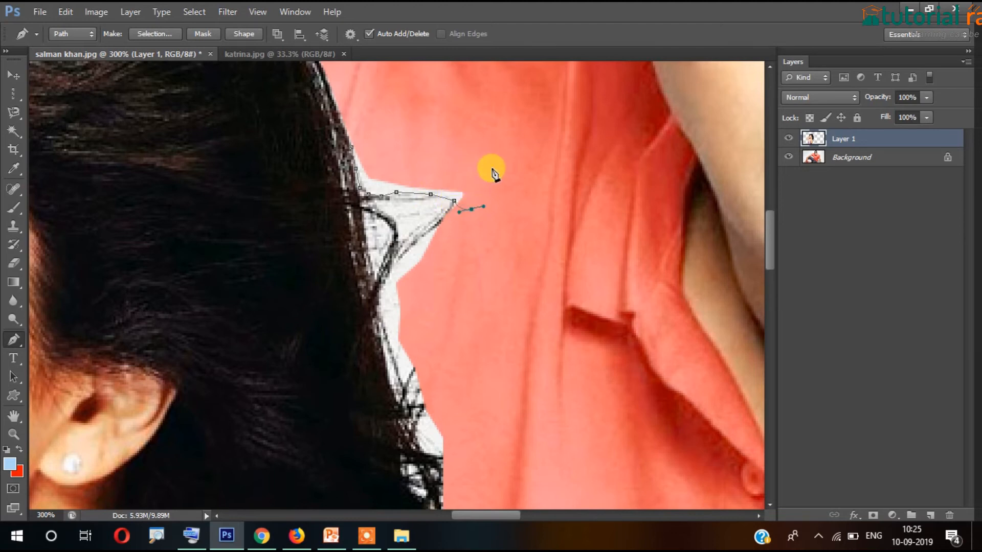
click(450, 151)
click(375, 136)
click(351, 148)
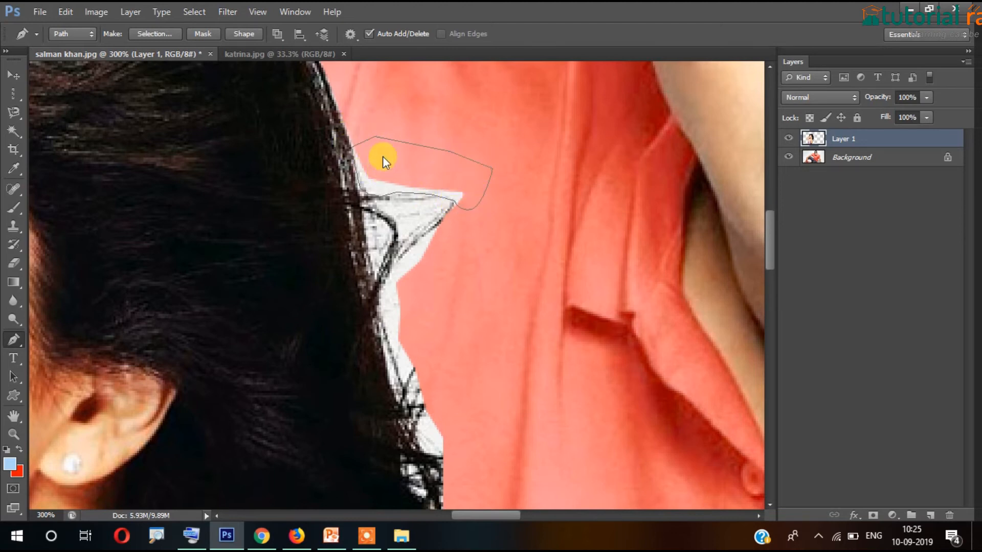
Convert the path above the hair tuft into a selection, delete the white fringe inside it on Layer 1, and deselect
right_click(382, 156)
click(440, 221)
click(551, 156)
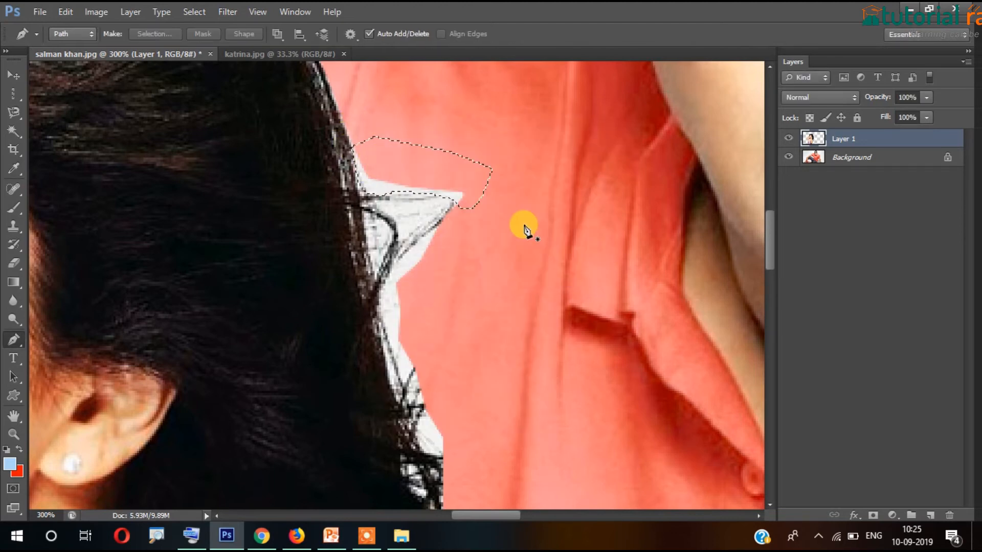
key(Delete)
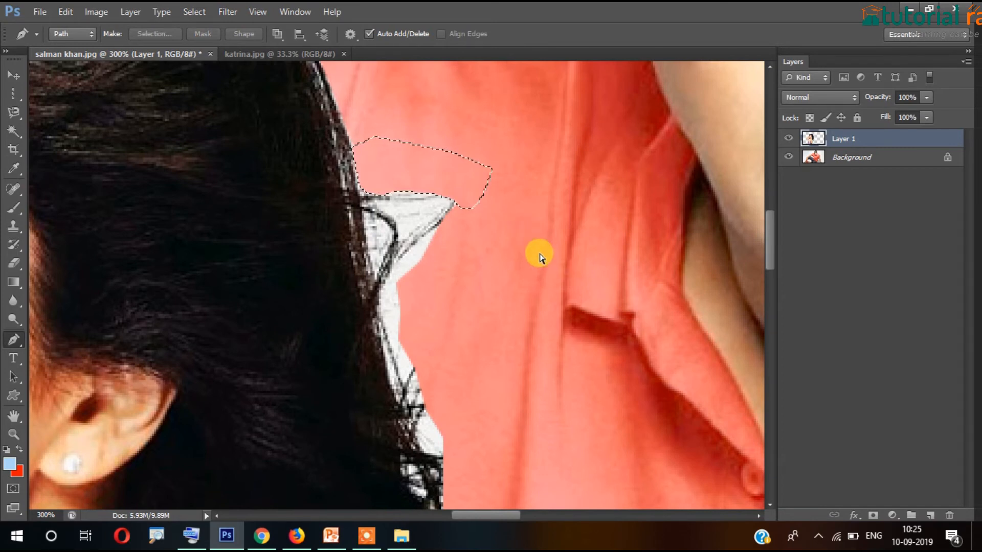
key(ctrl+d)
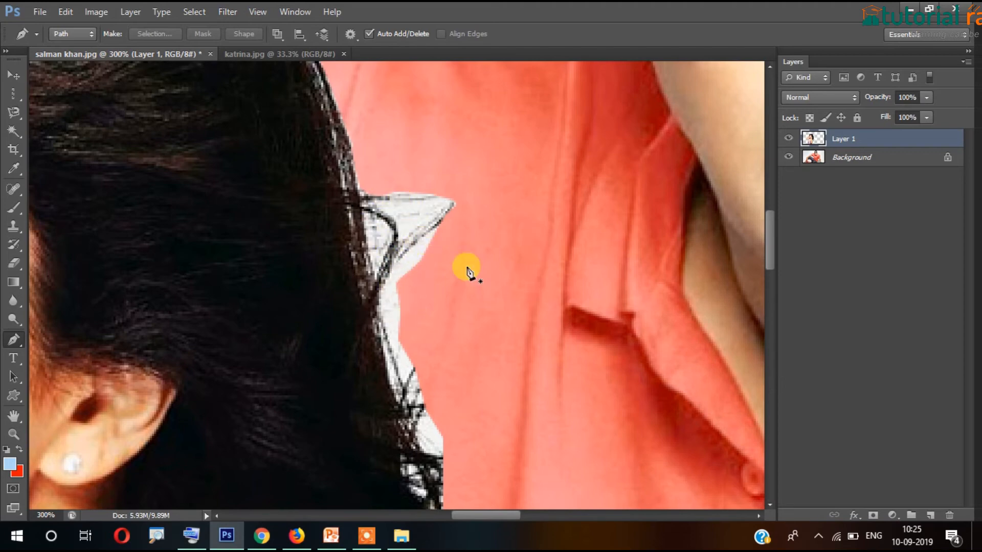
Draw a closed Pen Tool path around the white area between the strands of the pointed hair tuft
drag(383, 311, 432, 226)
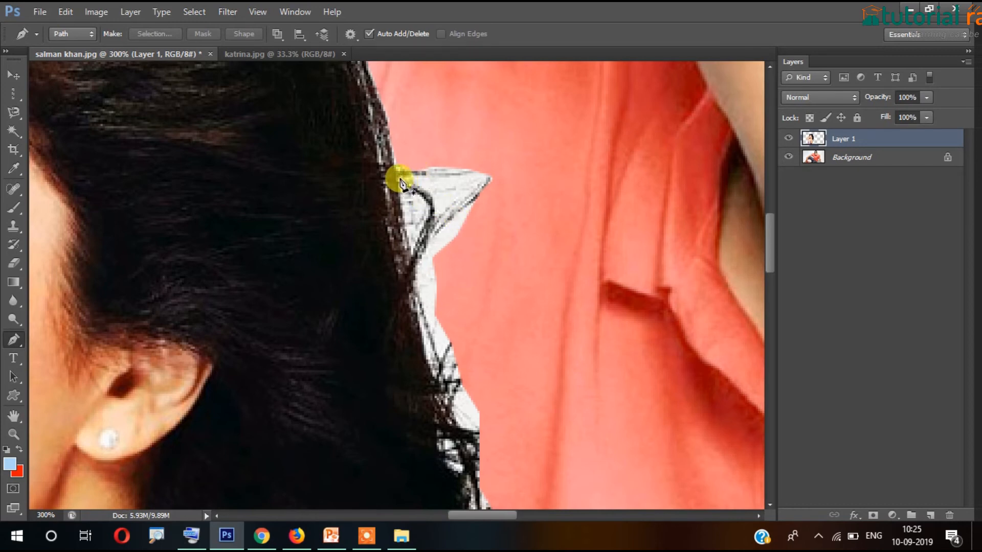
click(413, 180)
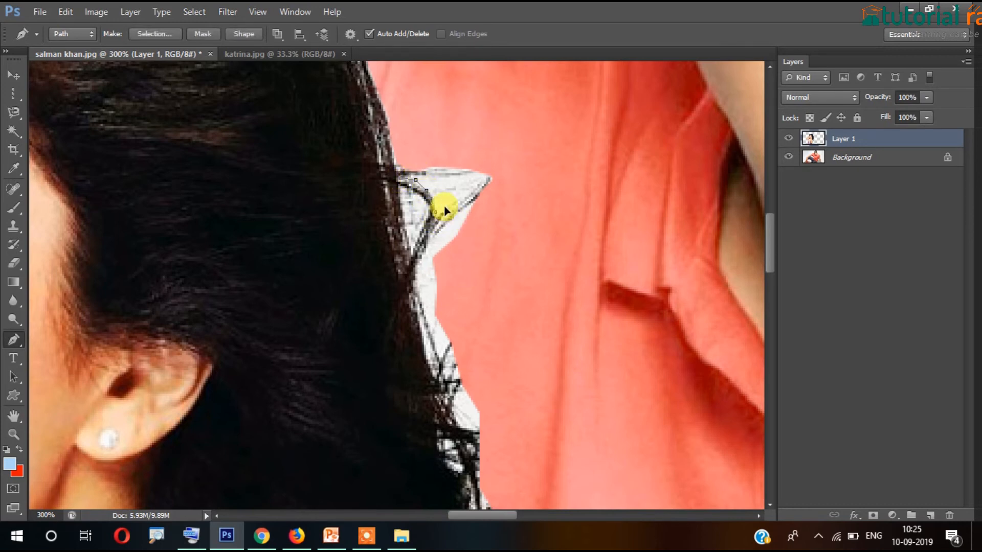
drag(496, 165, 467, 165)
click(403, 186)
Make a selection from the path between the tuft's strands, delete the white area inside it on Layer 1, and deselect
right_click(438, 187)
click(498, 254)
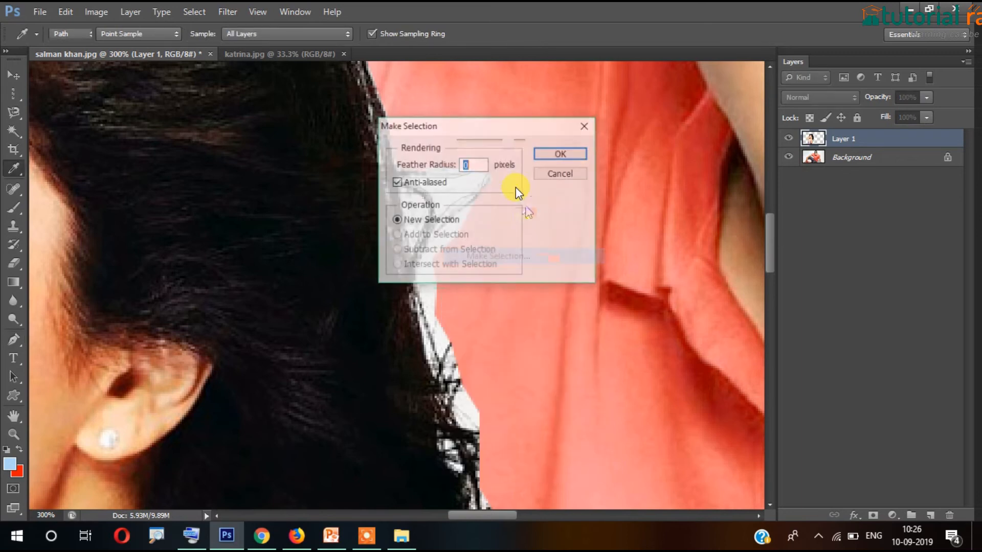
click(555, 160)
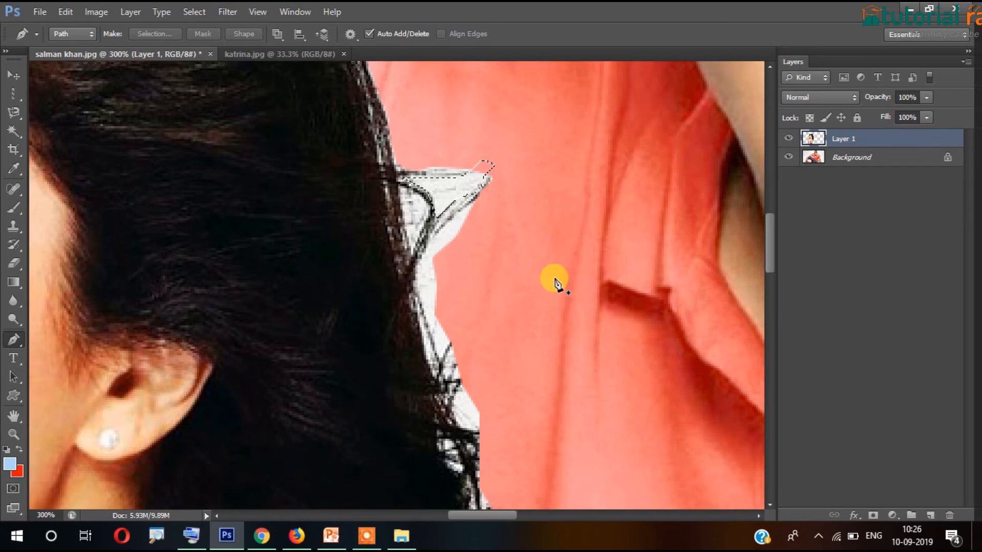
key(Delete)
key(ctrl+d)
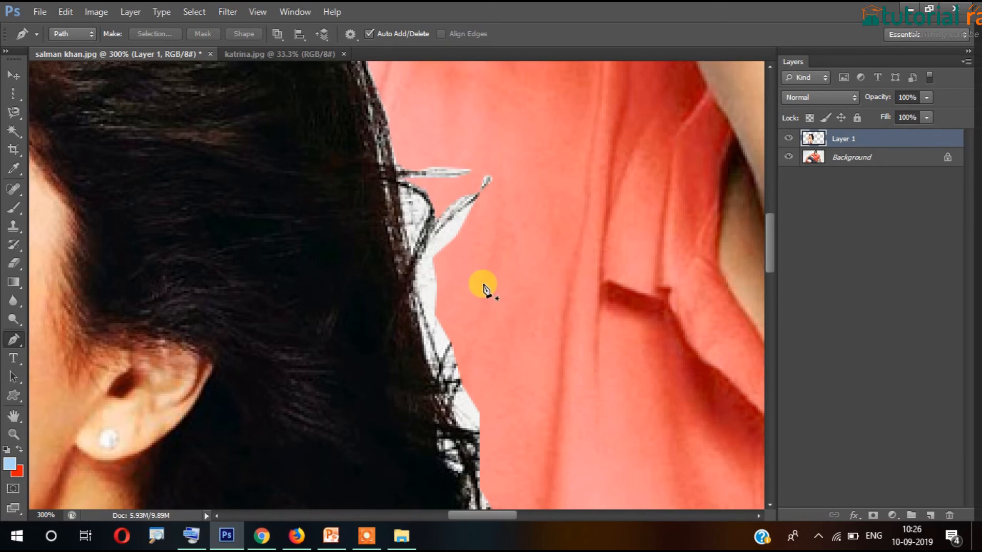
Move the cut-out woman slightly up in the whole image, keeping her hair overlapping the edge of the man's red shirt
key(ctrl+minus)
key(ctrl+minus)
key(ctrl+minus)
key(ctrl+minus)
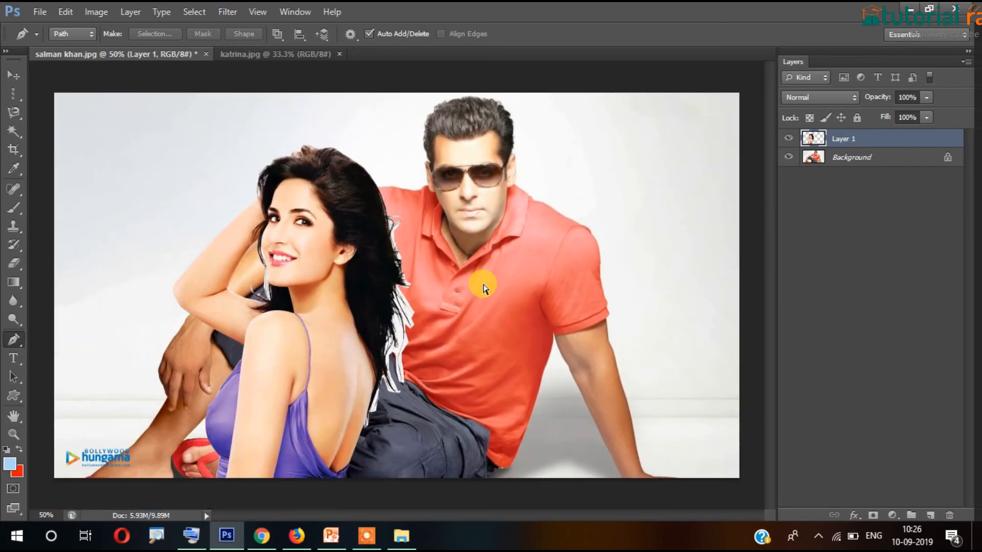
key(ctrl+minus)
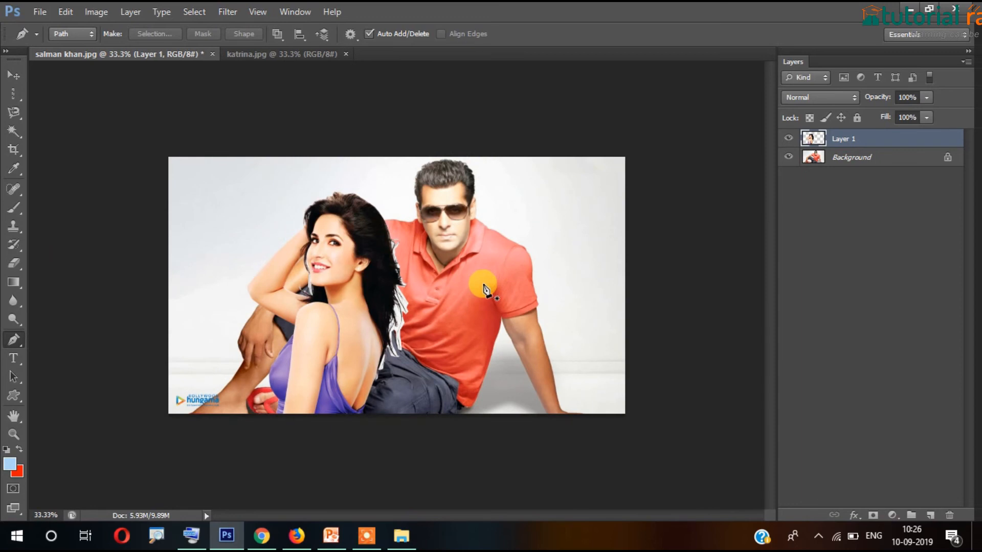
click(14, 75)
mouse_move(300, 299)
mouse_down()
mouse_move(383, 295)
mouse_move(305, 263)
mouse_move(233, 276)
mouse_move(264, 269)
mouse_move(259, 263)
mouse_move(274, 280)
mouse_move(411, 291)
mouse_move(293, 293)
mouse_up()
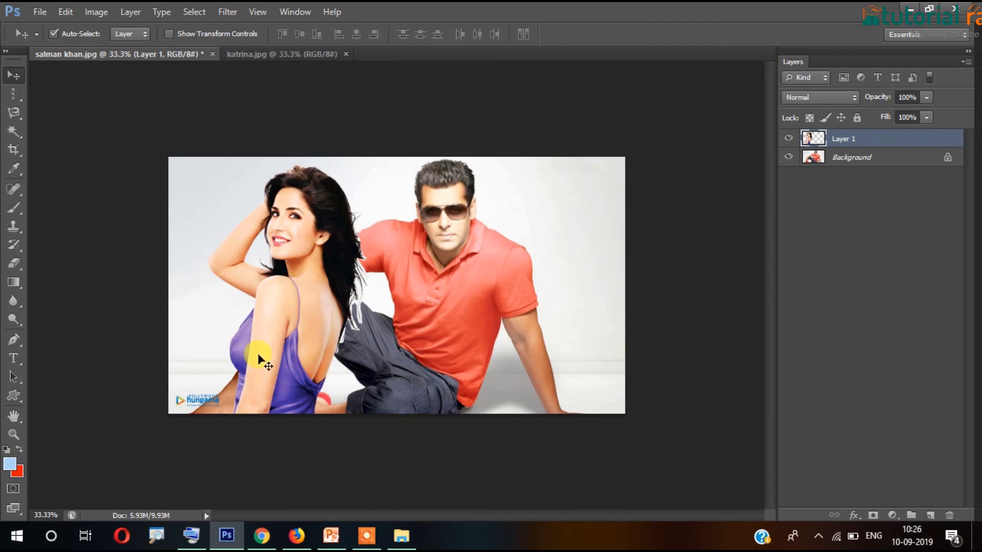
drag(298, 290, 332, 284)
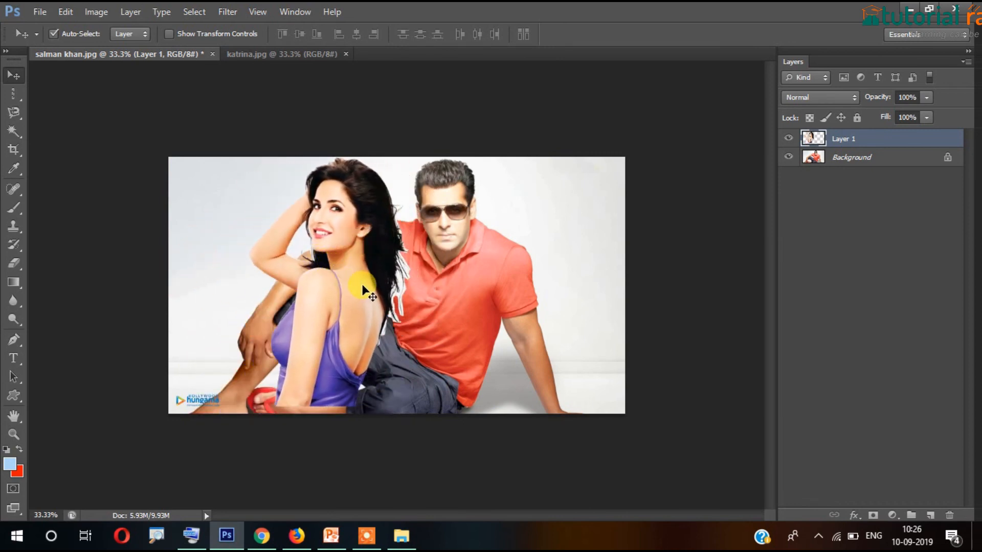